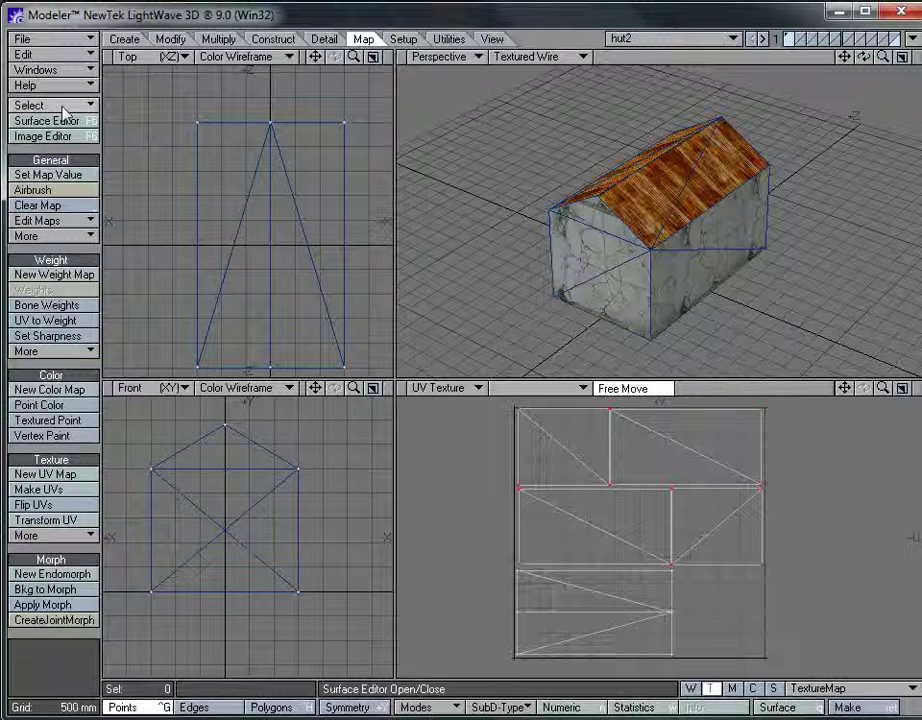
# Open the color texture of the Walls surface and examine its Smoky2 procedural and Y Distance to Pivot Point gradient layers.
pyautogui.click(41, 71)
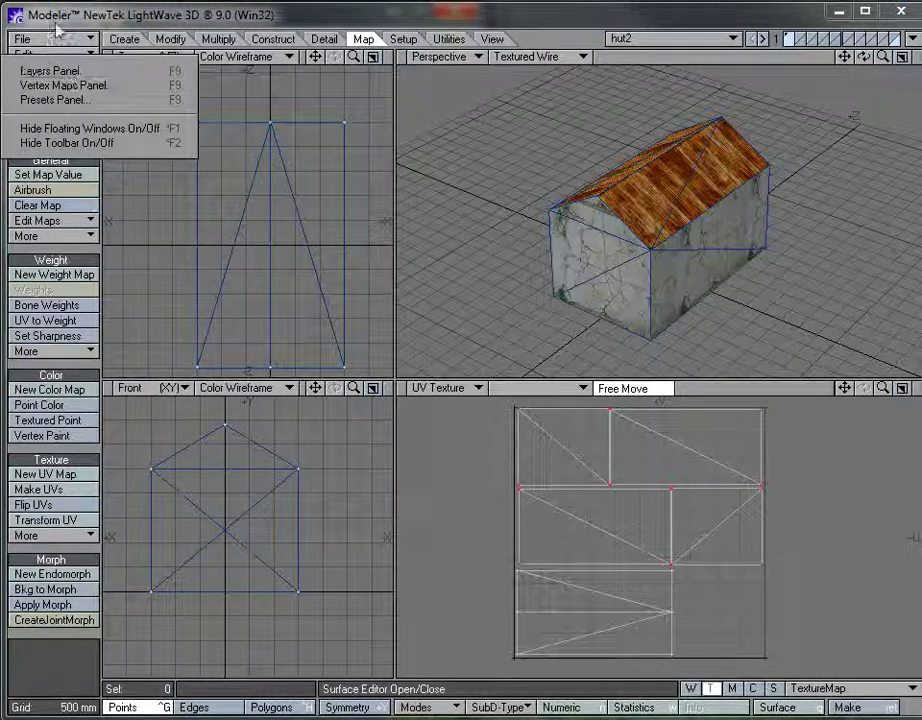
pyautogui.click(57, 124)
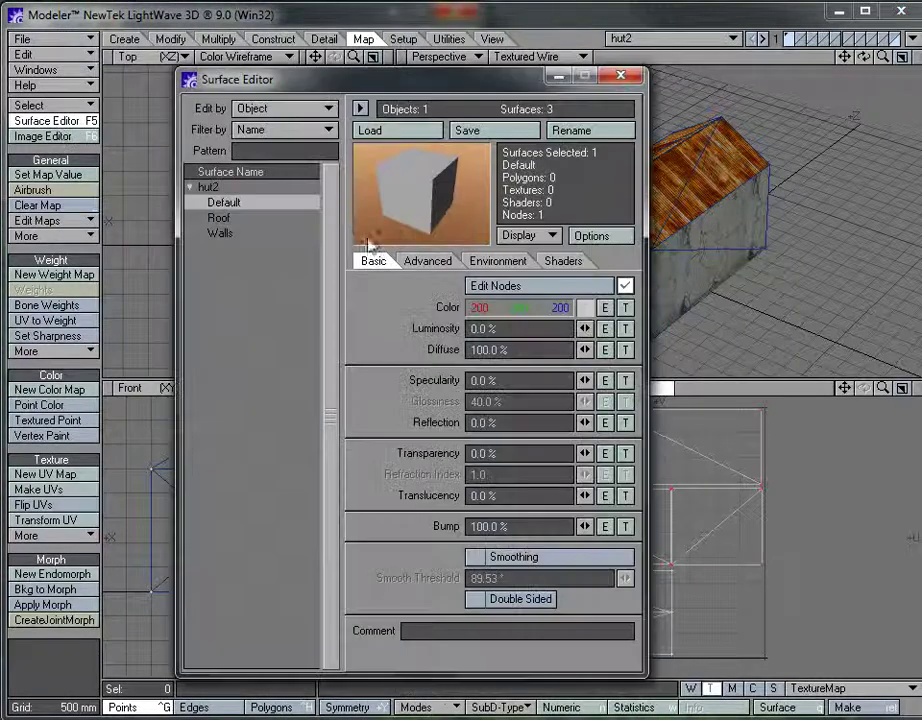
pyautogui.click(222, 234)
pyautogui.click(624, 306)
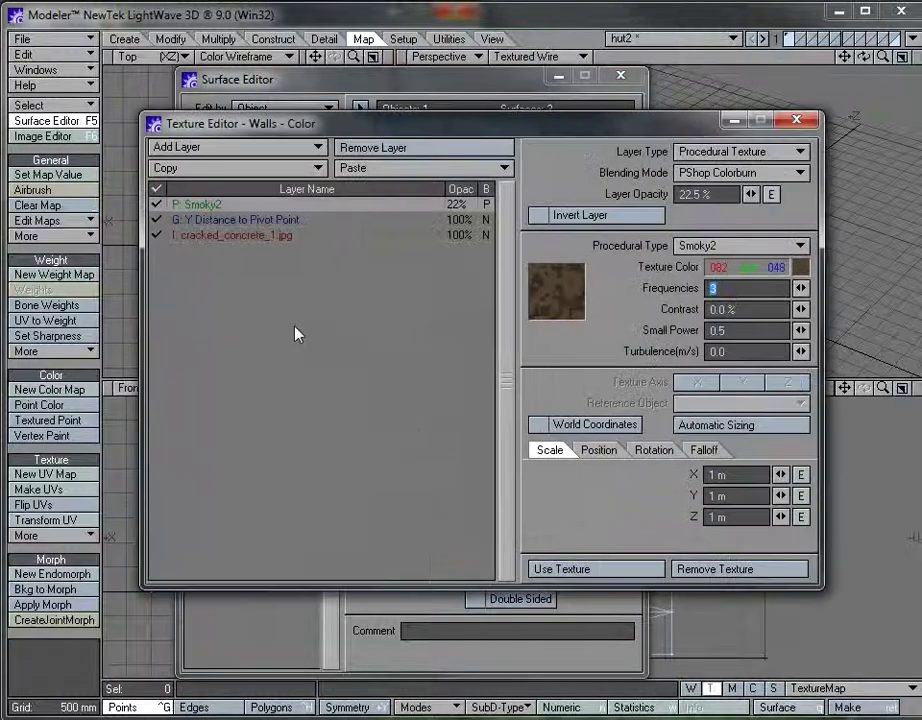
pyautogui.click(255, 219)
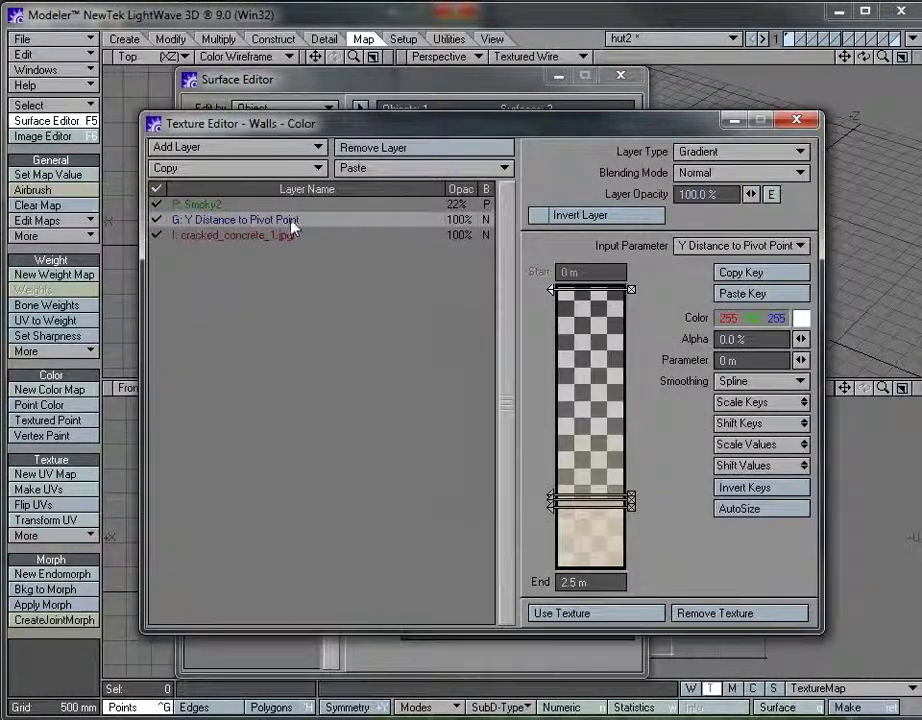
pyautogui.click(250, 205)
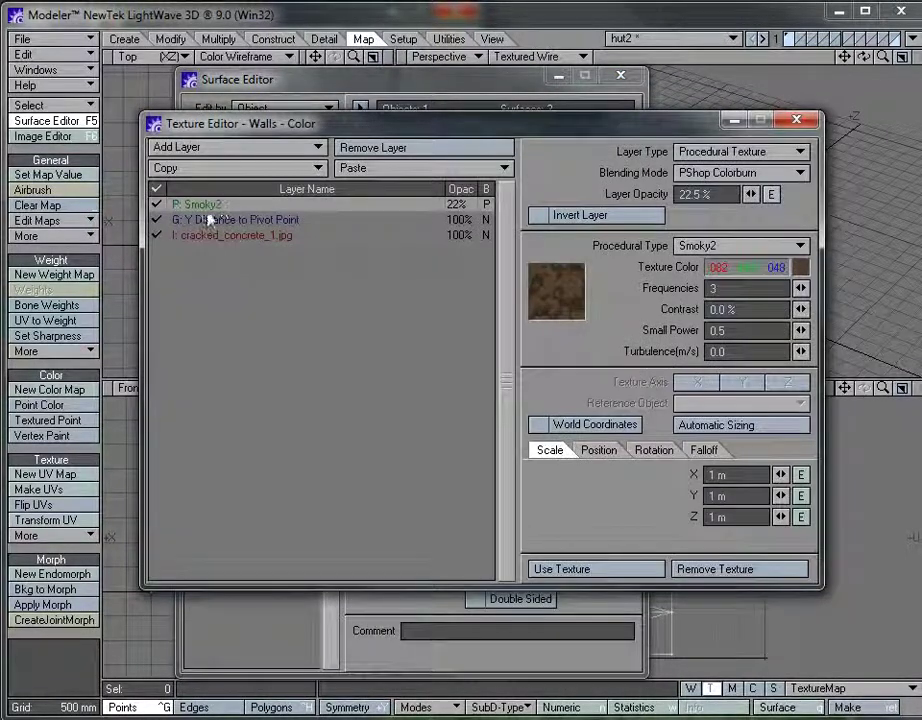
pyautogui.click(255, 219)
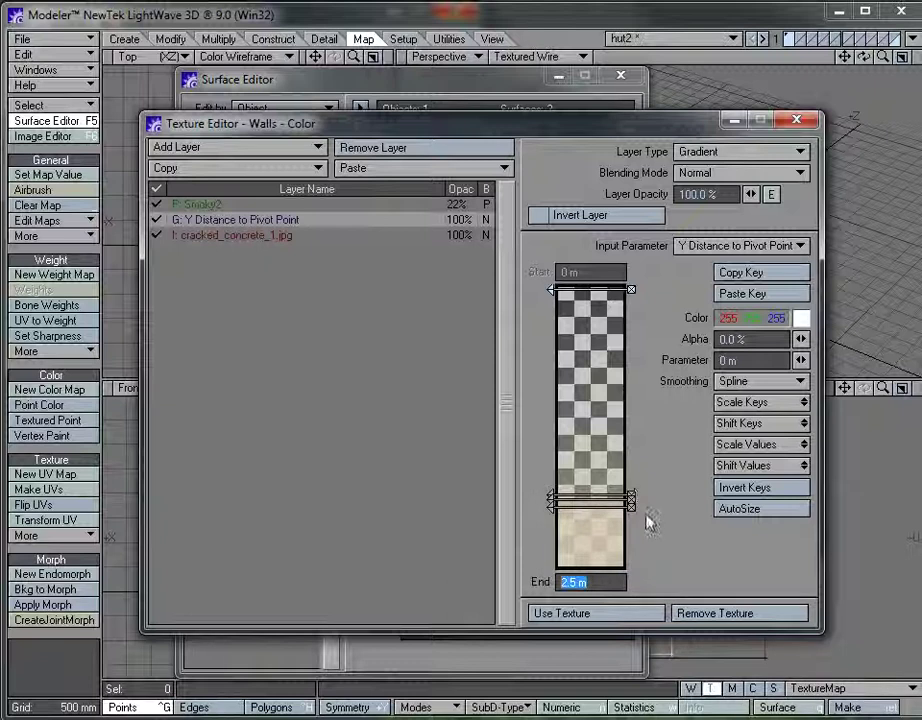
pyautogui.click(206, 205)
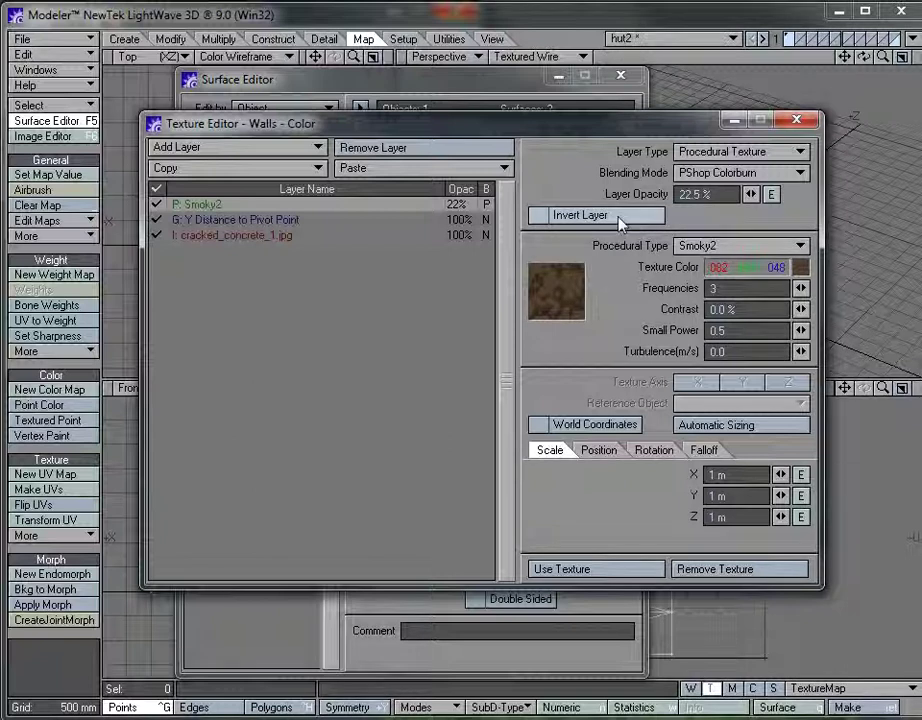
# Review the blending mode options of the Smoky2 layer, keeping PShop Colorburn, and close the texture and surface editors.
pyautogui.moveTo(716, 195); pyautogui.dragTo(510, 216)
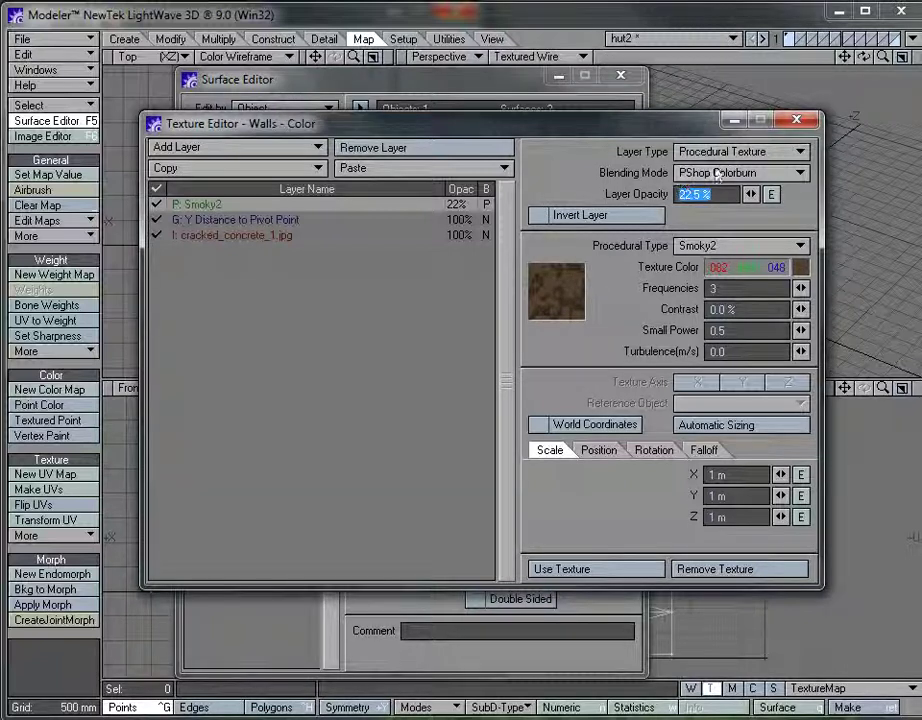
pyautogui.click(766, 175)
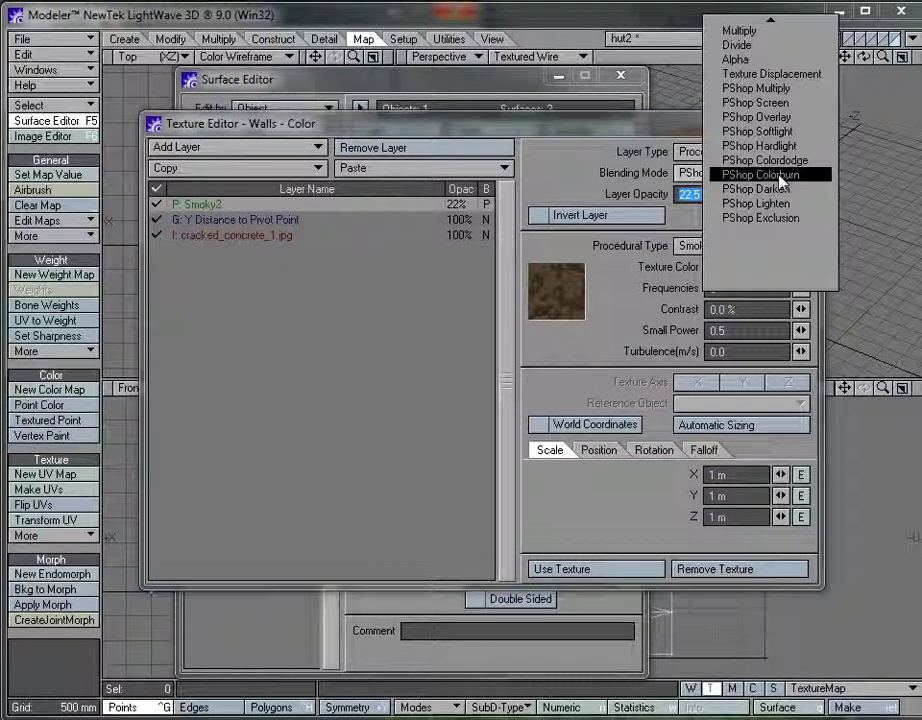
pyautogui.click(779, 177)
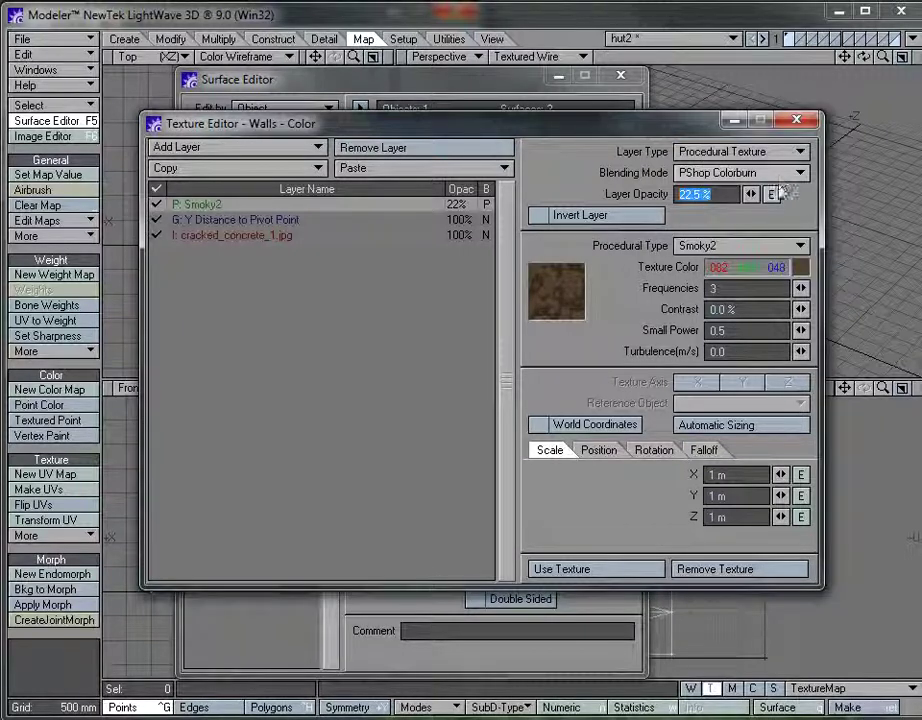
pyautogui.click(705, 178)
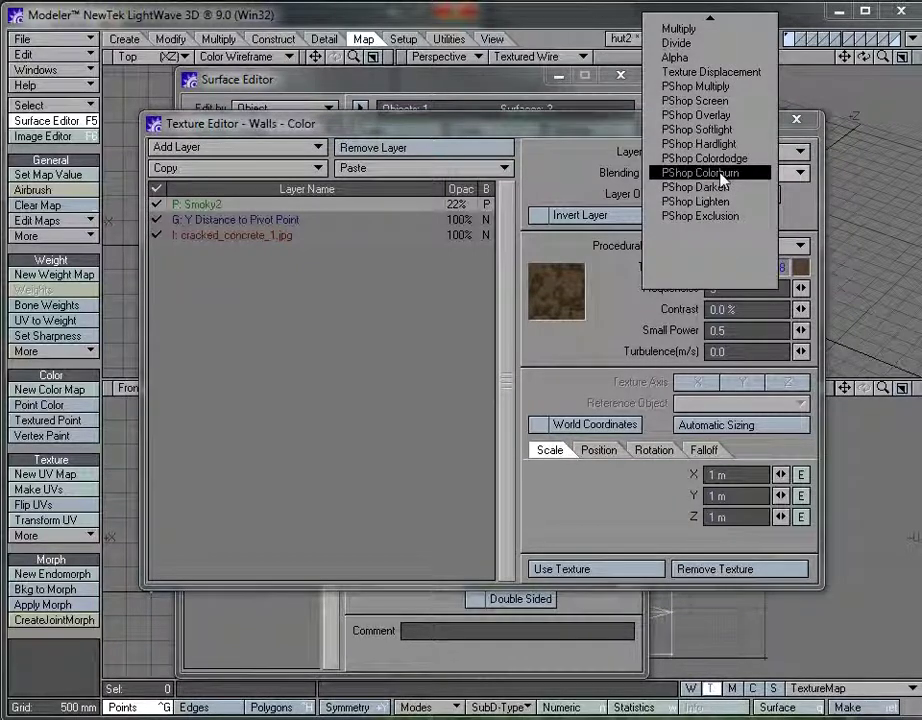
pyautogui.click(722, 175)
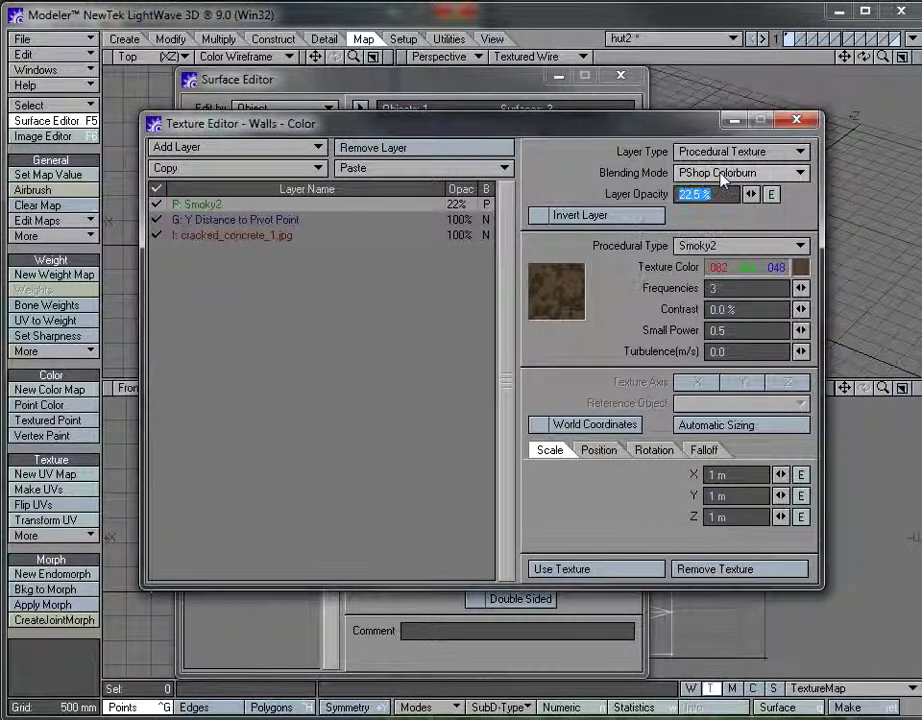
pyautogui.click(624, 574)
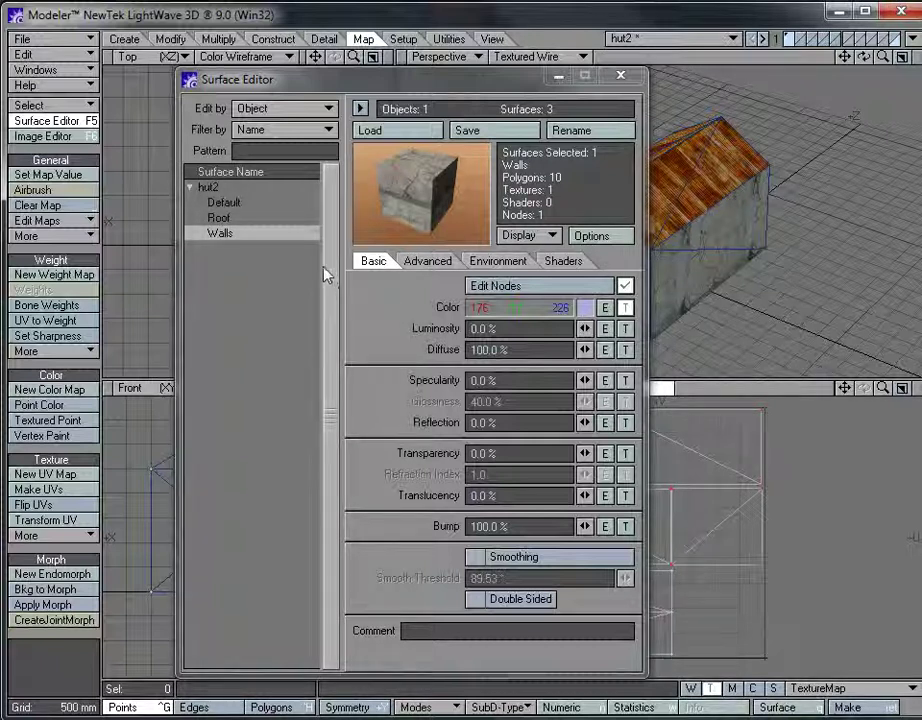
pyautogui.click(619, 80)
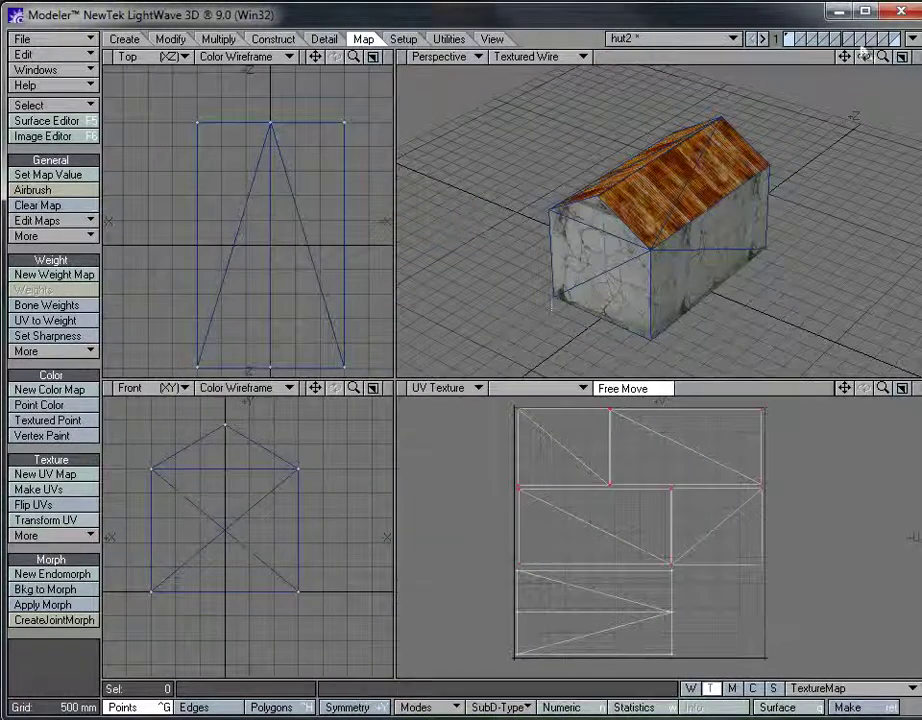
# Select the hut's side and front wall polygons individually to examine where they lie on the UV map, and deselect them.
pyautogui.moveTo(864, 57); pyautogui.dragTo(812, 60)
pyautogui.moveTo(864, 57); pyautogui.dragTo(899, 37)
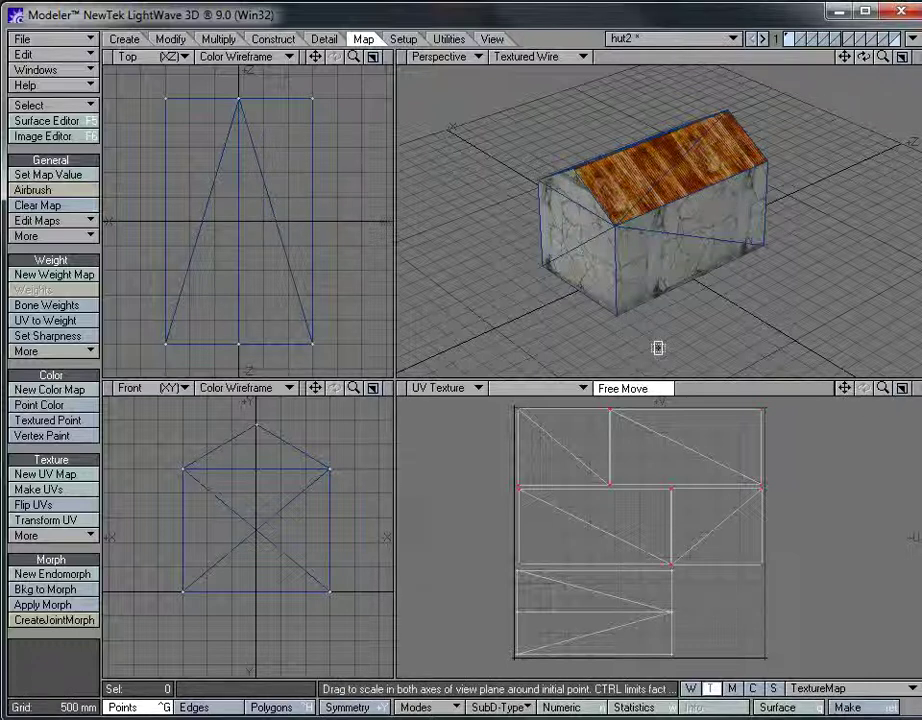
pyautogui.moveTo(845, 388); pyautogui.dragTo(840, 389)
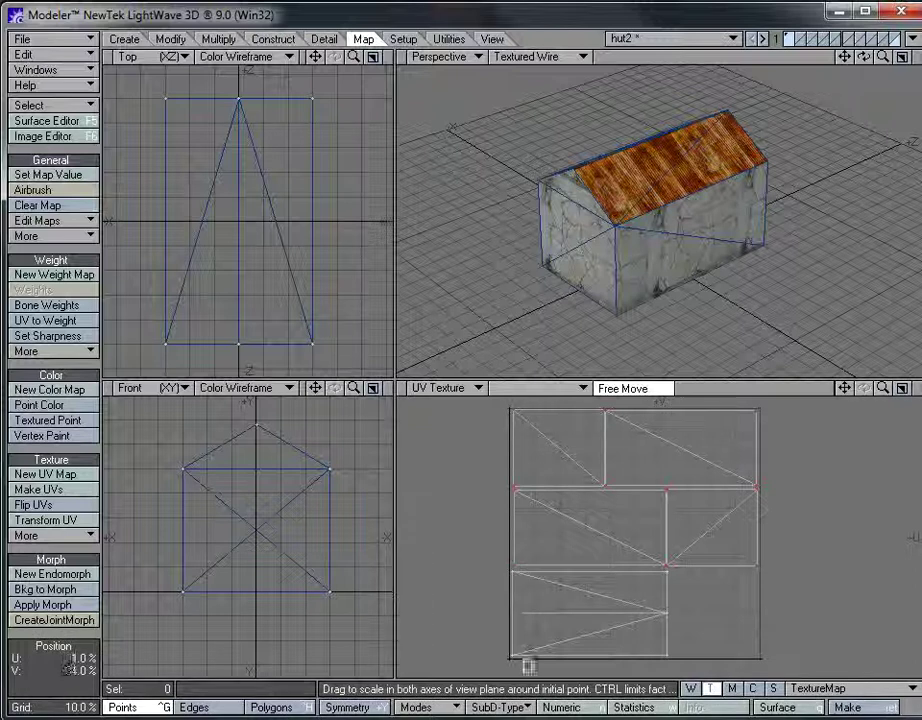
pyautogui.hotkey('shift', 'h')
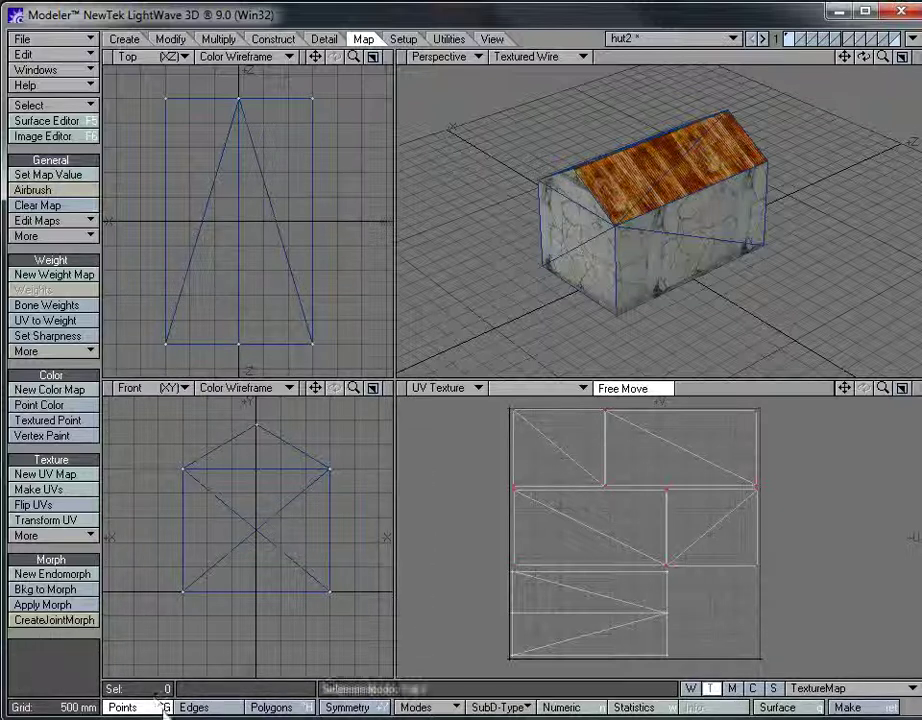
pyautogui.click(268, 707)
pyautogui.click(662, 282)
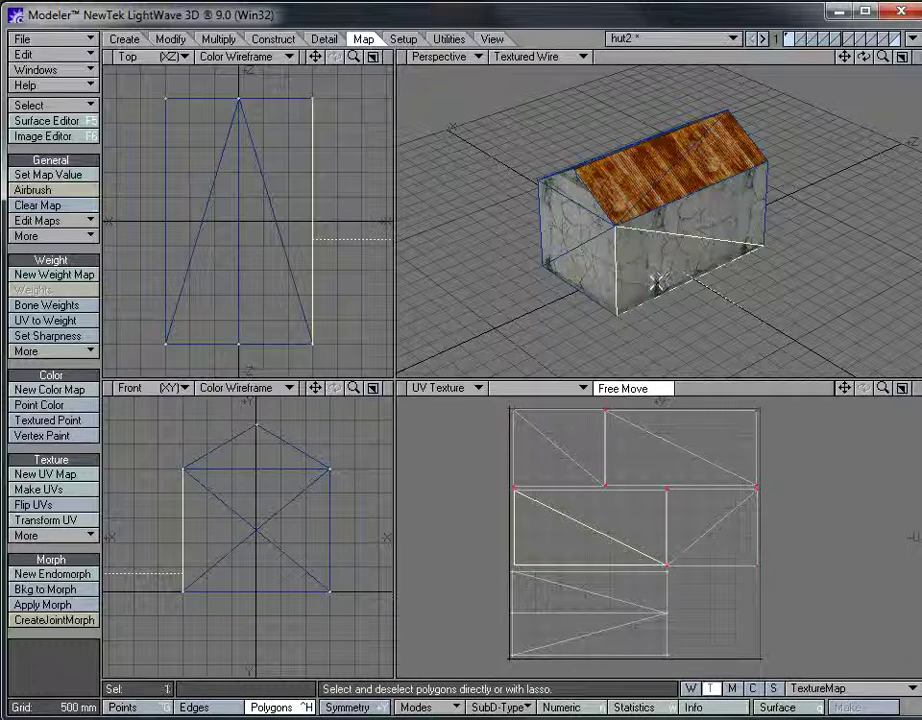
pyautogui.click(680, 232)
pyautogui.click(583, 250)
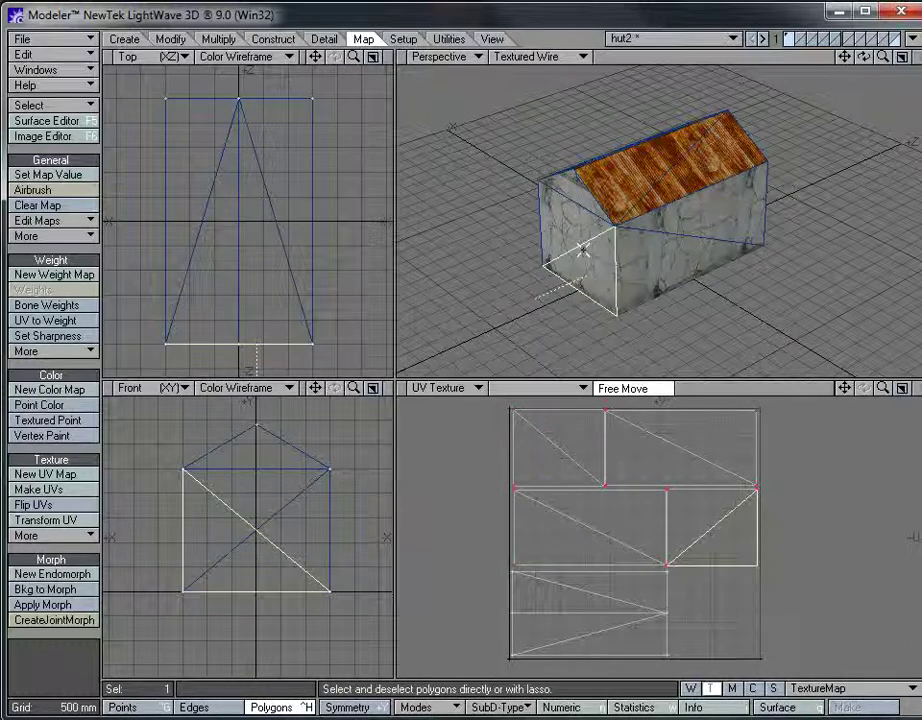
pyautogui.click(597, 265)
pyautogui.click(562, 229)
pyautogui.click(562, 231)
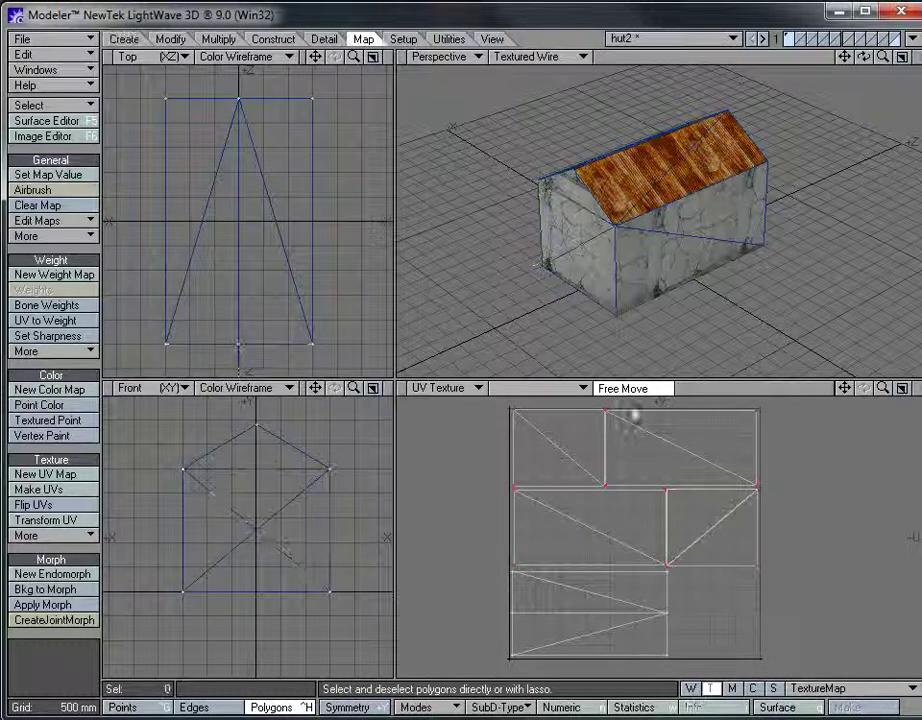
# Clear the existing TextureMap UV coordinates for the whole hut, with nothing left selected in point mode.
pyautogui.press('"')
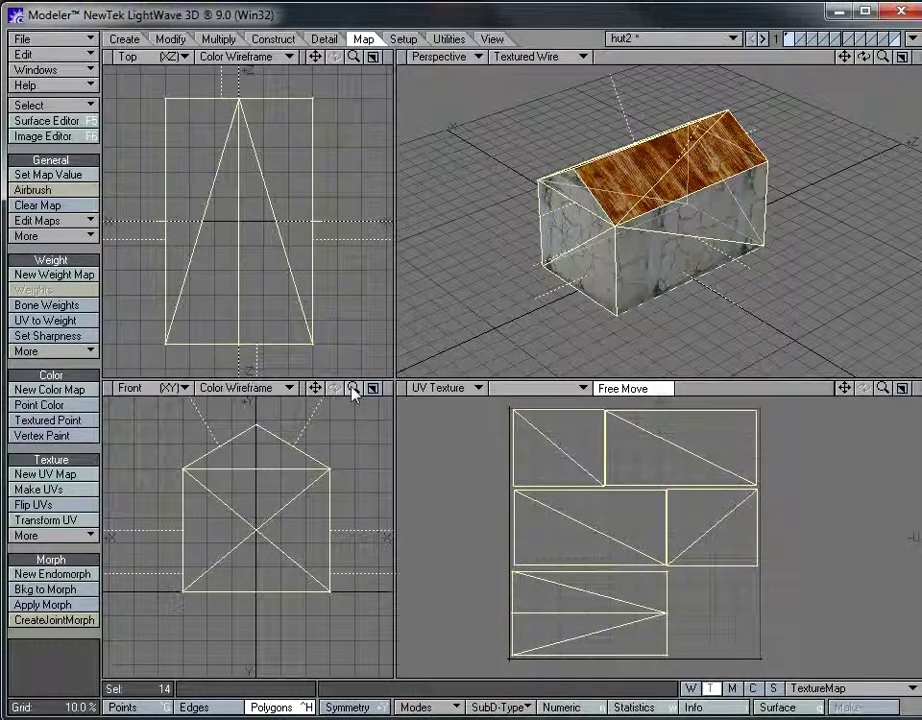
pyautogui.moveTo(455, 446); pyautogui.dragTo(432, 678, button='right')
pyautogui.moveTo(905, 697); pyautogui.dragTo(346, 237, button='right')
pyautogui.click(138, 709)
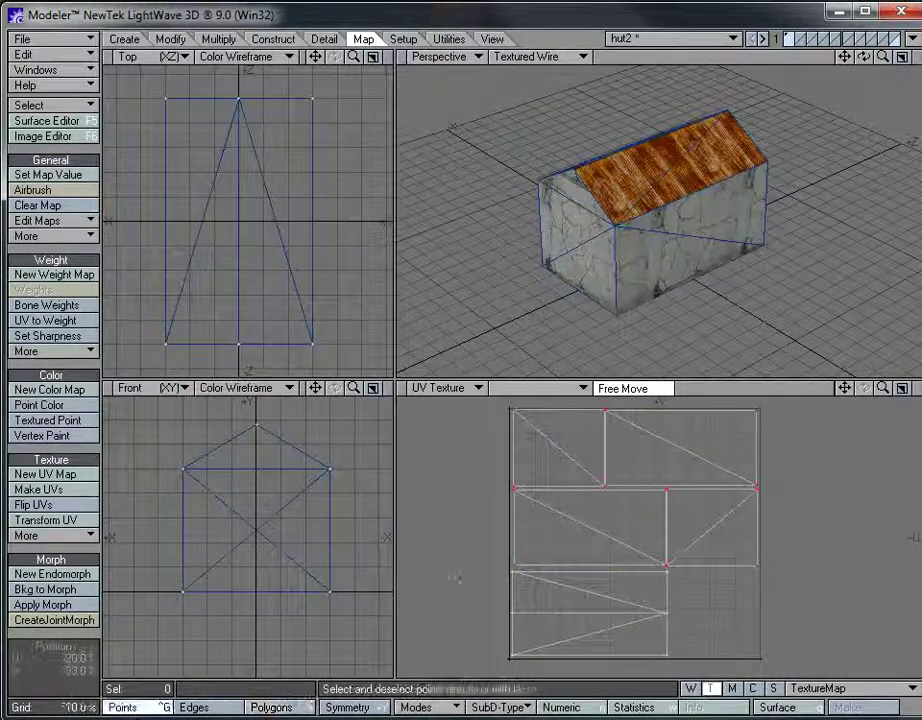
pyautogui.click(37, 205)
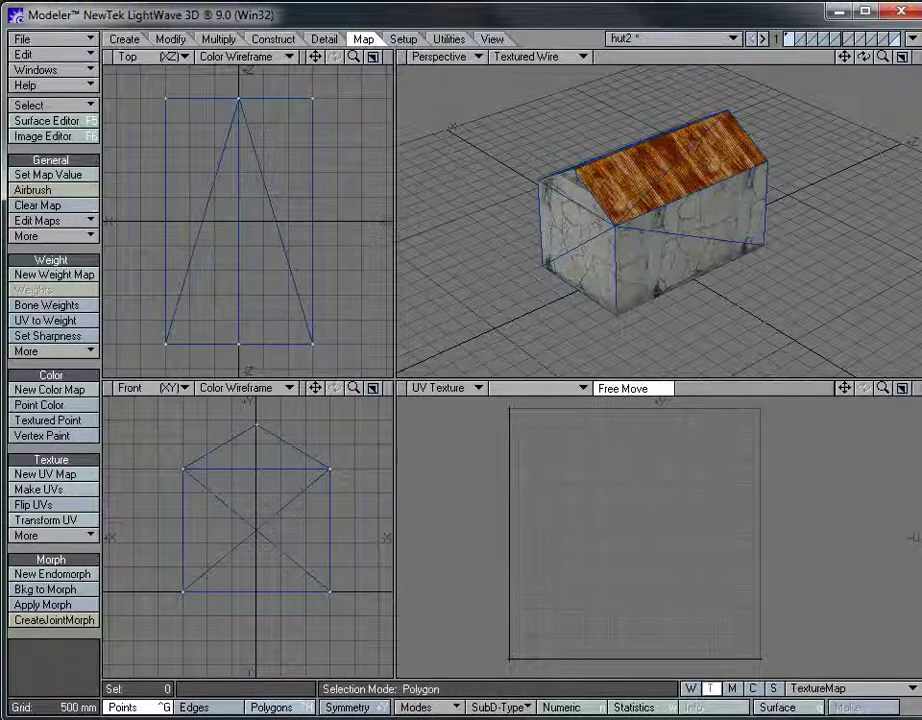
# Select the four roof polygons on both slopes of the hut in polygon mode.
pyautogui.click(270, 707)
pyautogui.moveTo(868, 62)
pyautogui.mouseDown()
pyautogui.moveTo(459, 350)
pyautogui.moveTo(870, 64)
pyautogui.mouseUp()
pyautogui.moveTo(617, 160); pyautogui.dragTo(697, 143)
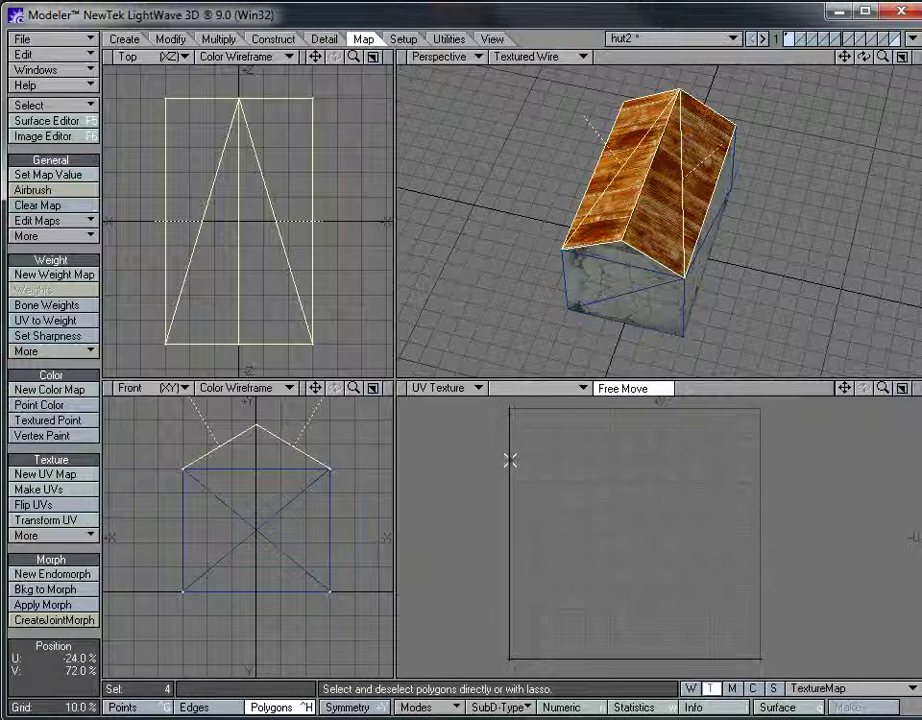
# Switch the UV viewport to an orbited Perspective view of the hut and back to UV Texture.
pyautogui.click(440, 388)
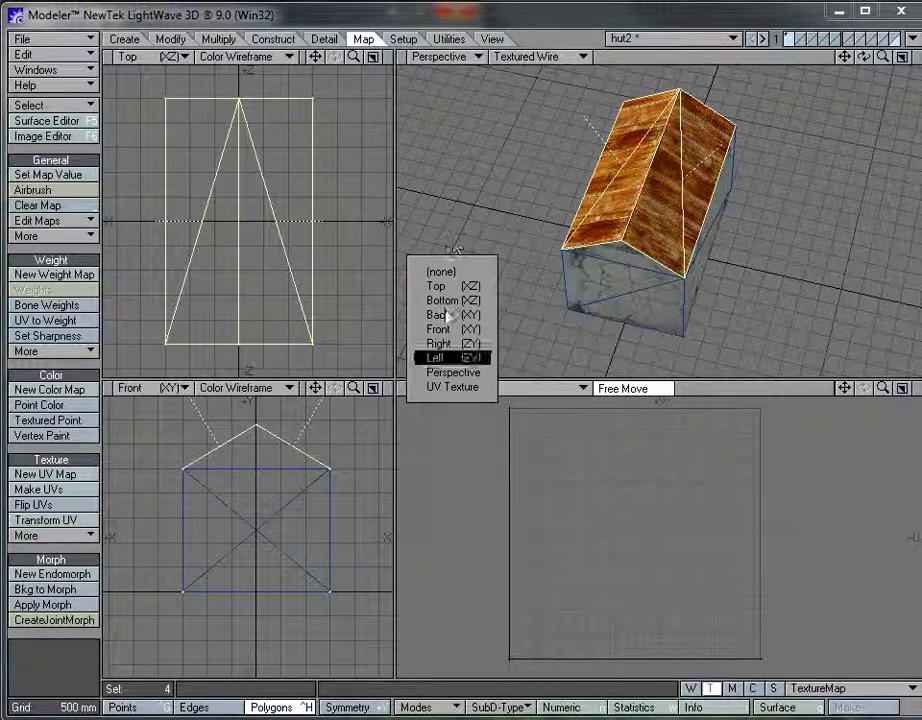
pyautogui.click(451, 372)
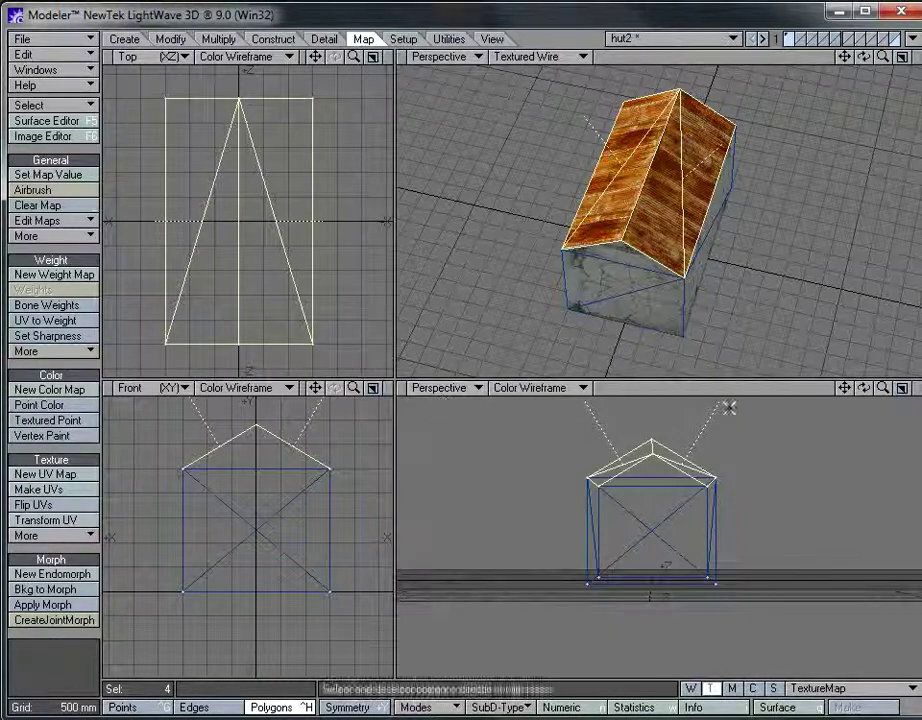
pyautogui.moveTo(864, 388); pyautogui.dragTo(890, 420)
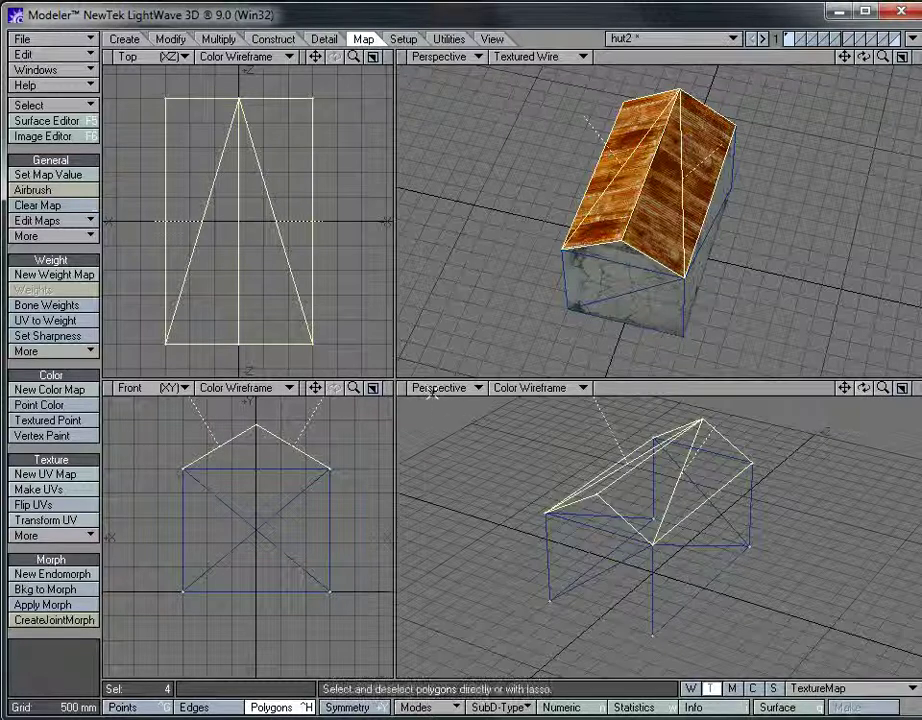
pyautogui.click(440, 388)
pyautogui.click(438, 405)
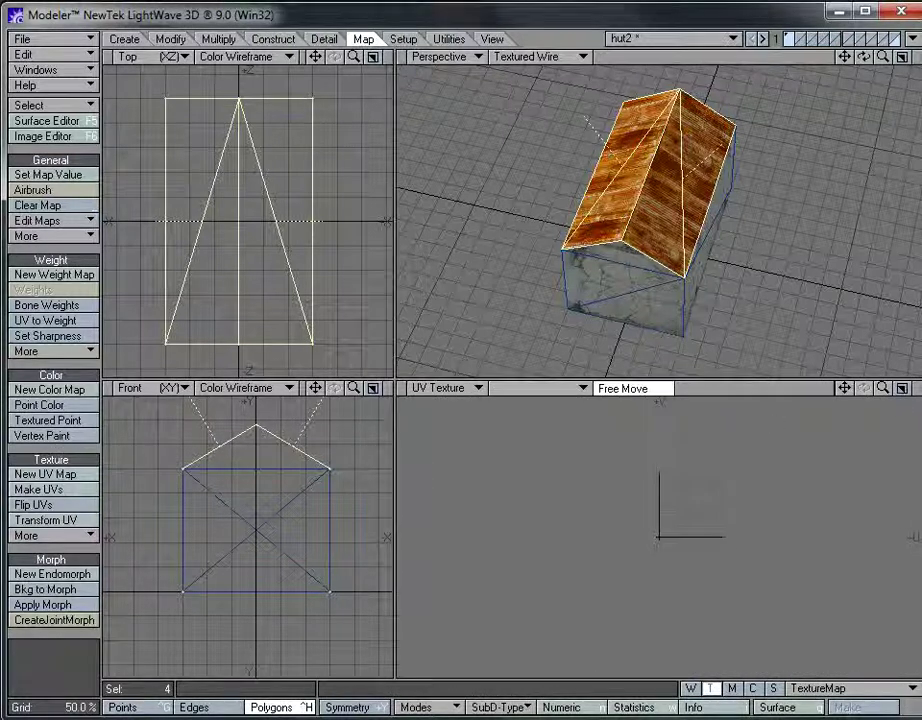
pyautogui.moveTo(844, 388); pyautogui.dragTo(695, 496)
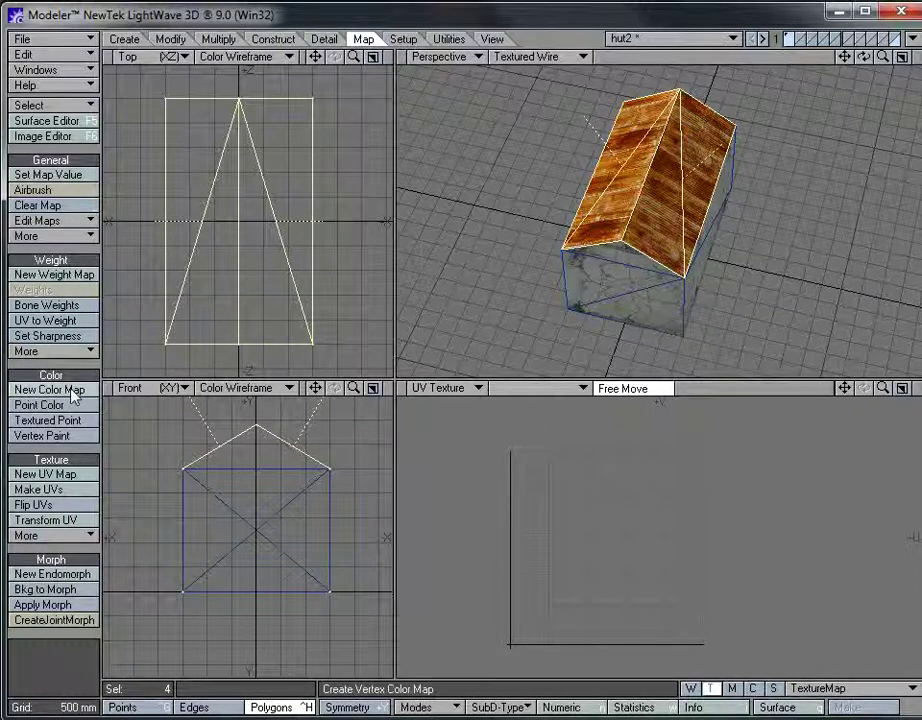
# Assign Planar UV coordinates on the Y axis with automatic settings to the roof polygons in TextureMap, and deselect them.
pyautogui.click(37, 492)
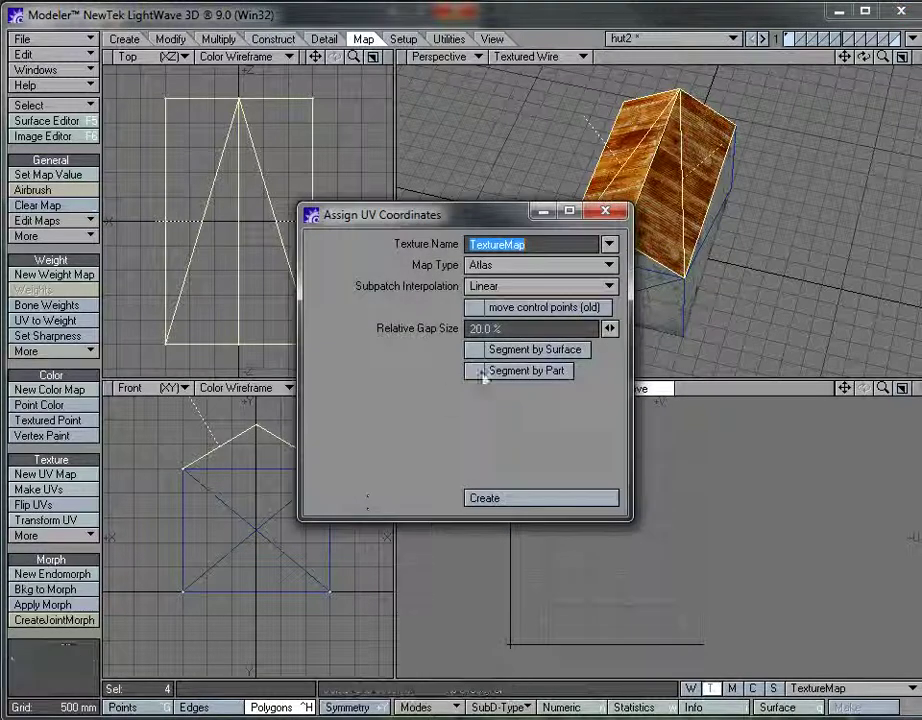
pyautogui.click(528, 266)
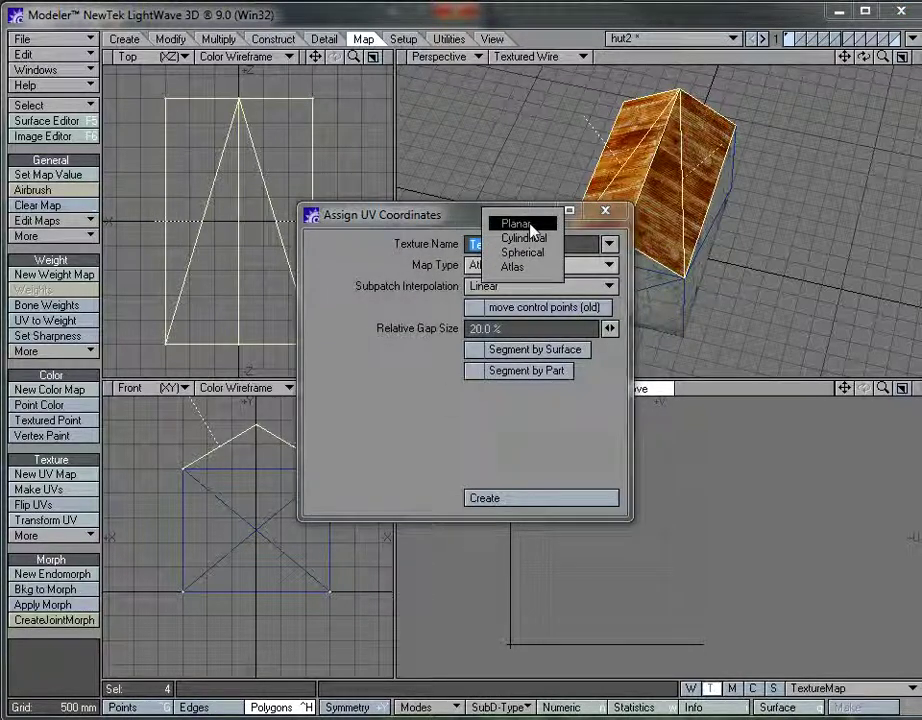
pyautogui.click(505, 221)
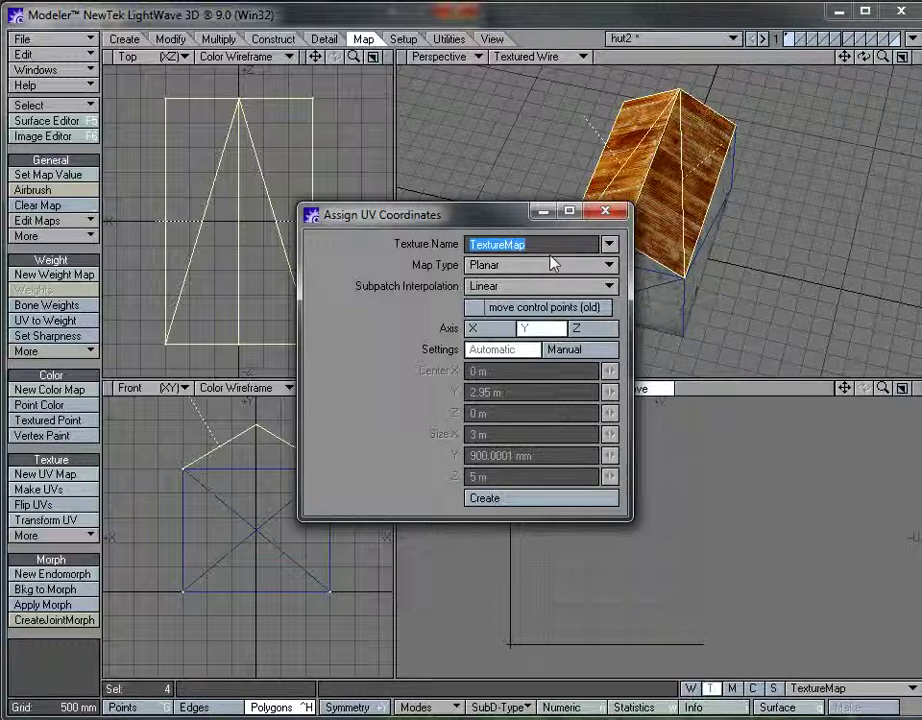
pyautogui.moveTo(400, 214); pyautogui.dragTo(203, 210)
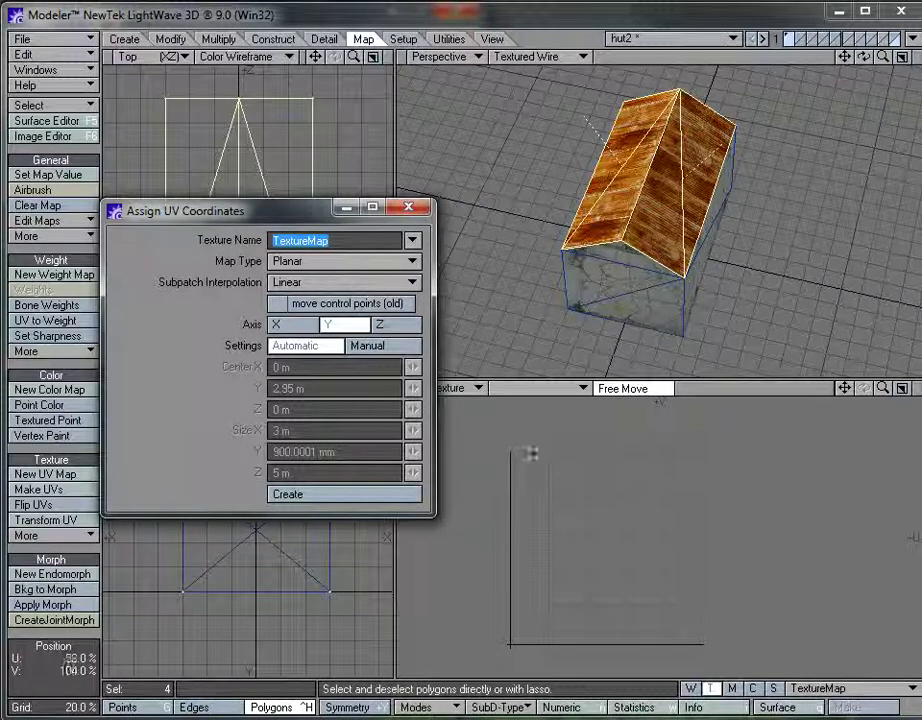
pyautogui.click(359, 506)
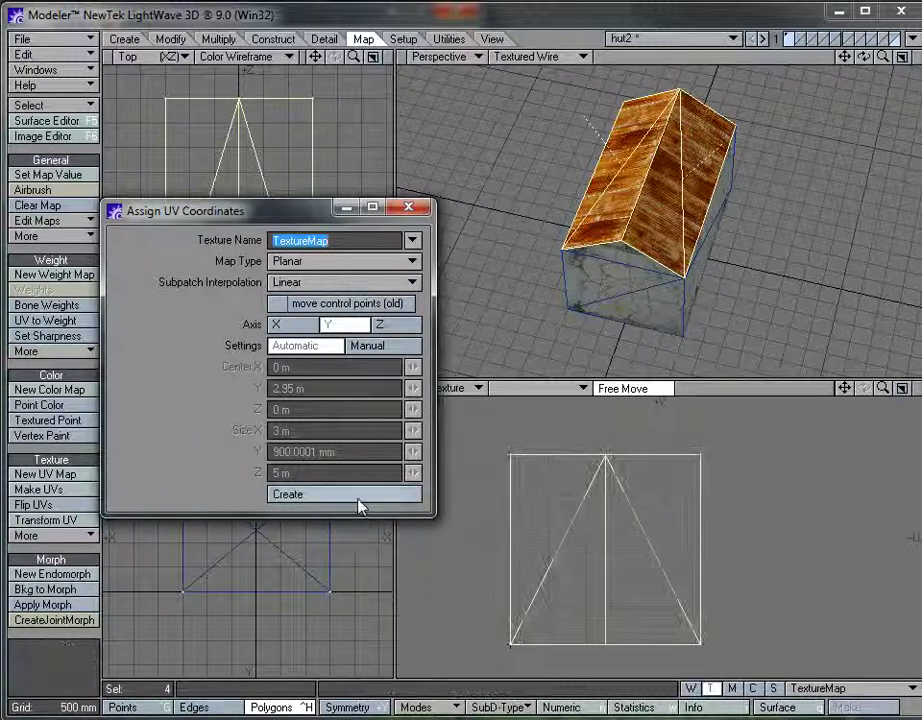
pyautogui.click(408, 209)
pyautogui.press('/')
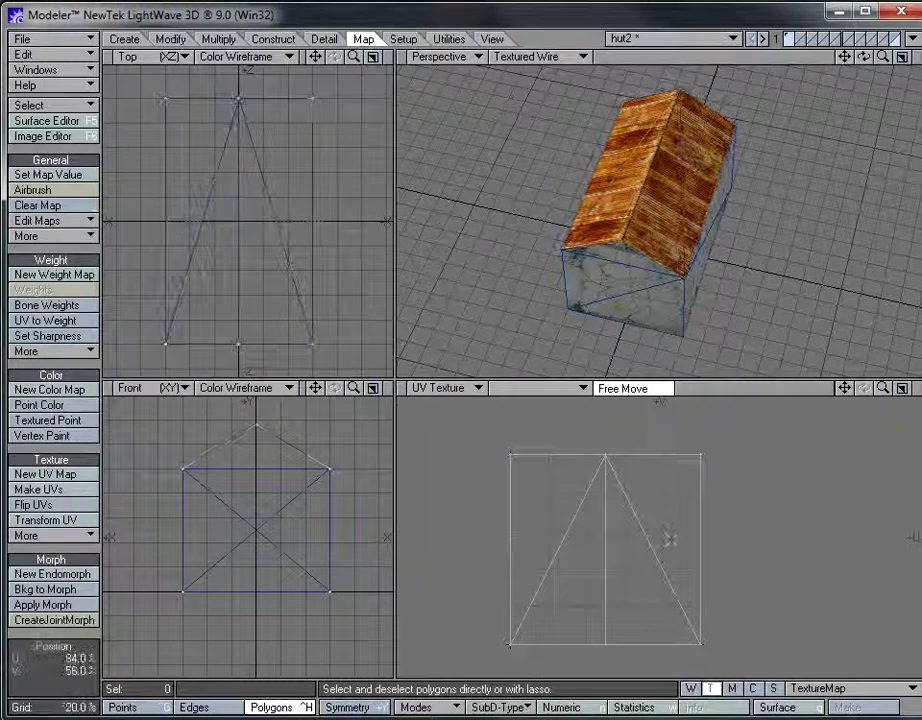
# Select and deselect individual roof polygons on both slopes to compare them with their counterparts in the UV map.
pyautogui.click(645, 134)
pyautogui.press('/')
pyautogui.click(638, 174)
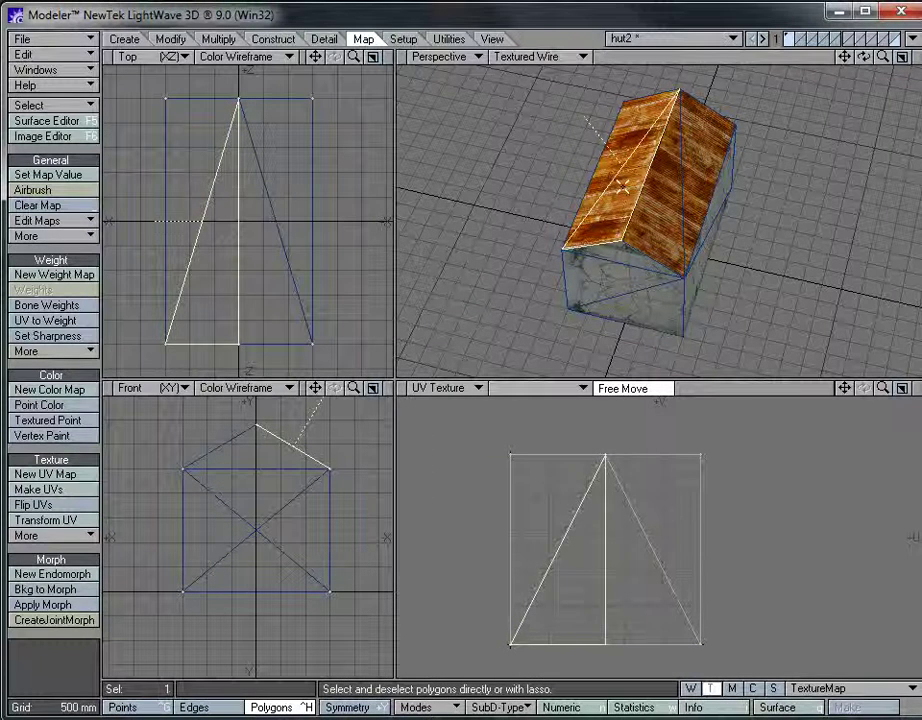
pyautogui.press('/')
pyautogui.click(660, 184)
pyautogui.press('/')
pyautogui.click(707, 122)
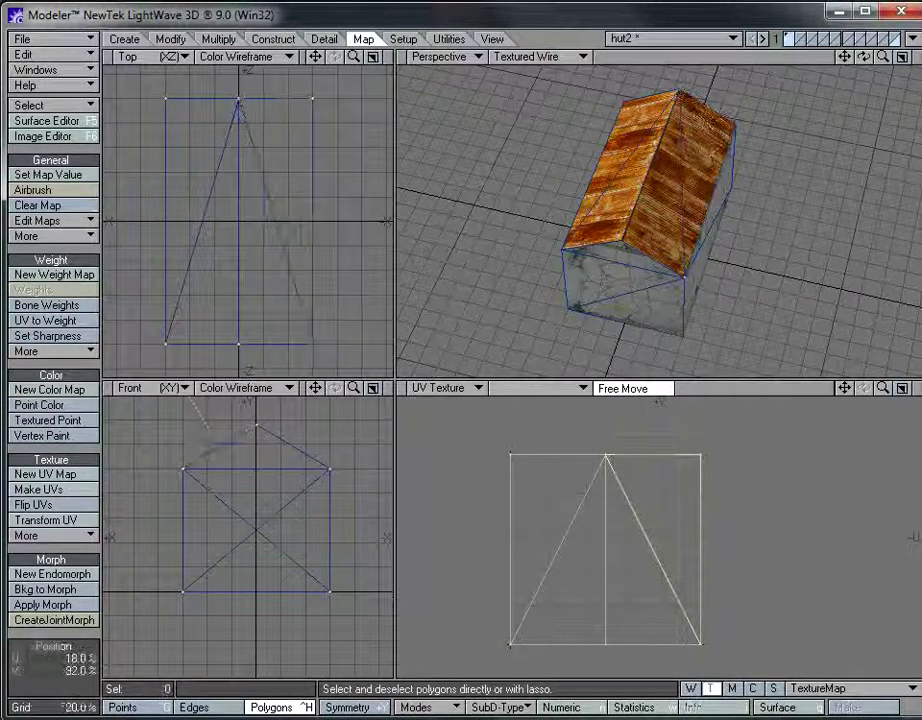
# Try to scale the roof's UV polygons down evenly around the centre of the UV square in polygon mode.
pyautogui.moveTo(540, 456); pyautogui.dragTo(684, 562)
pyautogui.hotkey('shift', 'h')
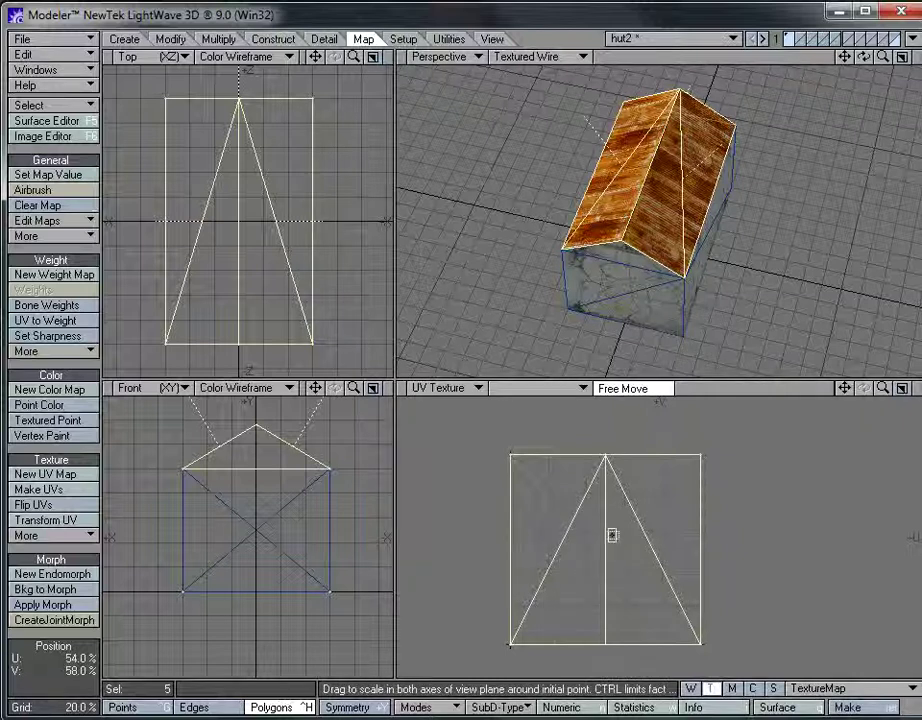
pyautogui.moveTo(606, 545); pyautogui.dragTo(561, 545)
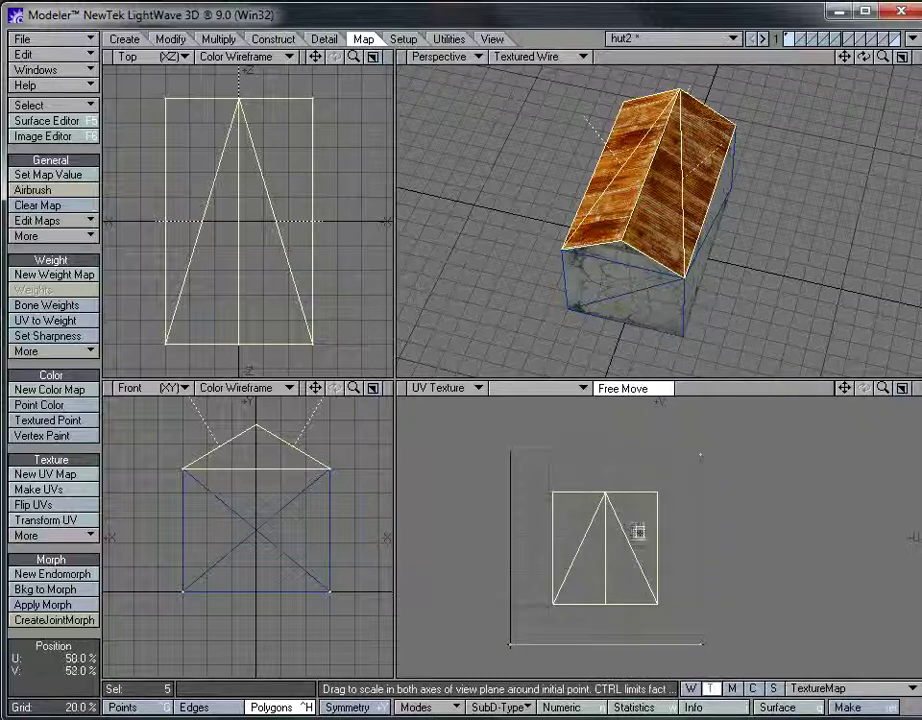
pyautogui.hotkey('ctrl', 'z')
# In point mode, stretch all six roof UV points into a smaller island, move it beyond the UV square's right edge, and deselect them.
pyautogui.click(128, 707)
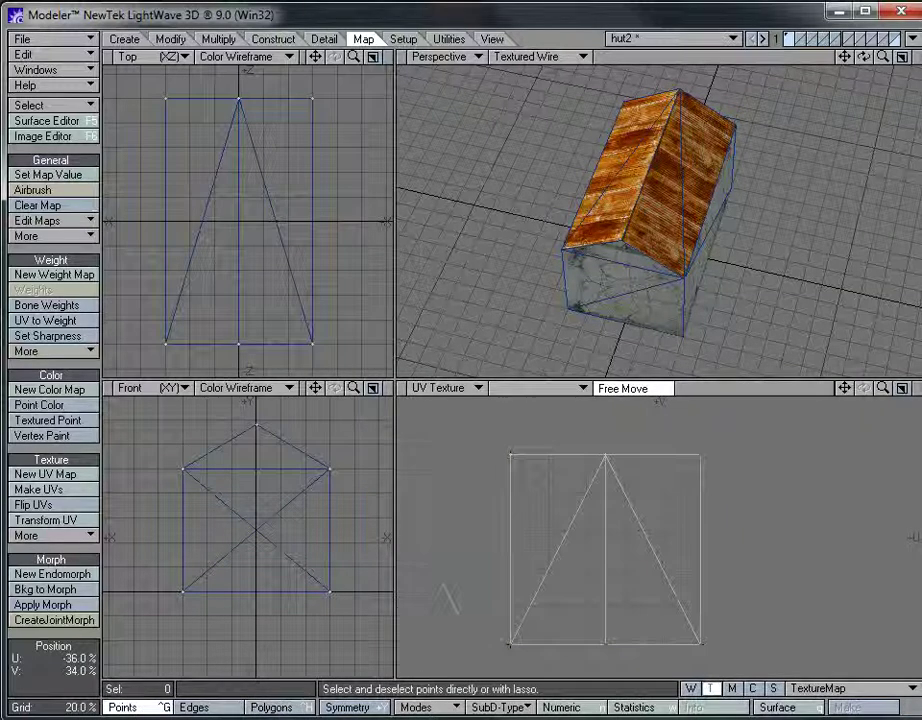
pyautogui.moveTo(516, 438); pyautogui.dragTo(500, 463, button='right')
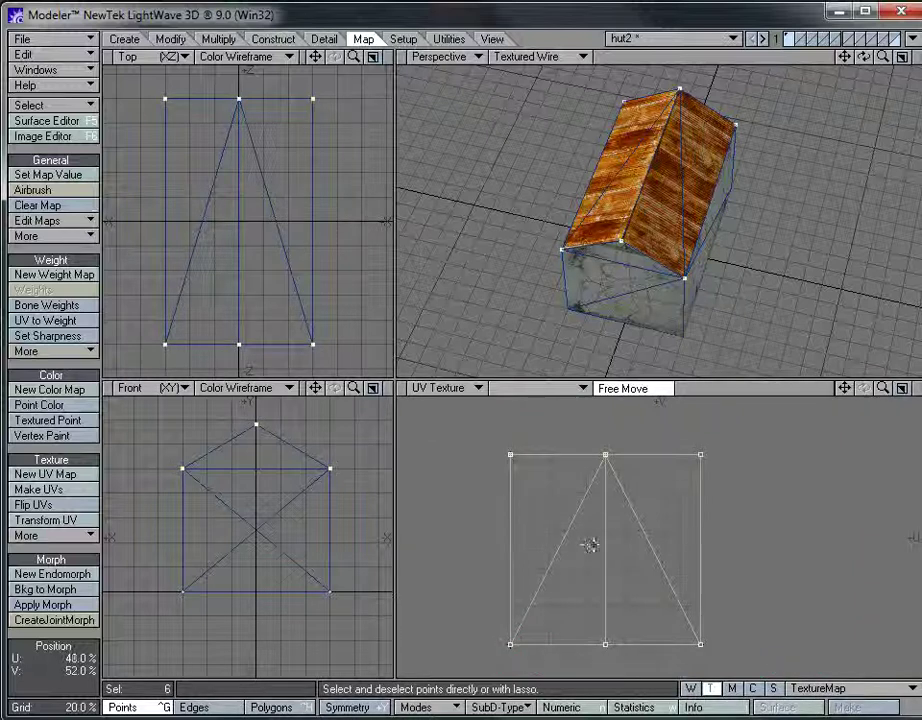
pyautogui.press('h')
pyautogui.moveTo(609, 549)
pyautogui.mouseDown()
pyautogui.moveTo(574, 549)
pyautogui.moveTo(753, 495)
pyautogui.mouseUp()
pyautogui.press('t')
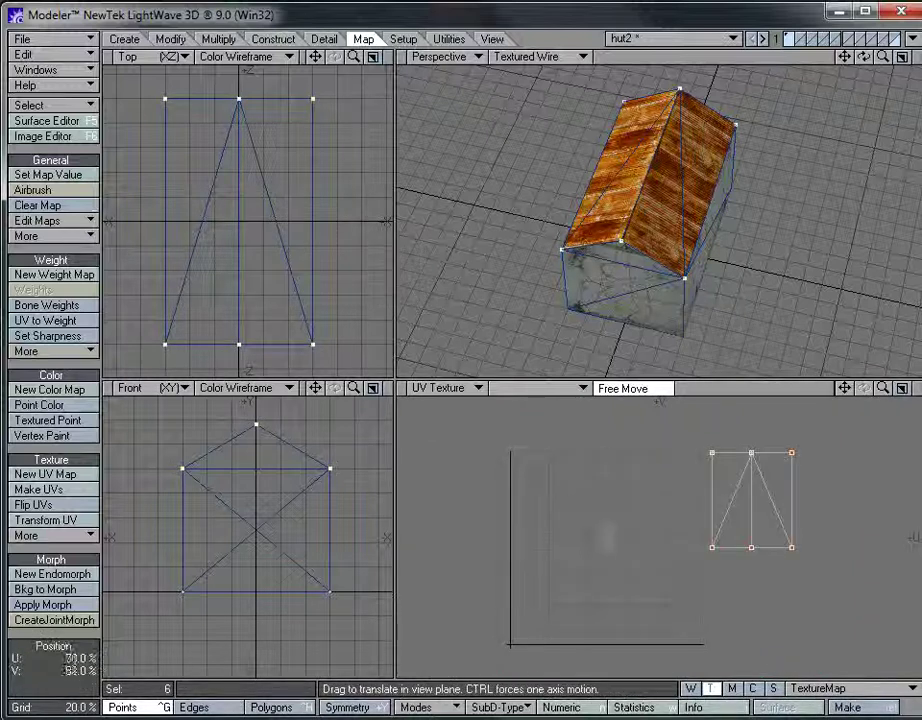
pyautogui.press('space')
pyautogui.moveTo(641, 479); pyautogui.dragTo(647, 556, button='right')
pyautogui.click(671, 420)
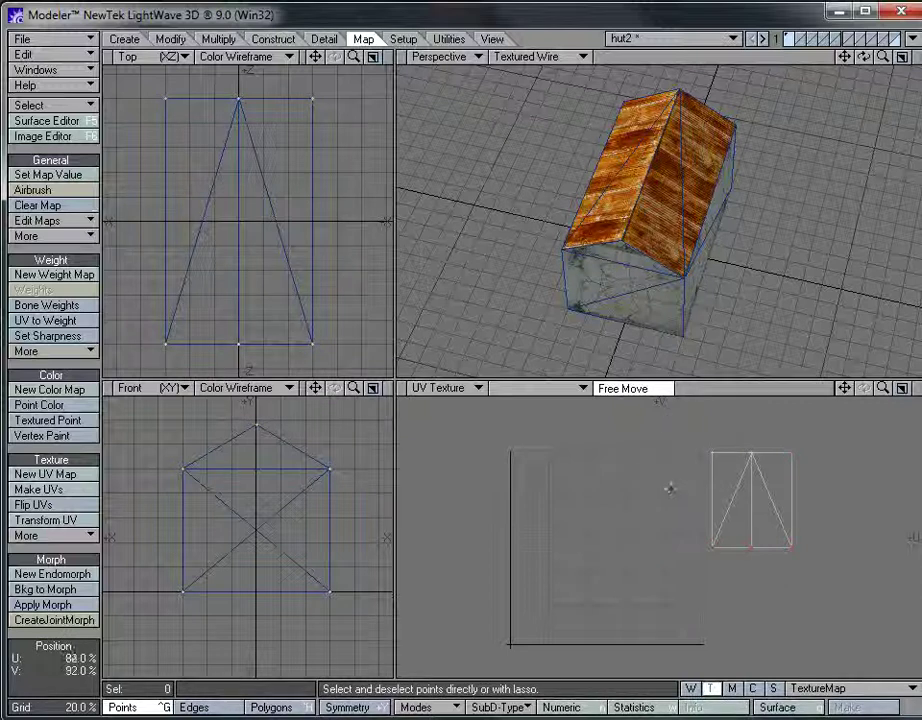
# Select the roof island's UV points directly and with a lasso to compare them with the hut's points, and deselect them.
pyautogui.click(711, 453)
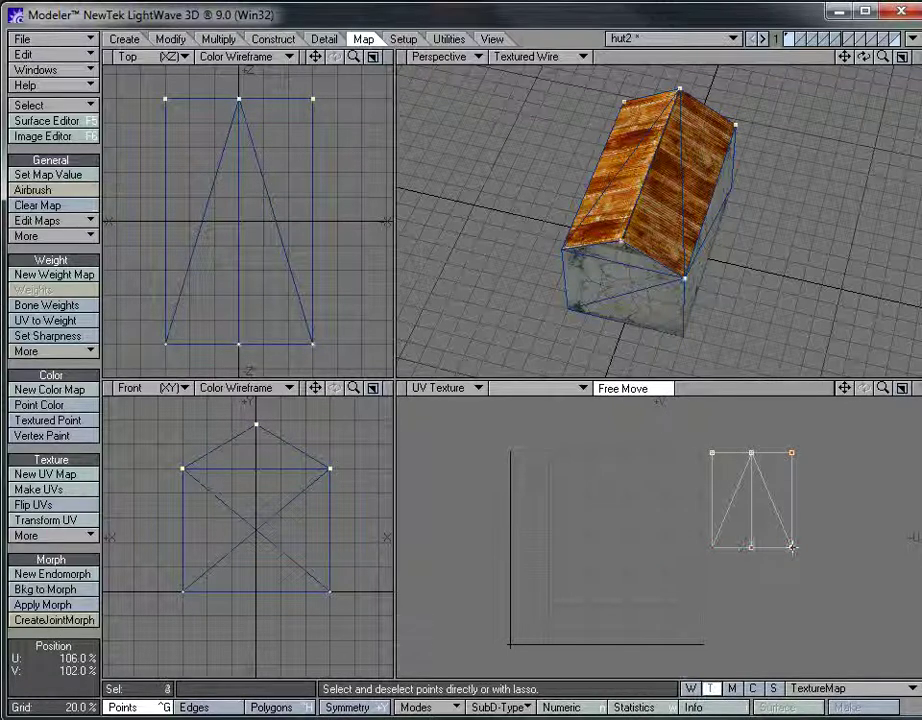
pyautogui.click(764, 476)
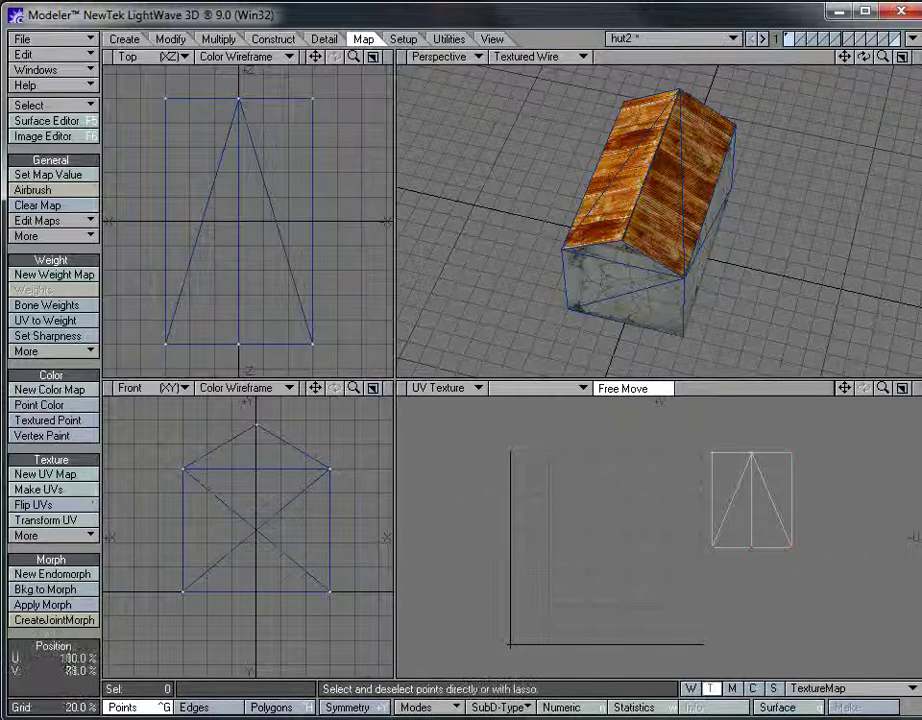
pyautogui.moveTo(689, 433); pyautogui.dragTo(690, 427, button='right')
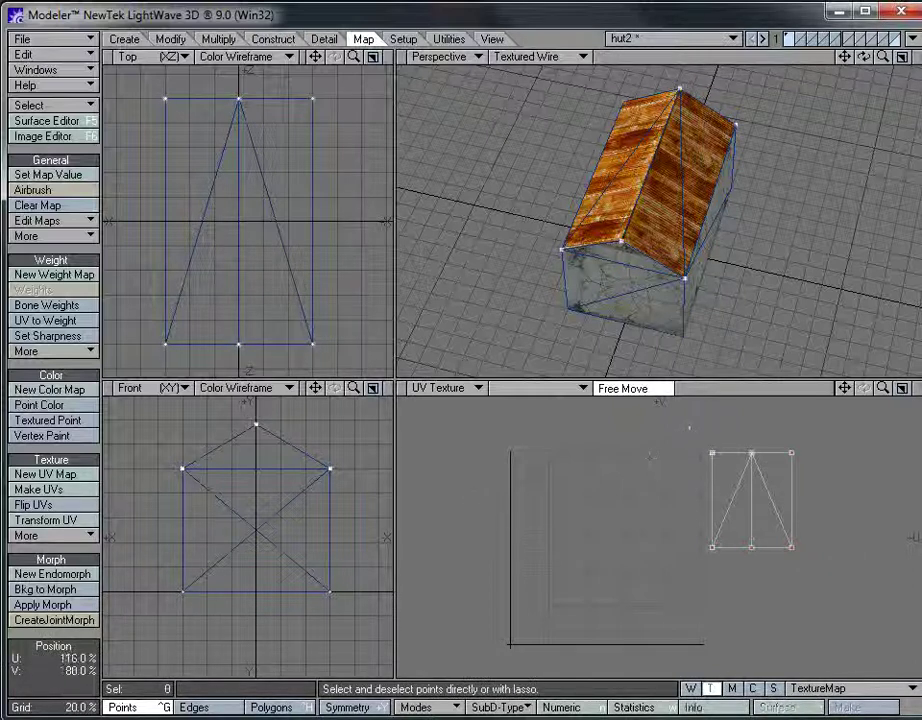
pyautogui.click(701, 508)
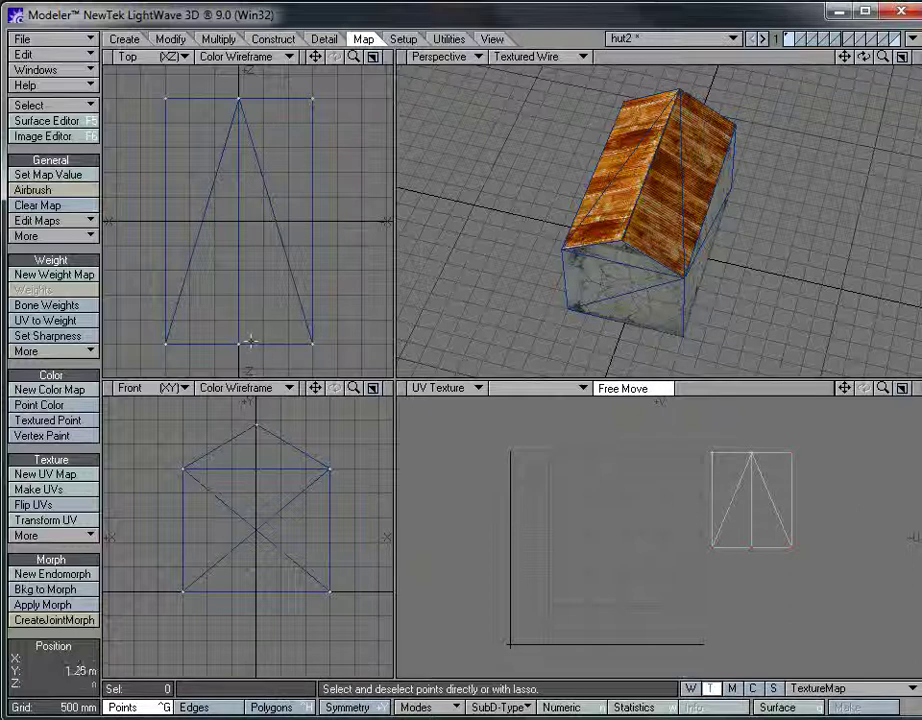
# In polygon mode, select the six polygons forming the hut's front and back gable walls.
pyautogui.click(273, 707)
pyautogui.moveTo(637, 142); pyautogui.dragTo(702, 132)
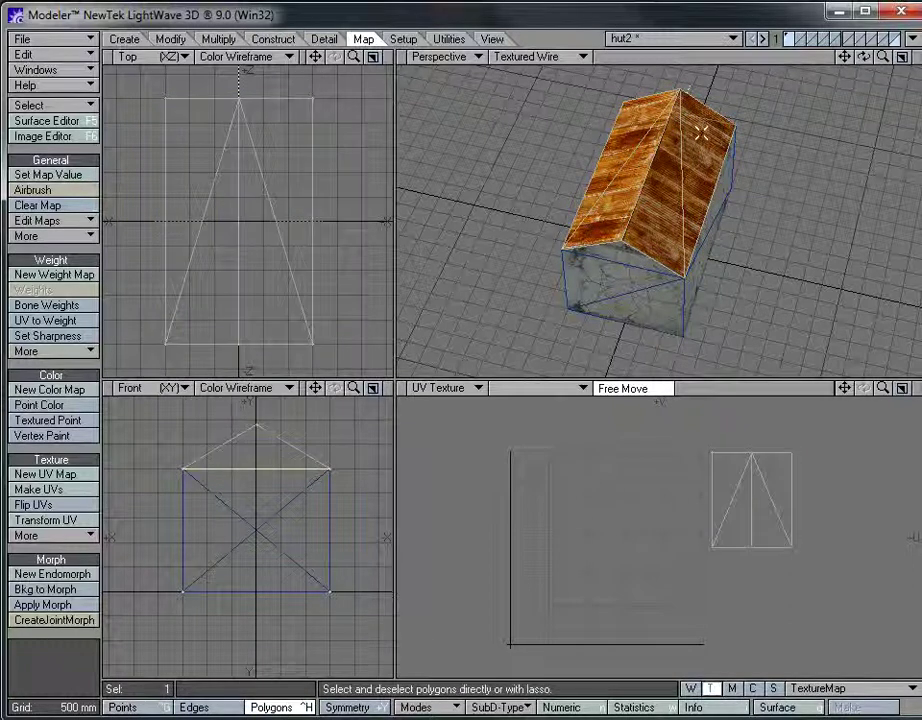
pyautogui.moveTo(864, 57); pyautogui.dragTo(478, 115)
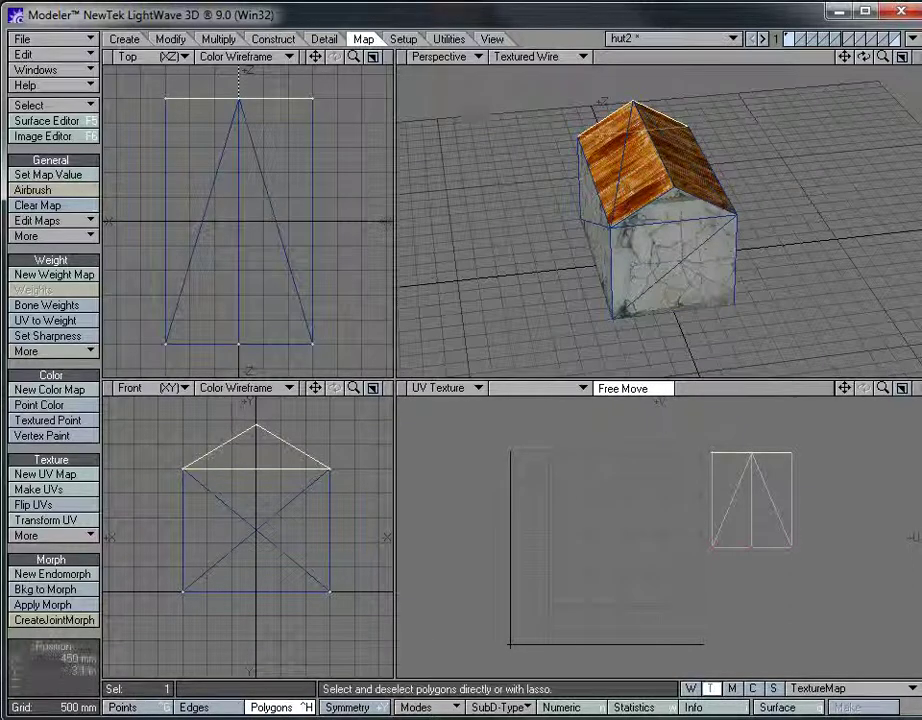
pyautogui.click(280, 473)
pyautogui.moveTo(864, 57)
pyautogui.mouseDown()
pyautogui.moveTo(459, 348)
pyautogui.moveTo(686, 195)
pyautogui.moveTo(699, 253)
pyautogui.mouseUp()
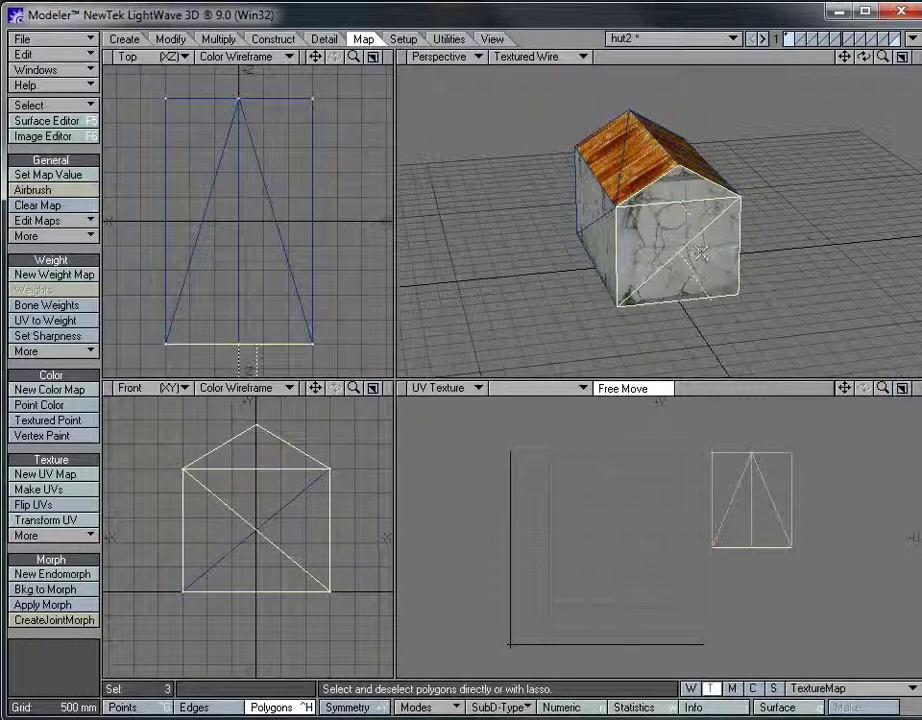
pyautogui.moveTo(864, 57); pyautogui.dragTo(631, 280)
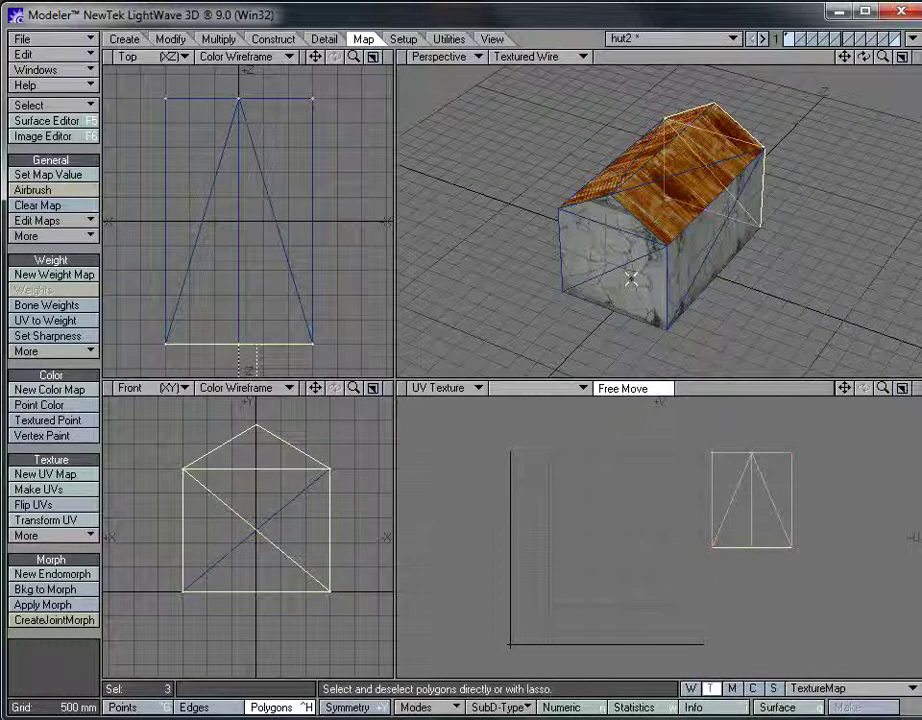
pyautogui.moveTo(608, 218); pyautogui.dragTo(605, 305)
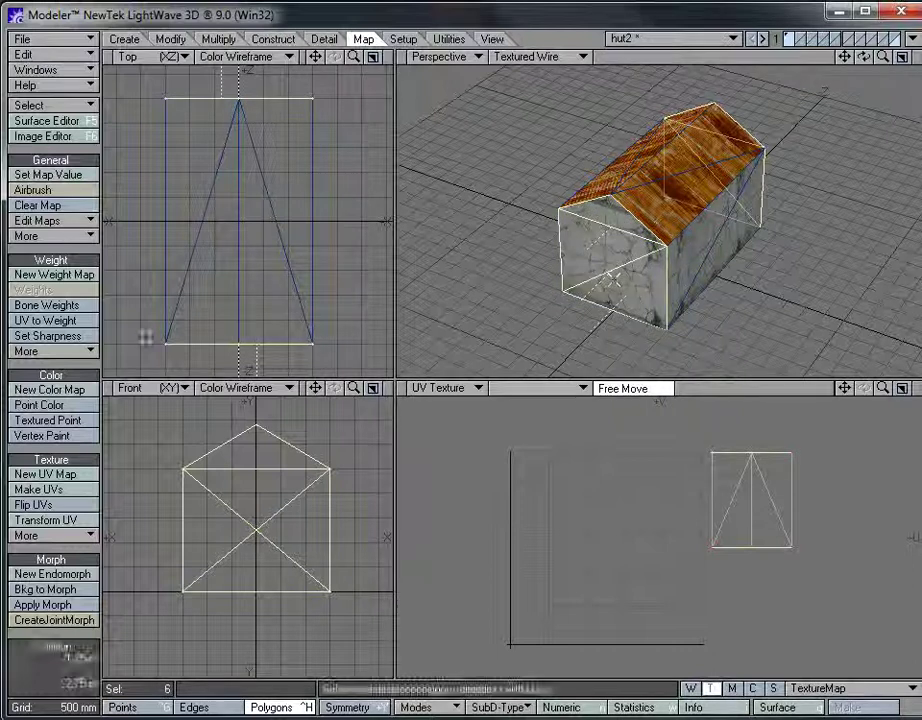
pyautogui.click(40, 490)
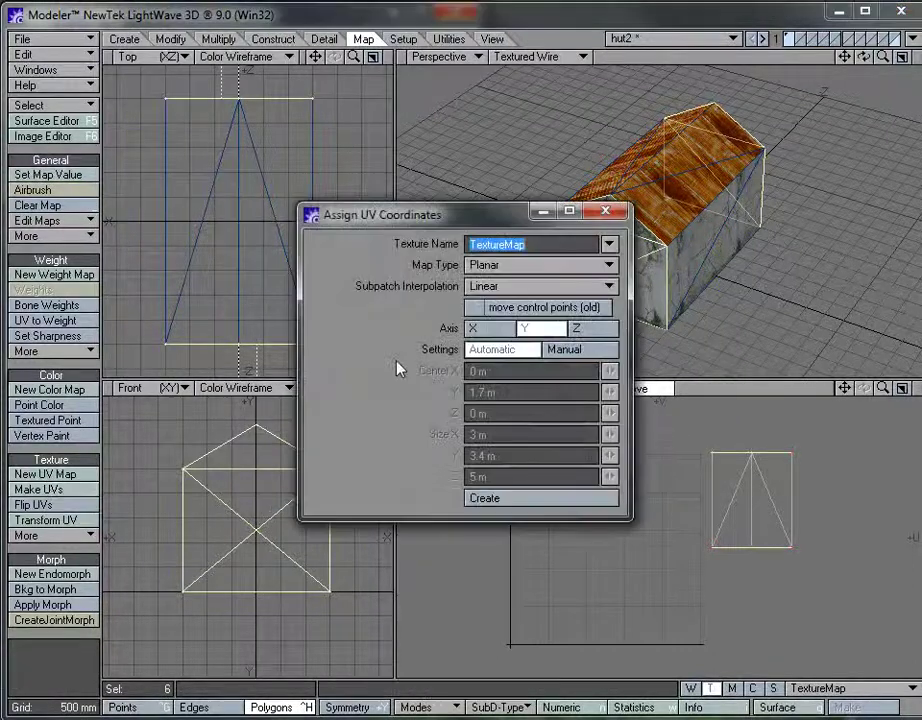
pyautogui.click(540, 265)
pyautogui.click(556, 310)
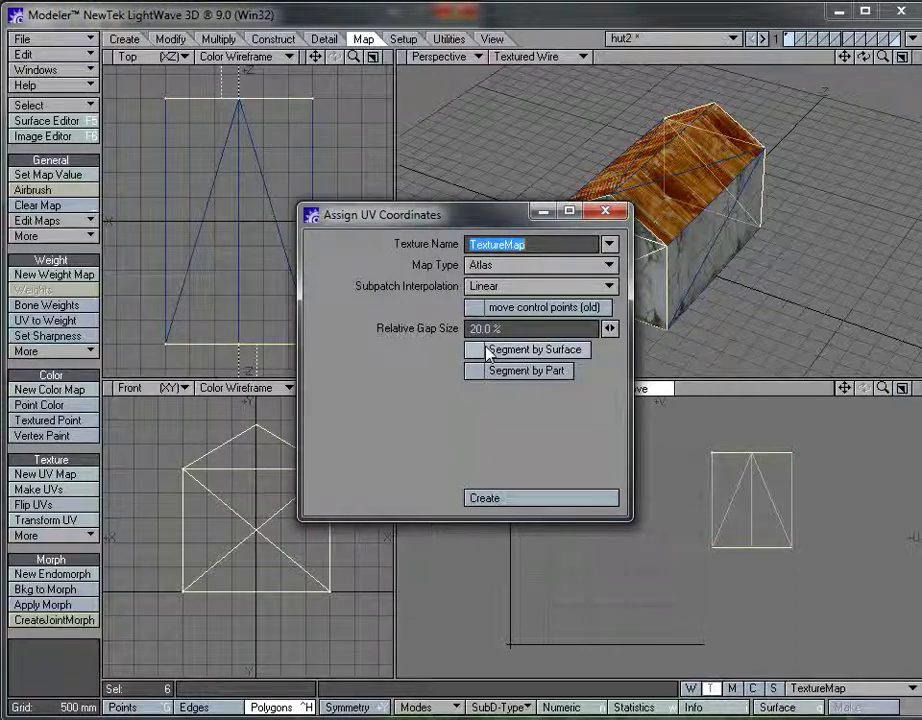
pyautogui.click(499, 266)
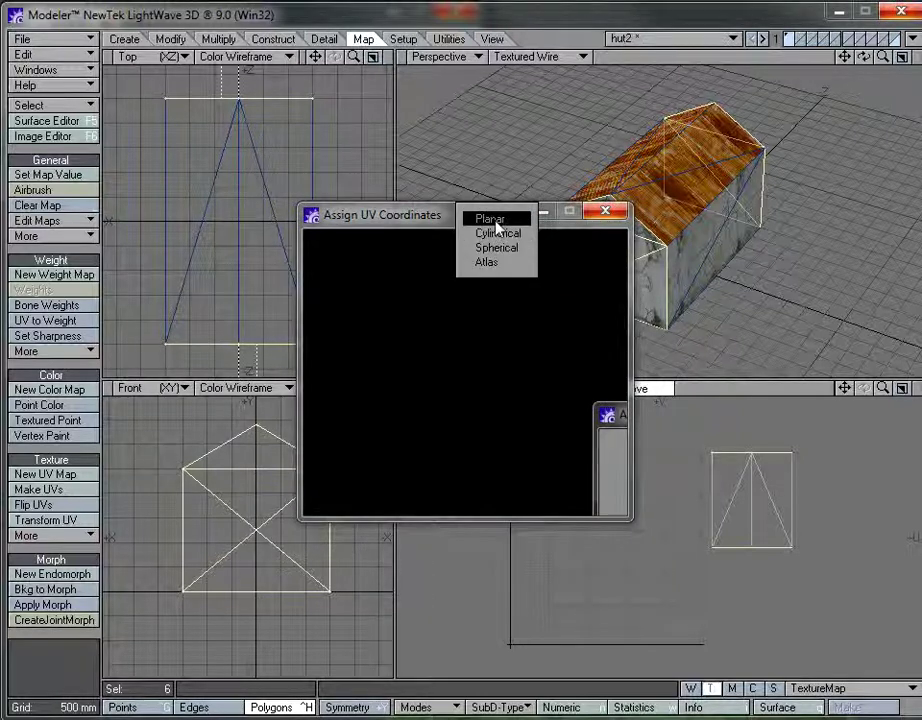
pyautogui.click(490, 219)
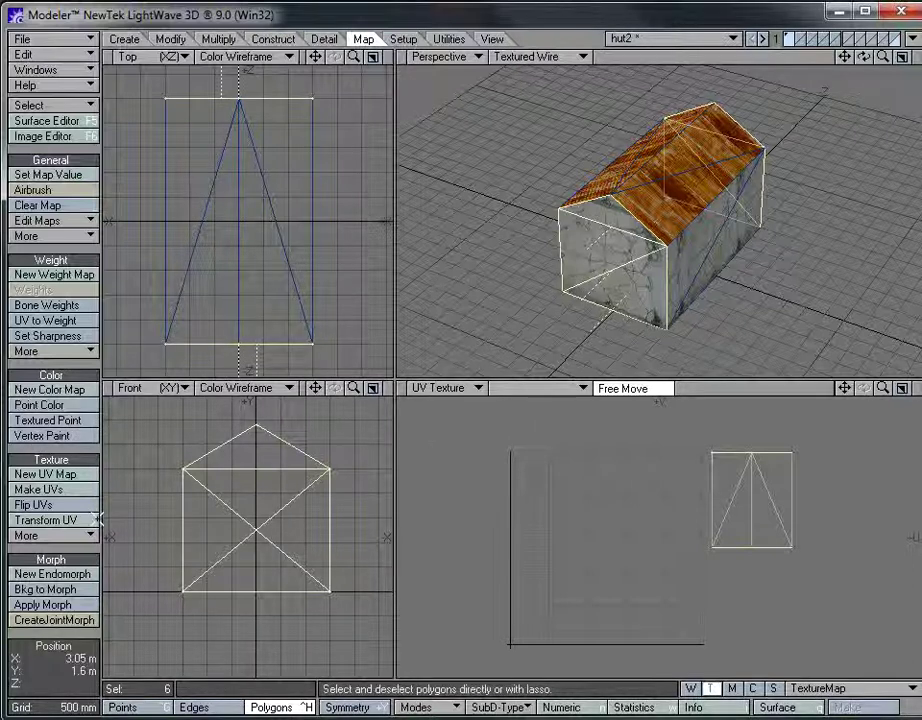
# Assign Atlas UV coordinates in TextureMap to the gable walls and move their islands to the upper edge of the UV square.
pyautogui.click(55, 489)
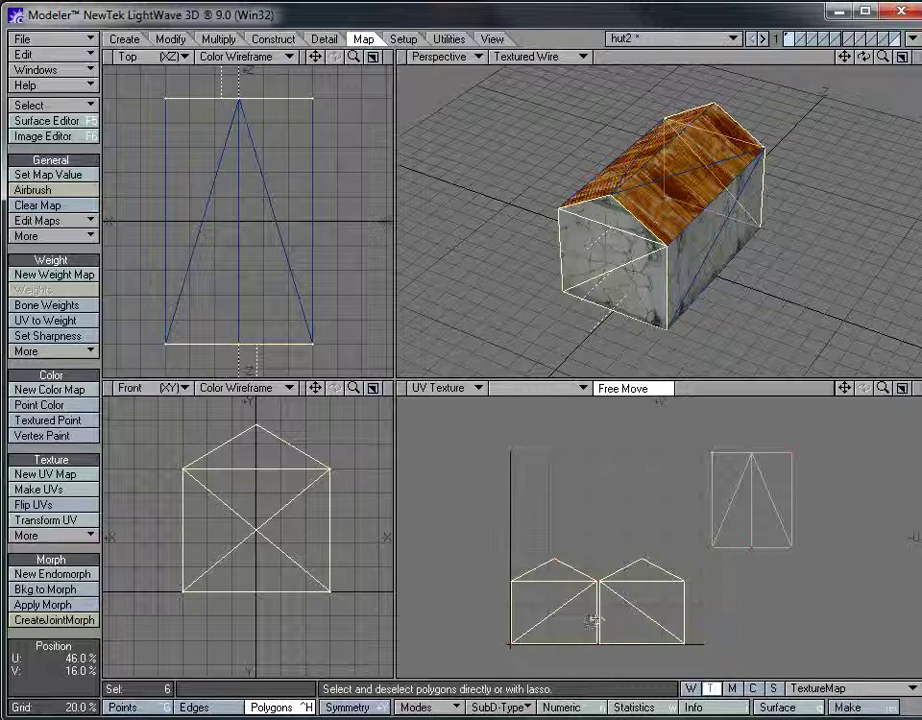
pyautogui.moveTo(592, 621); pyautogui.dragTo(597, 515)
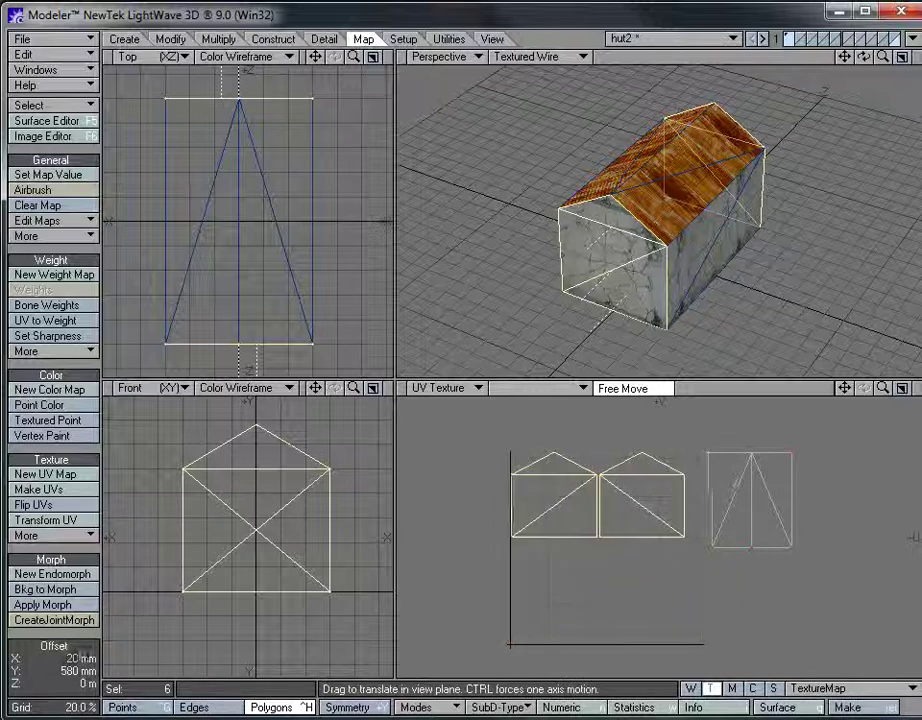
pyautogui.press('space')
# Select polygons in each gable wall's UV island to identify the matching wall on the hut, and deselect them.
pyautogui.click(512, 456)
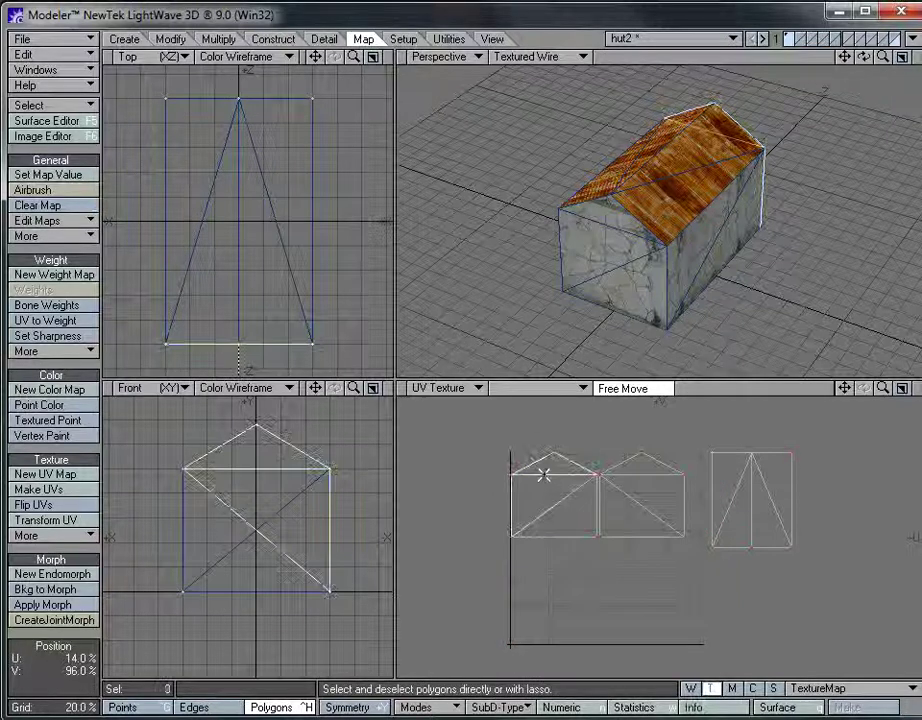
pyautogui.click(650, 500)
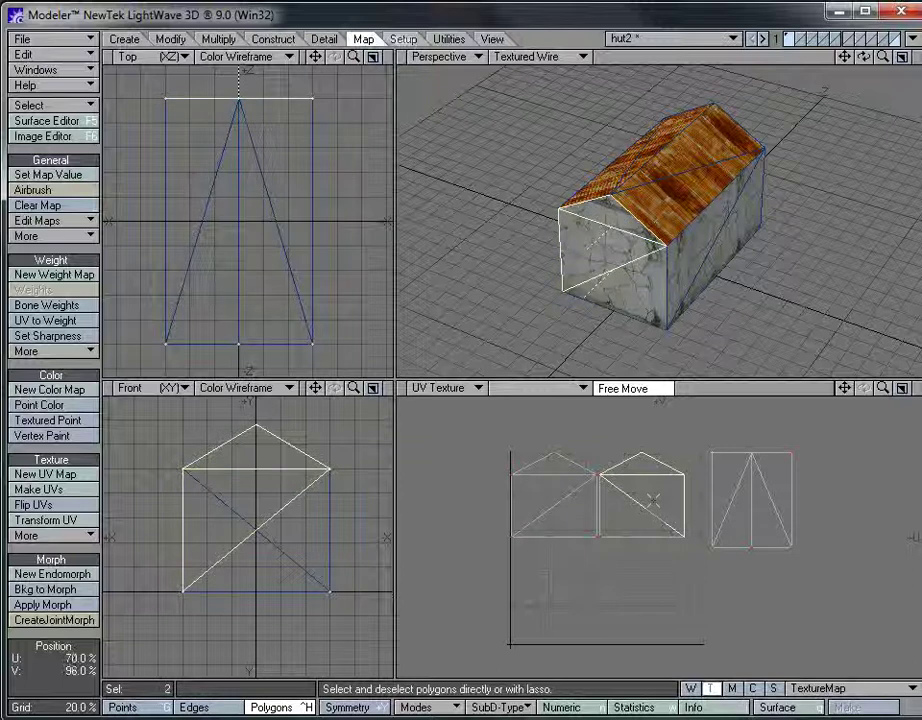
pyautogui.click(566, 535)
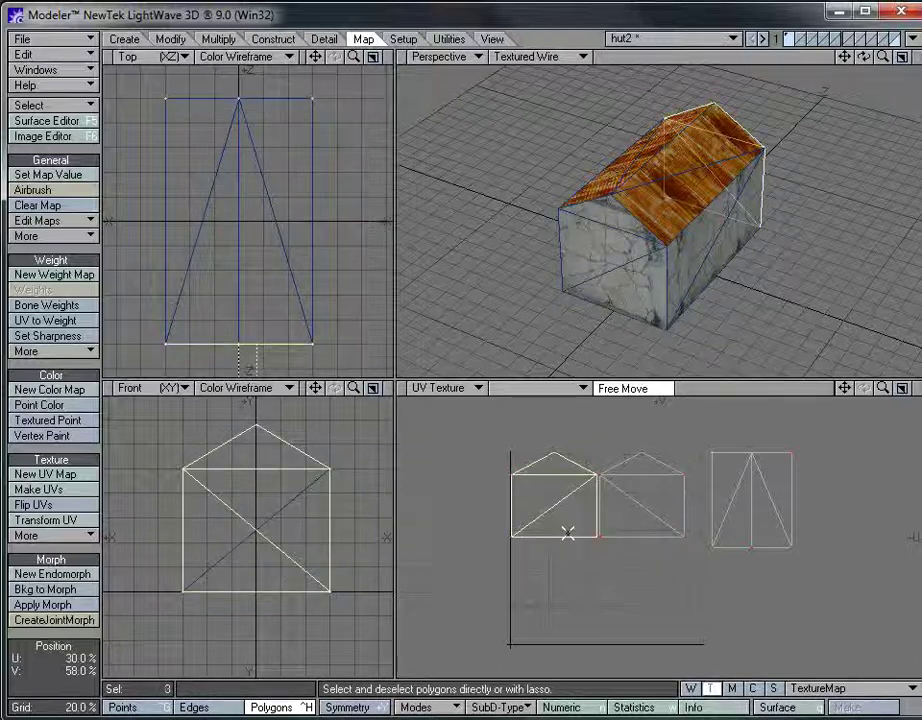
pyautogui.press('/')
# Select the four polygons of the two long side walls and assign them Atlas UV coordinates in TextureMap.
pyautogui.moveTo(844, 57); pyautogui.dragTo(806, 33)
pyautogui.moveTo(700, 210); pyautogui.dragTo(669, 191)
pyautogui.moveTo(864, 57)
pyautogui.mouseDown()
pyautogui.moveTo(908, 18)
pyautogui.moveTo(918, 45)
pyautogui.mouseUp()
pyautogui.moveTo(591, 218); pyautogui.dragTo(620, 255)
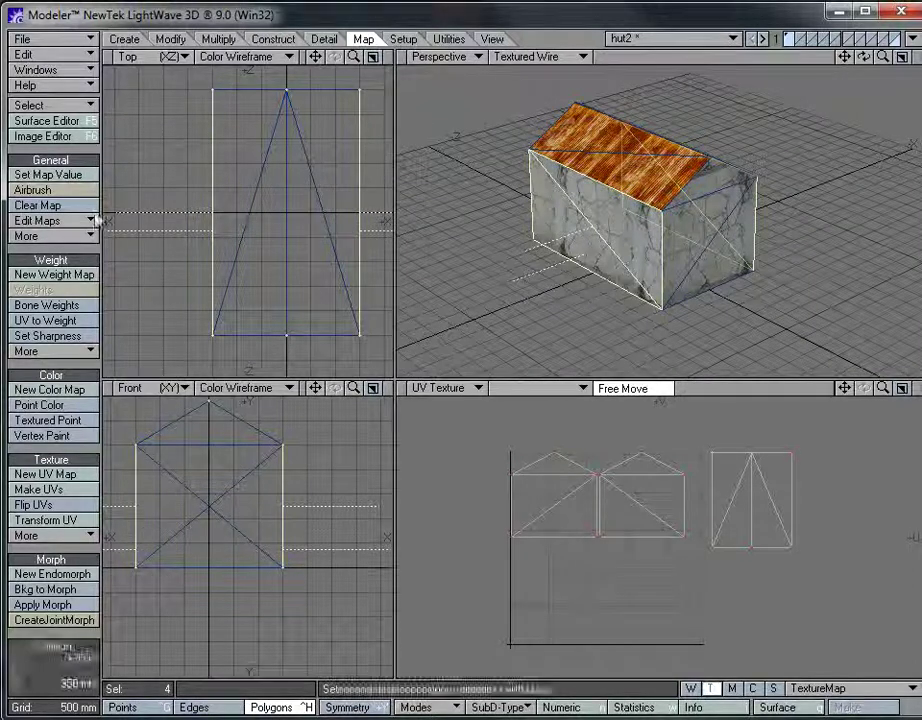
pyautogui.click(41, 489)
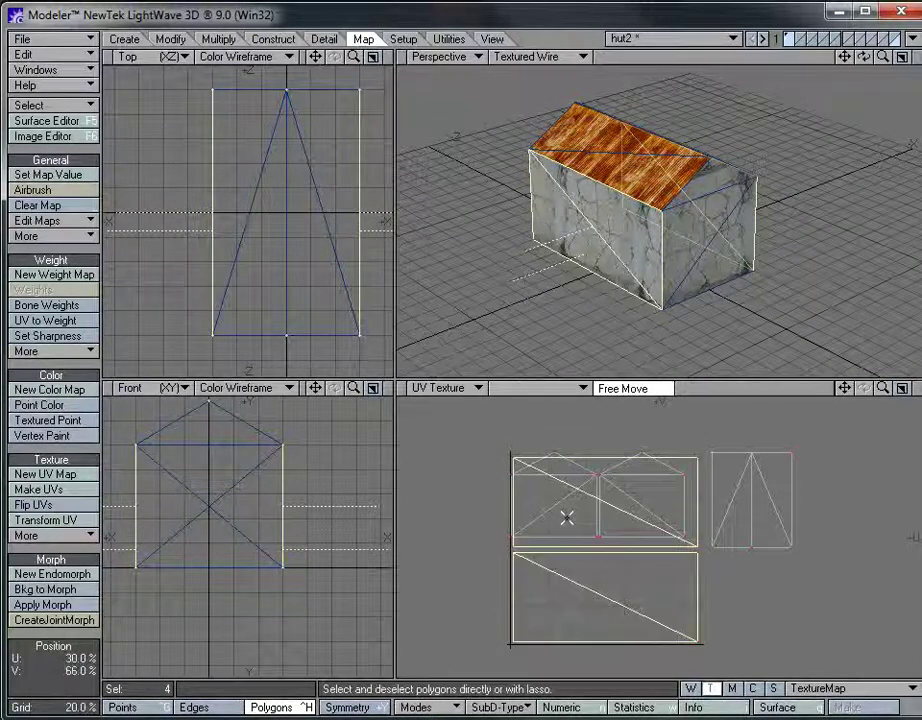
# Shrink the side-wall UV islands, move them into the UV square's lower left beneath the gables, and stretch them by 101% and 109%.
pyautogui.press('h')
pyautogui.moveTo(592, 572); pyautogui.dragTo(548, 594)
pyautogui.press('t')
pyautogui.moveTo(609, 520); pyautogui.dragTo(556, 573)
pyautogui.press('h')
pyautogui.press('t')
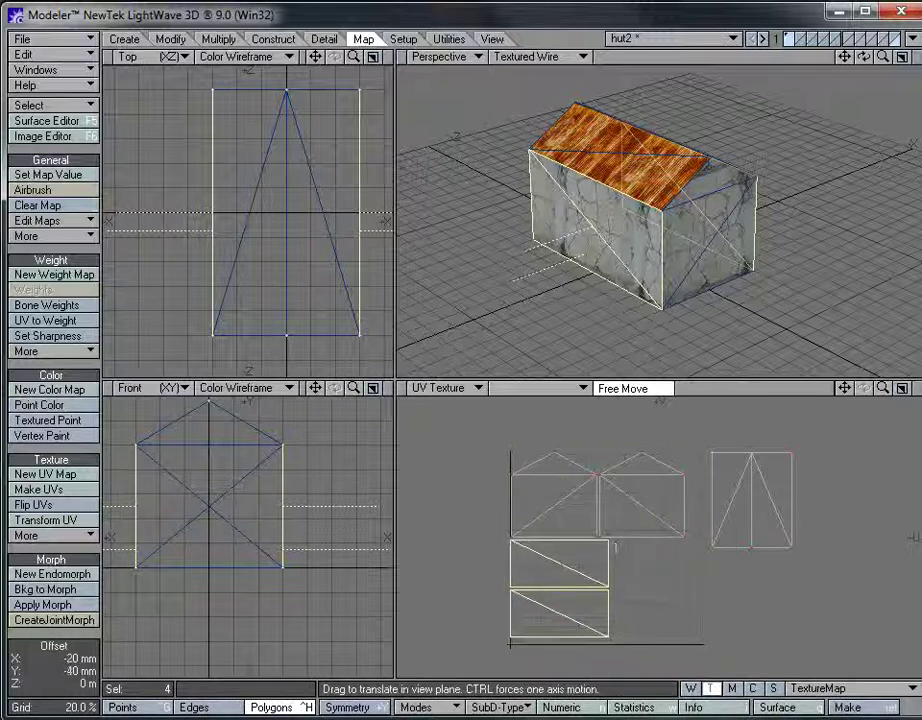
pyautogui.press('h')
pyautogui.moveTo(512, 537)
pyautogui.mouseDown()
pyautogui.moveTo(533, 549)
pyautogui.moveTo(515, 542)
pyautogui.mouseUp()
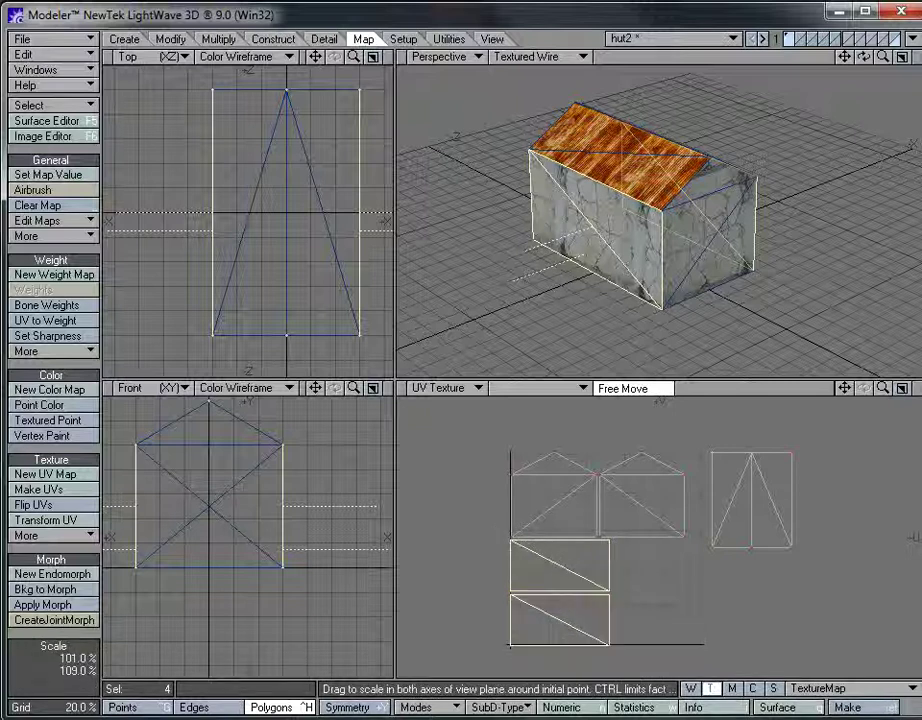
pyautogui.press('space')
# Try to move the roof's UV polygons by -500 mm in X and Y into the UV square's free lower-right area in polygon mode.
pyautogui.press('/')
pyautogui.moveTo(743, 486)
pyautogui.mouseDown()
pyautogui.moveTo(731, 469)
pyautogui.moveTo(646, 566)
pyautogui.mouseUp()
pyautogui.press('t')
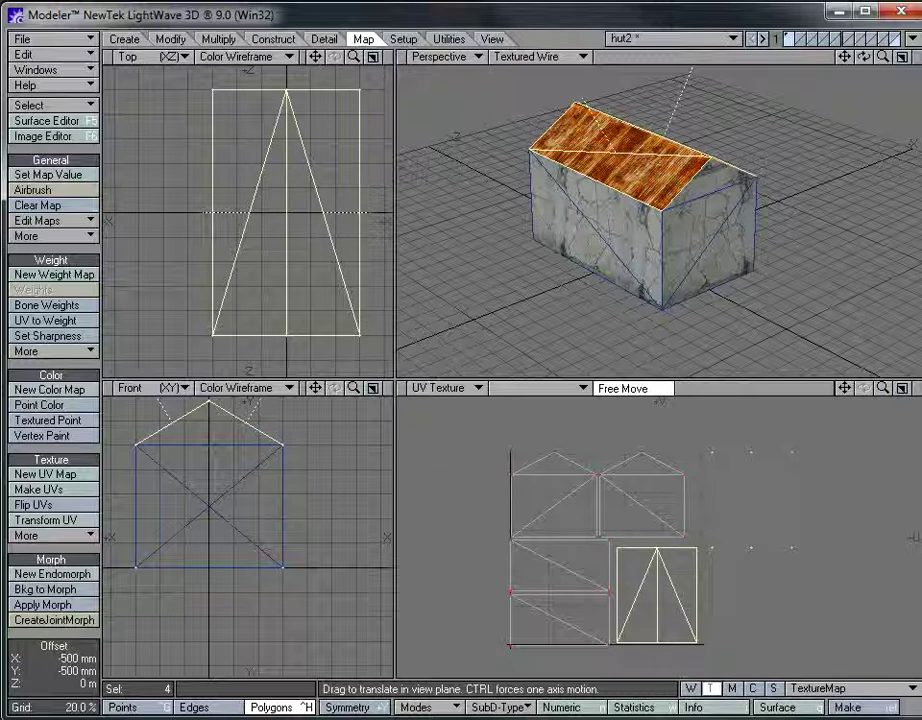
pyautogui.press('u')
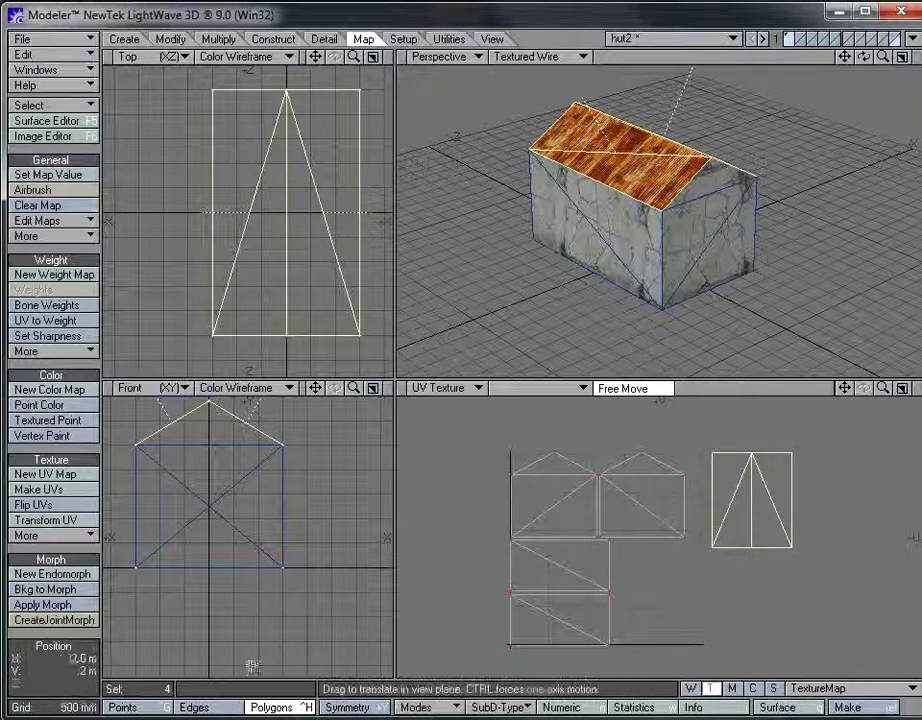
# In point mode, move the six roof UV points into the UV square's free lower-right area and stretch them to reach its bottom edge.
pyautogui.click(140, 708)
pyautogui.moveTo(707, 435); pyautogui.dragTo(757, 380, button='right')
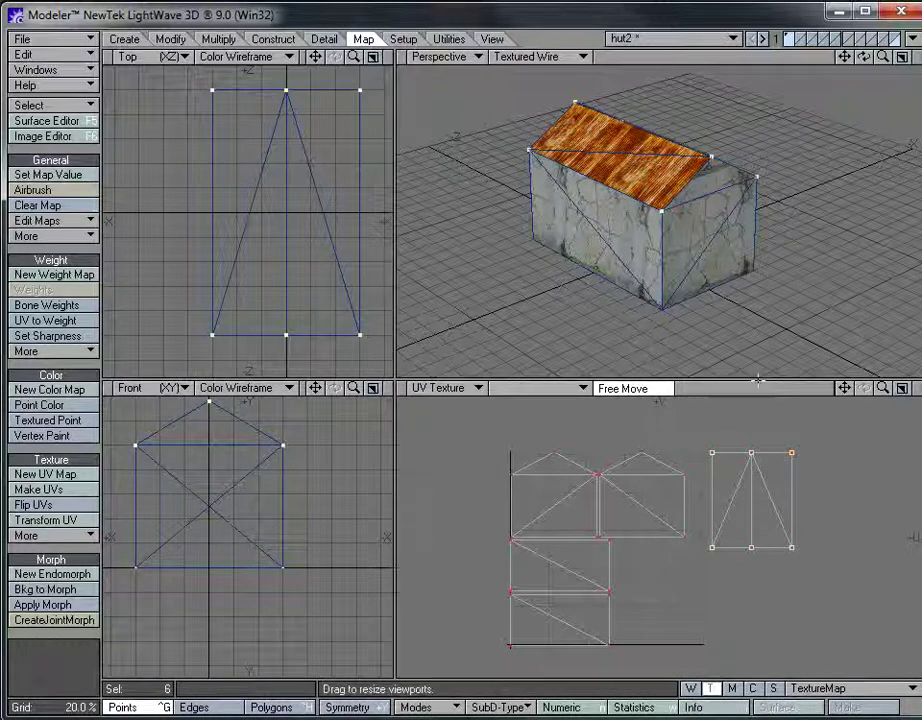
pyautogui.press('t')
pyautogui.moveTo(750, 514); pyautogui.dragTo(651, 602)
pyautogui.press('y')
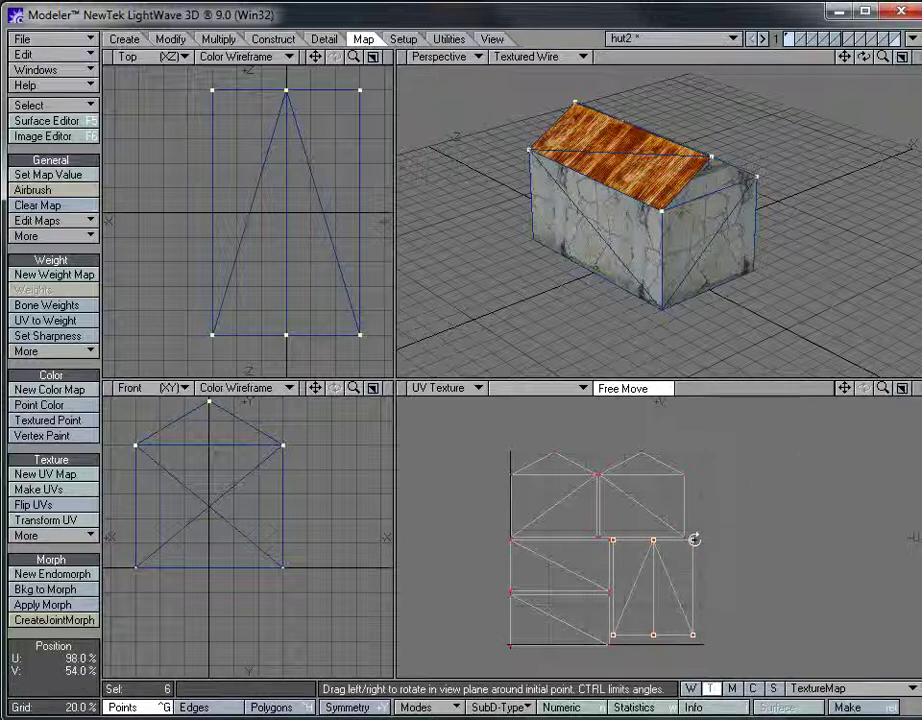
pyautogui.press('h')
pyautogui.moveTo(695, 540); pyautogui.dragTo(699, 552)
pyautogui.press('space')
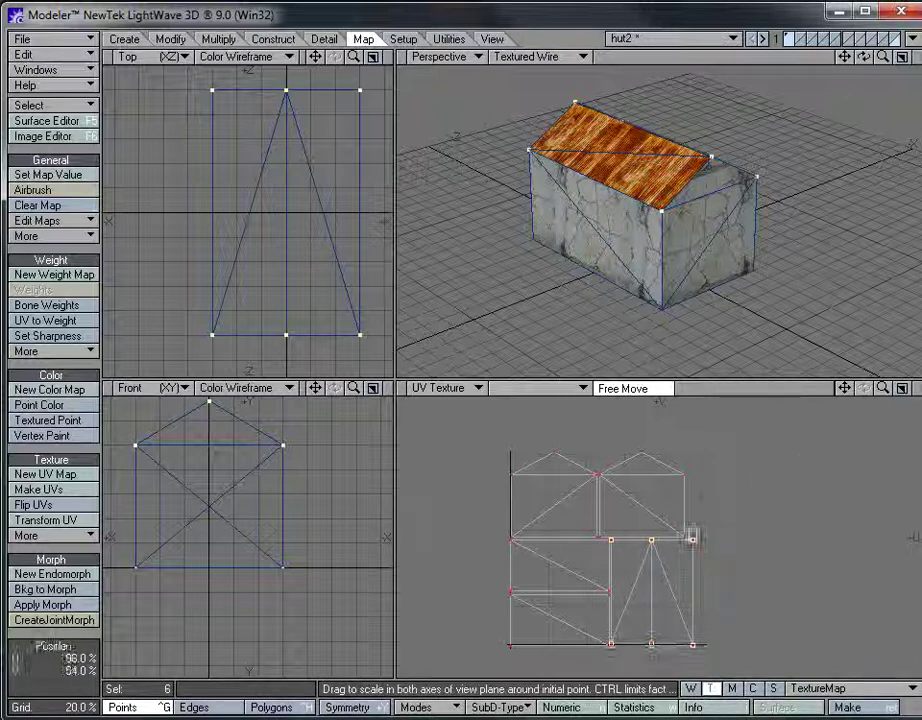
# Deselect the roof points and stretch the whole UV layout horizontally to fill the UV square's width.
pyautogui.press('/')
pyautogui.hotkey('shift', 'h')
pyautogui.moveTo(608, 547); pyautogui.dragTo(603, 551)
pyautogui.moveTo(511, 548); pyautogui.dragTo(530, 548)
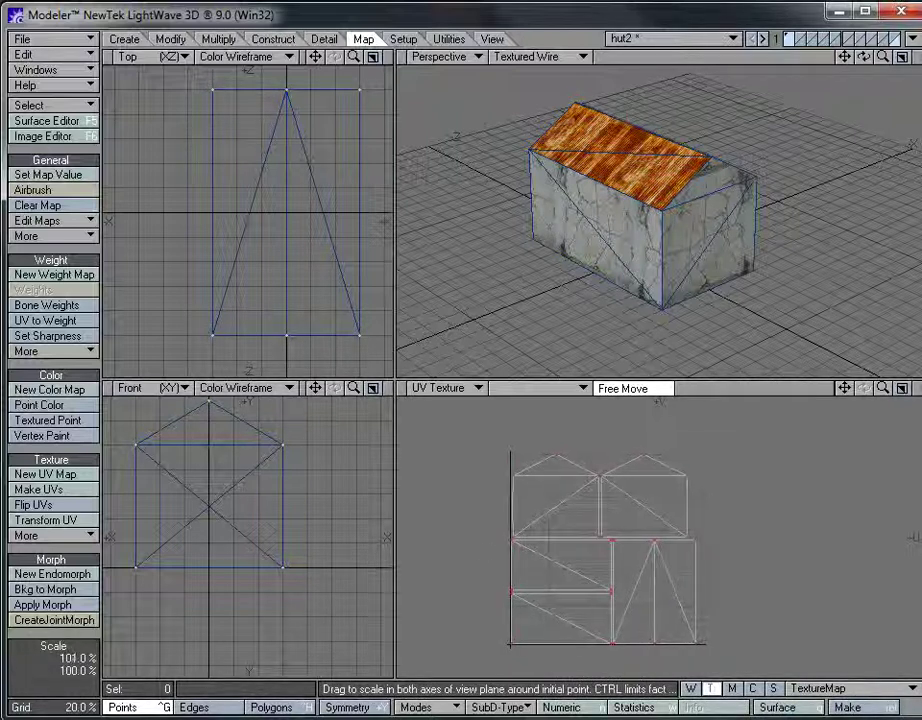
pyautogui.press('space')
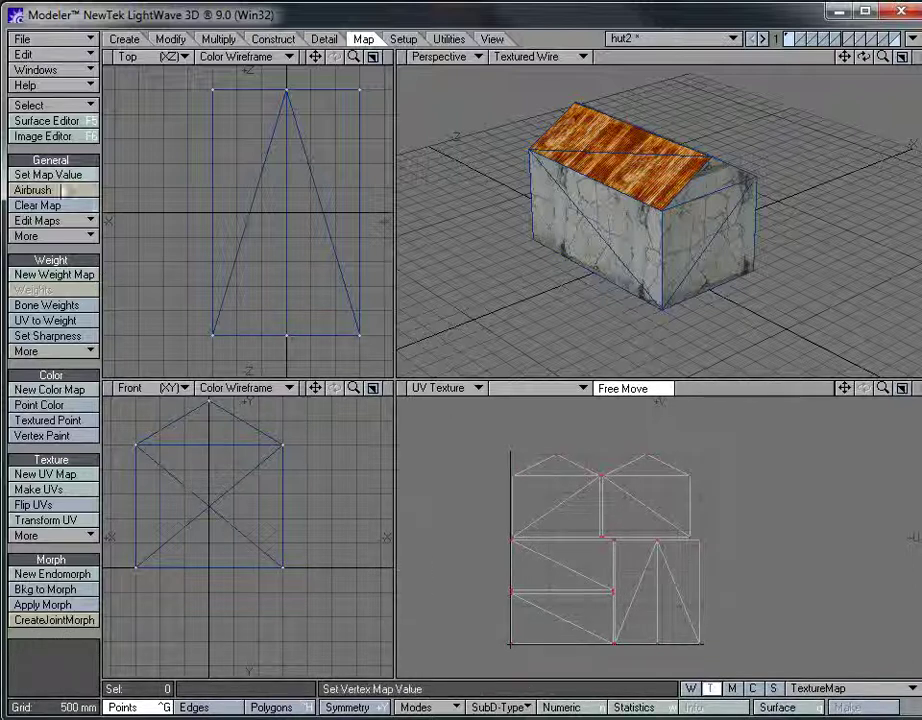
# Dismiss the Assign UV Coordinates dialog without creating a map and send the hut2 object to Layout.
pyautogui.click(45, 474)
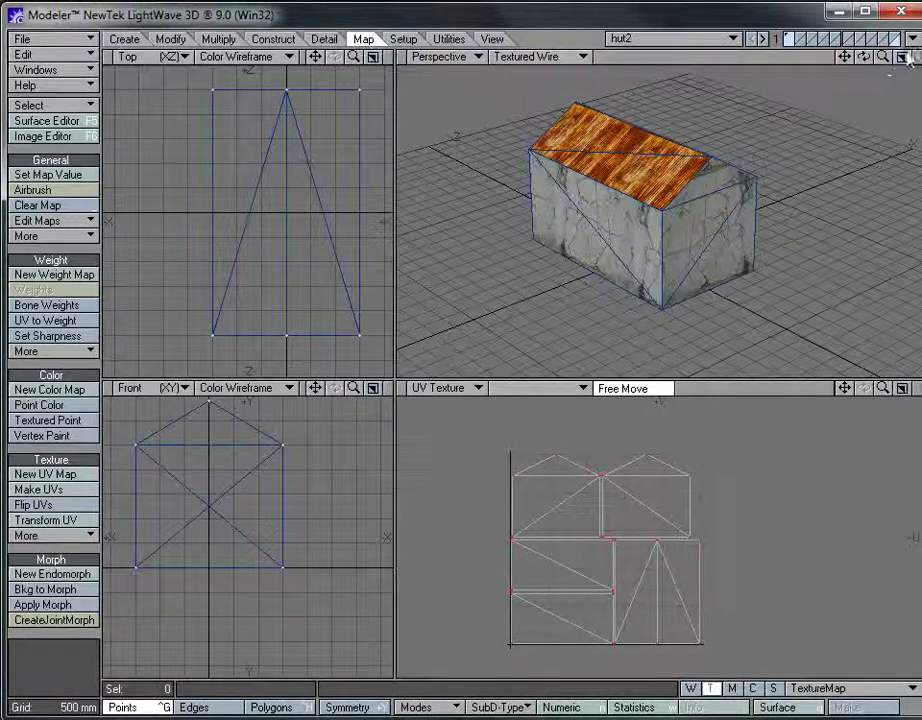
pyautogui.click(912, 38)
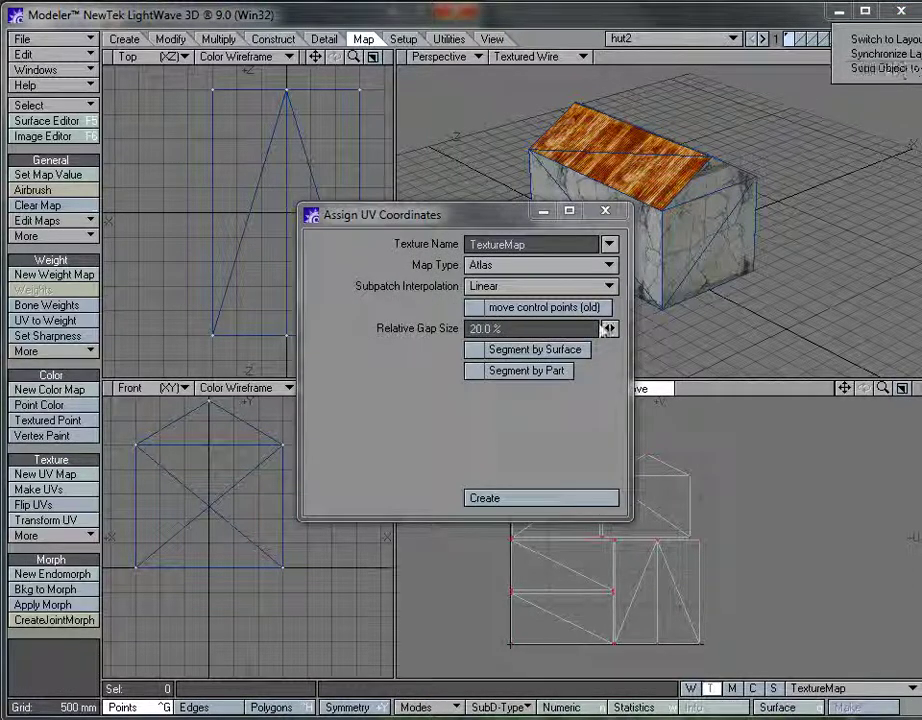
pyautogui.click(608, 212)
pyautogui.click(605, 211)
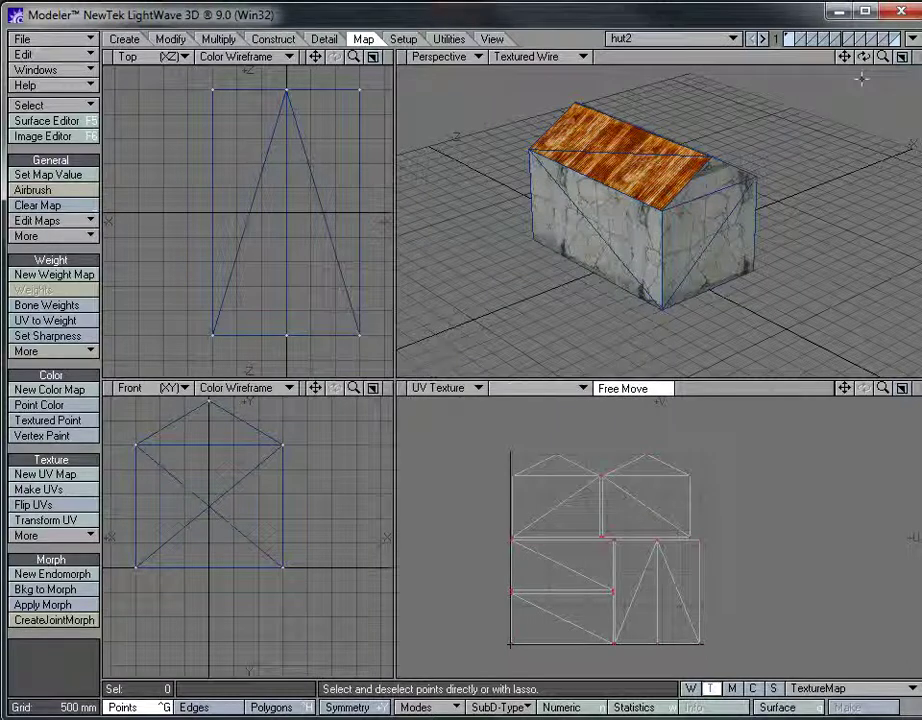
pyautogui.click(912, 38)
pyautogui.click(912, 62)
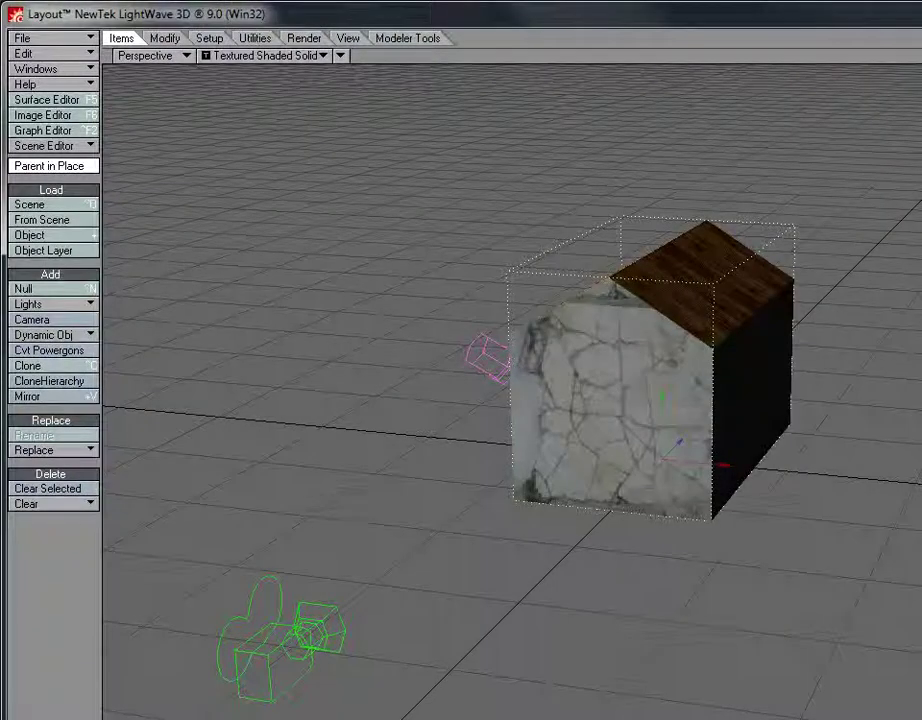
# Set the scene's ambient intensity to 100% and the distant light's intensity to 0%.
pyautogui.moveTo(921, 719)
pyautogui.mouseDown()
pyautogui.moveTo(827, 582)
pyautogui.moveTo(900, 705)
pyautogui.moveTo(920, 717)
pyautogui.mouseUp()
pyautogui.moveTo(866, 56); pyautogui.dragTo(640, 336)
pyautogui.hotkey('shift', 'l')
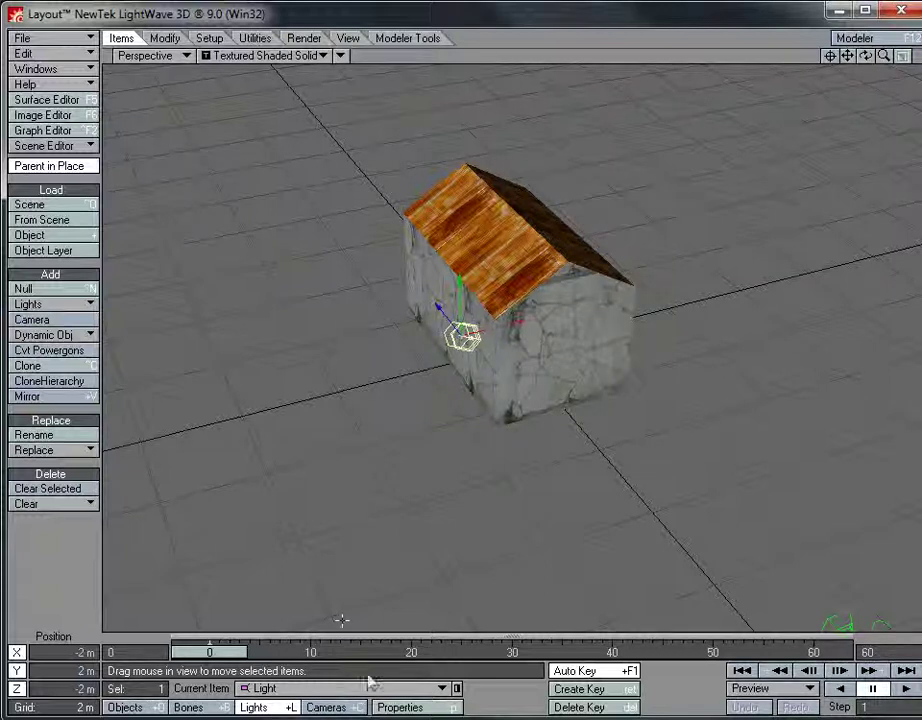
pyautogui.click(401, 712)
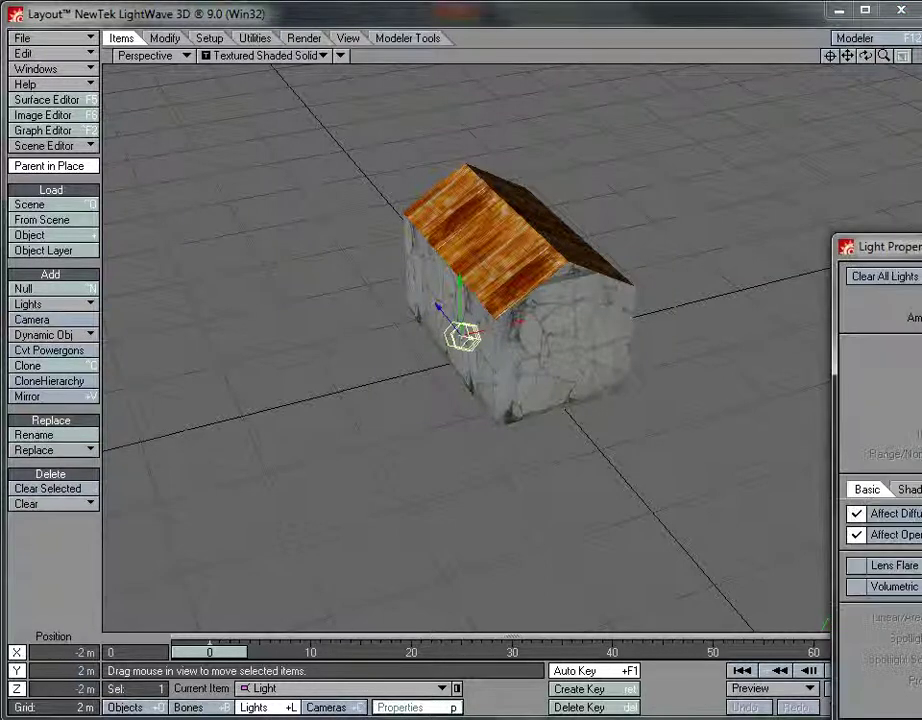
pyautogui.moveTo(880, 245); pyautogui.dragTo(624, 147)
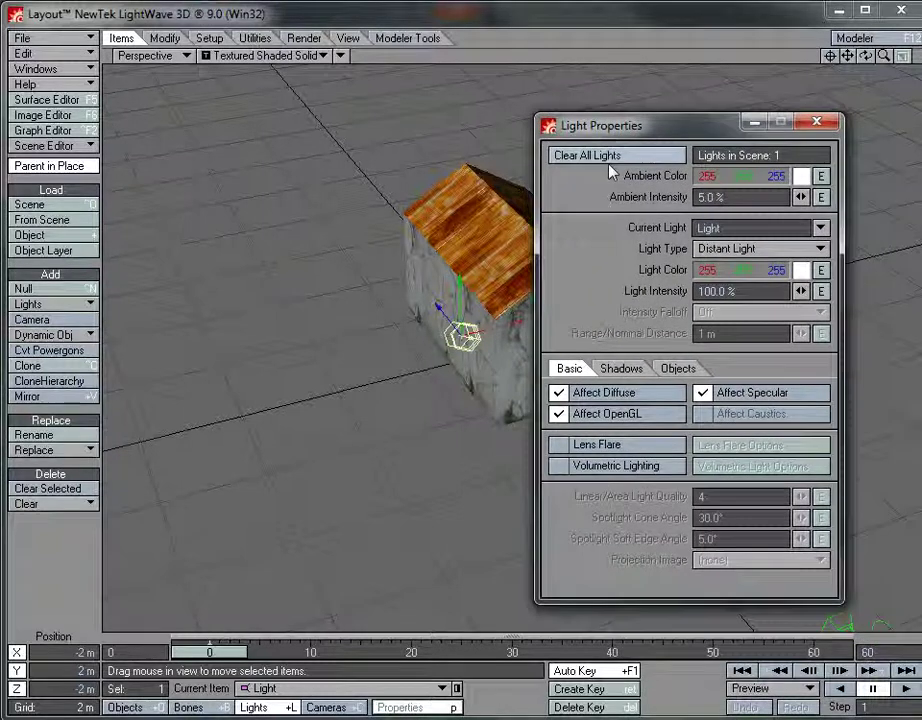
pyautogui.write('100')
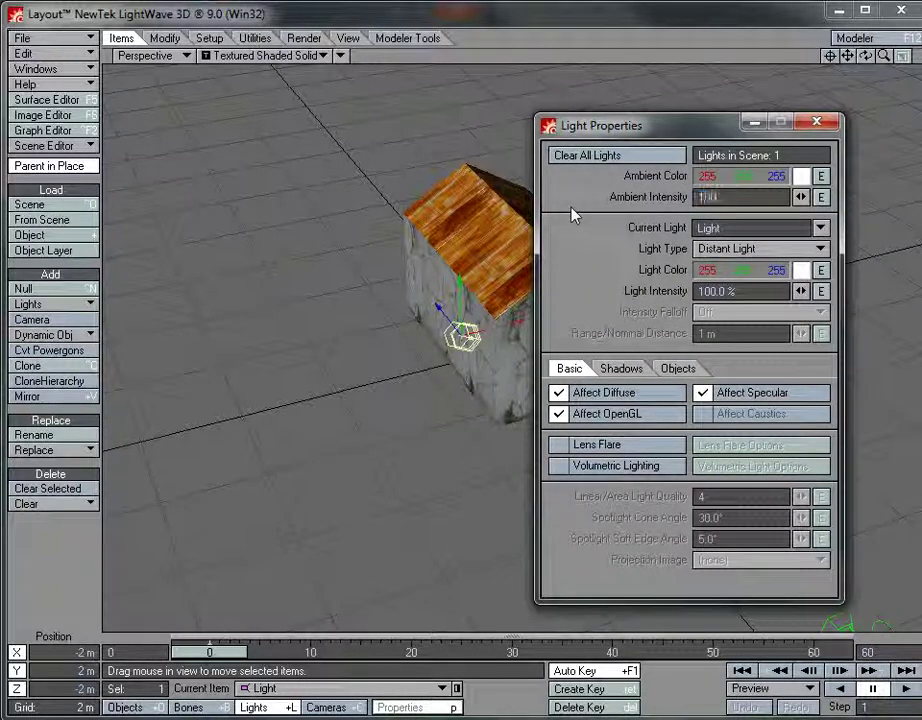
pyautogui.press('Return')
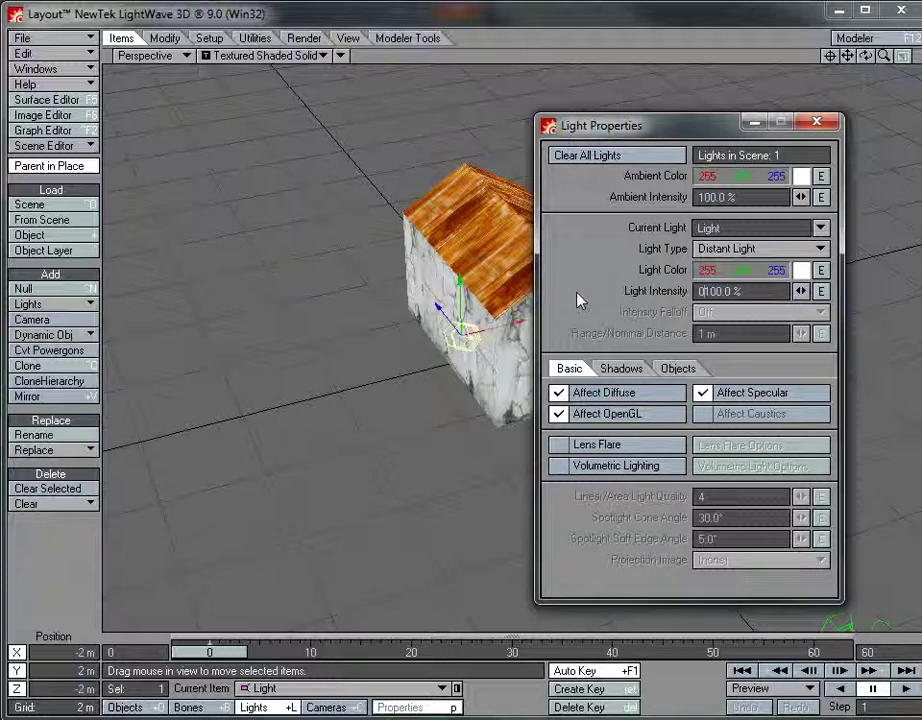
pyautogui.press('Tab')
pyautogui.write('0')
pyautogui.press('Return')
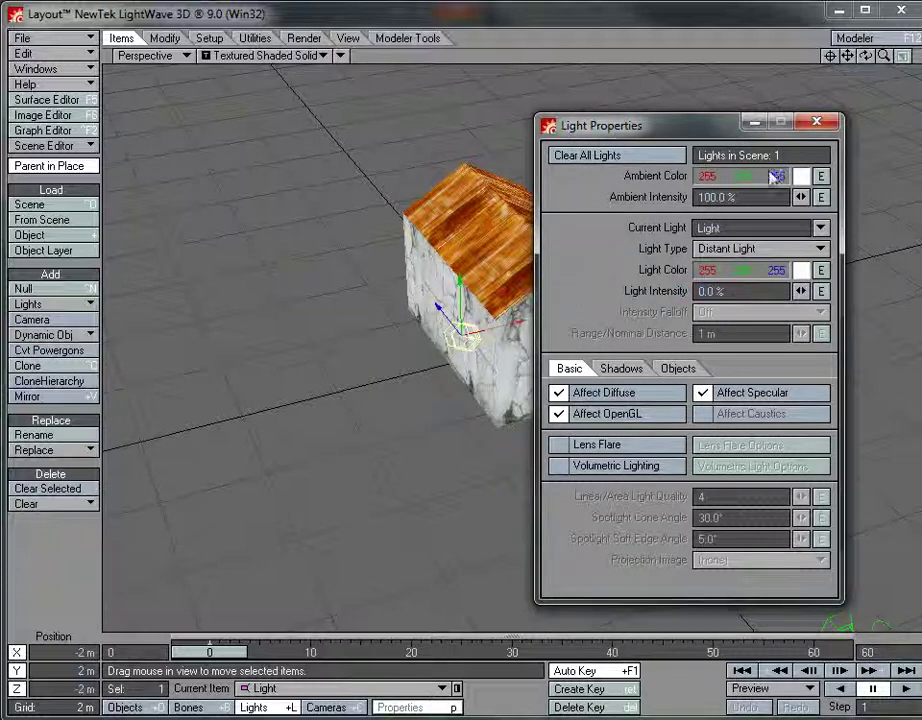
pyautogui.click(816, 123)
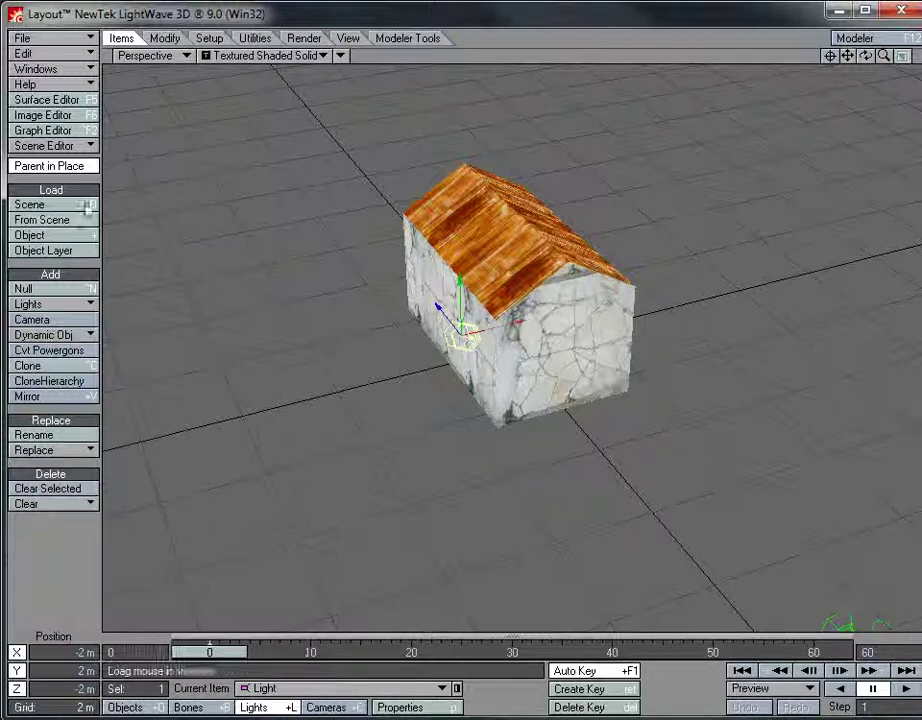
# Render the current frame with the Classic Camera, inspect the image of the hut's gable wall, and close it.
pyautogui.click(304, 38)
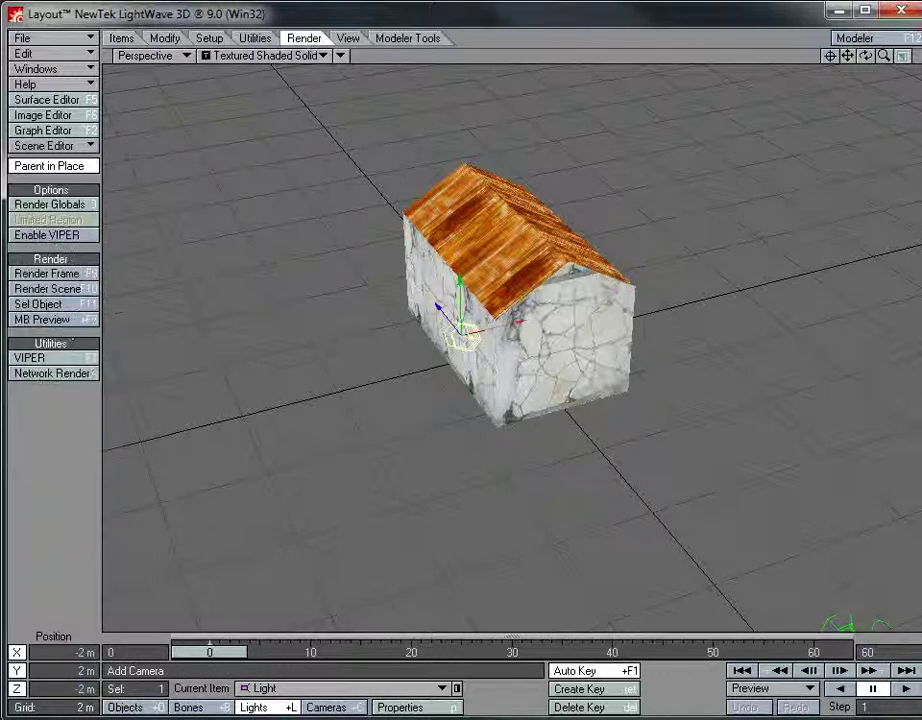
pyautogui.click(58, 276)
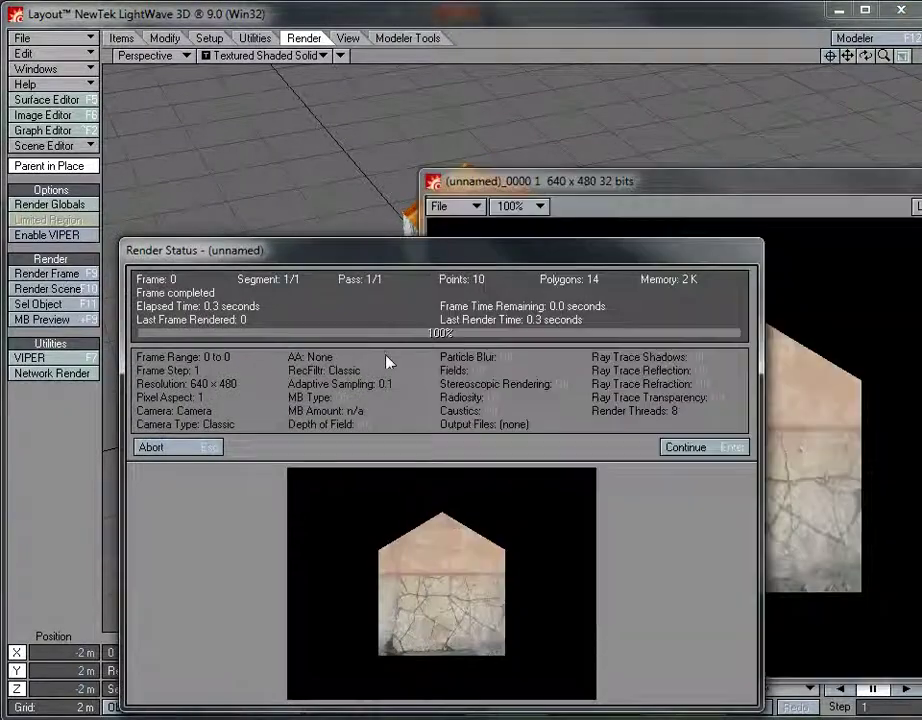
pyautogui.click(686, 192)
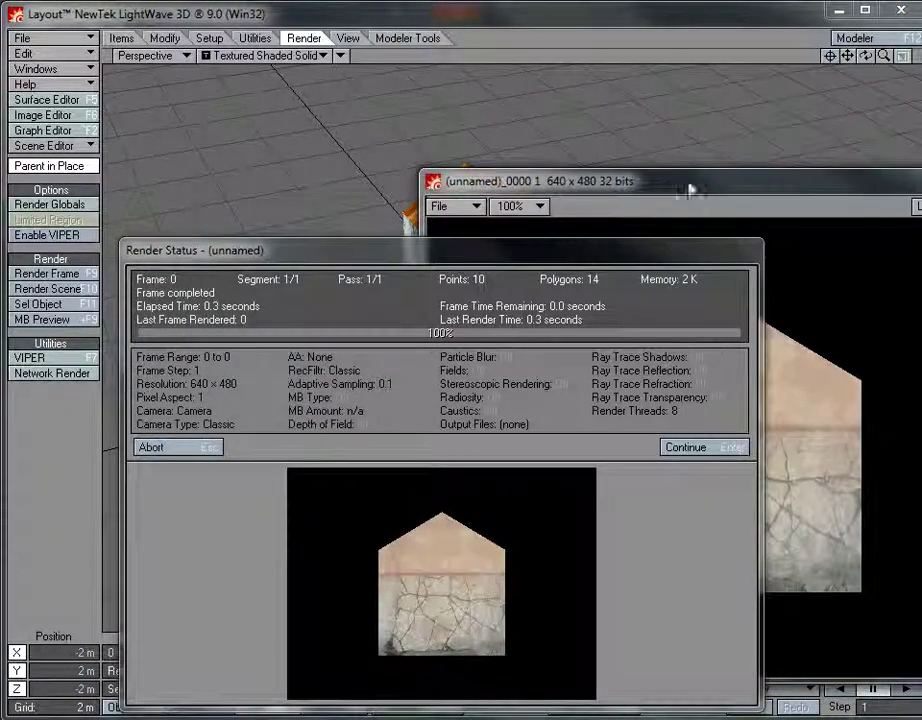
pyautogui.moveTo(691, 185); pyautogui.dragTo(489, 187)
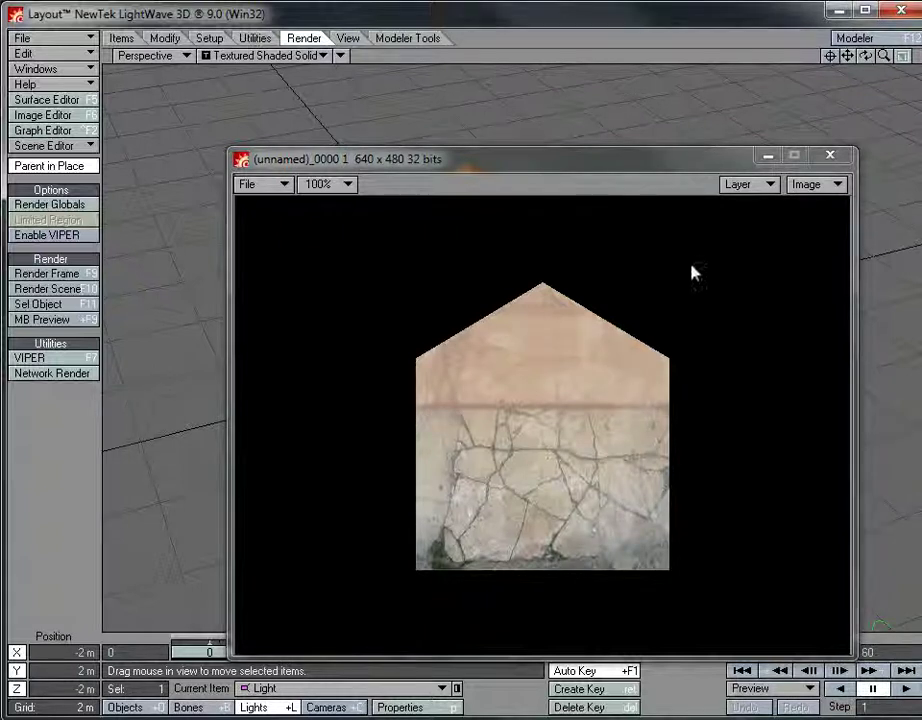
pyautogui.click(829, 158)
# Move the camera toward the hut to Z about -6.71 m and change its type to Surface Baking Camera.
pyautogui.hotkey('shift', 'c')
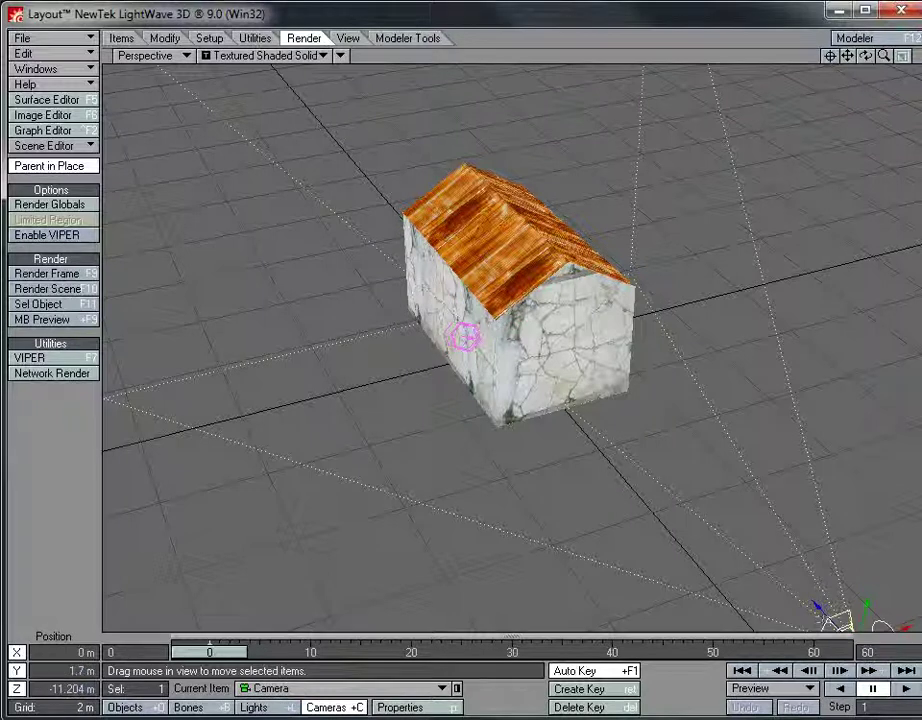
pyautogui.moveTo(818, 606); pyautogui.dragTo(650, 428)
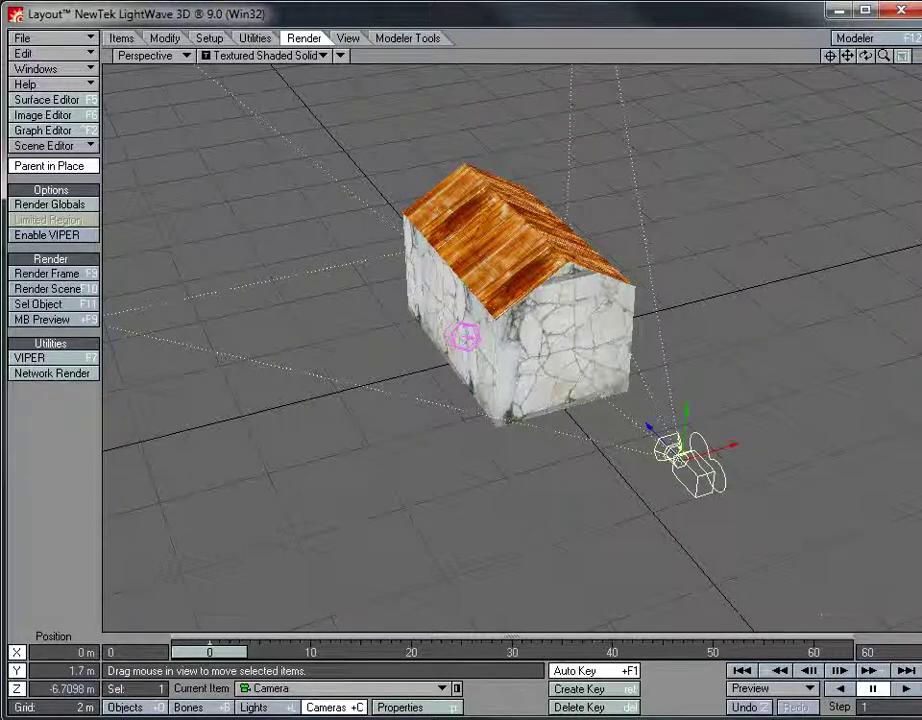
pyautogui.click(430, 708)
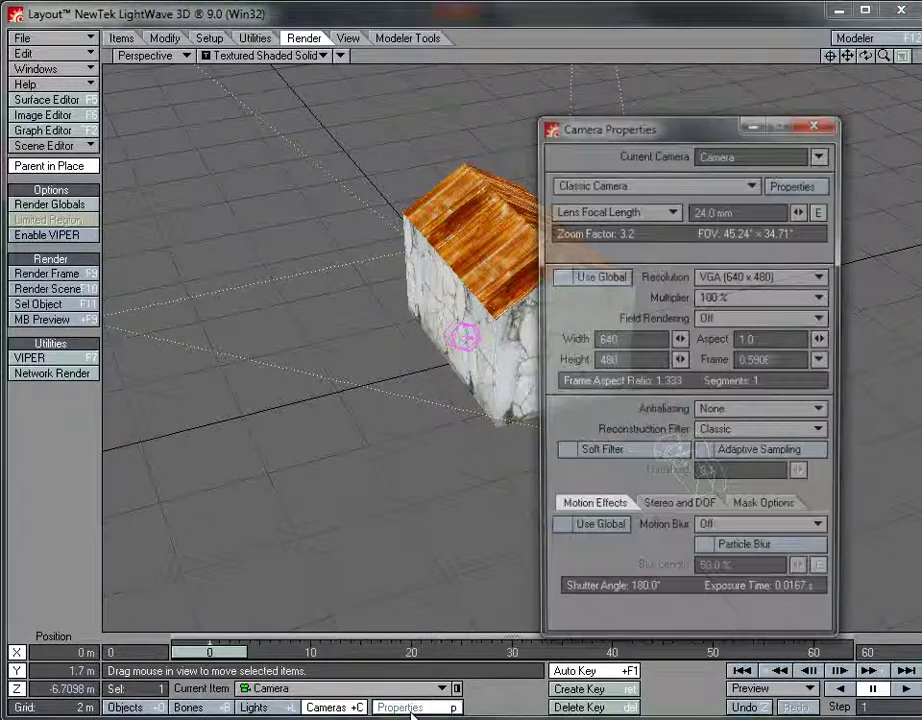
pyautogui.click(690, 183)
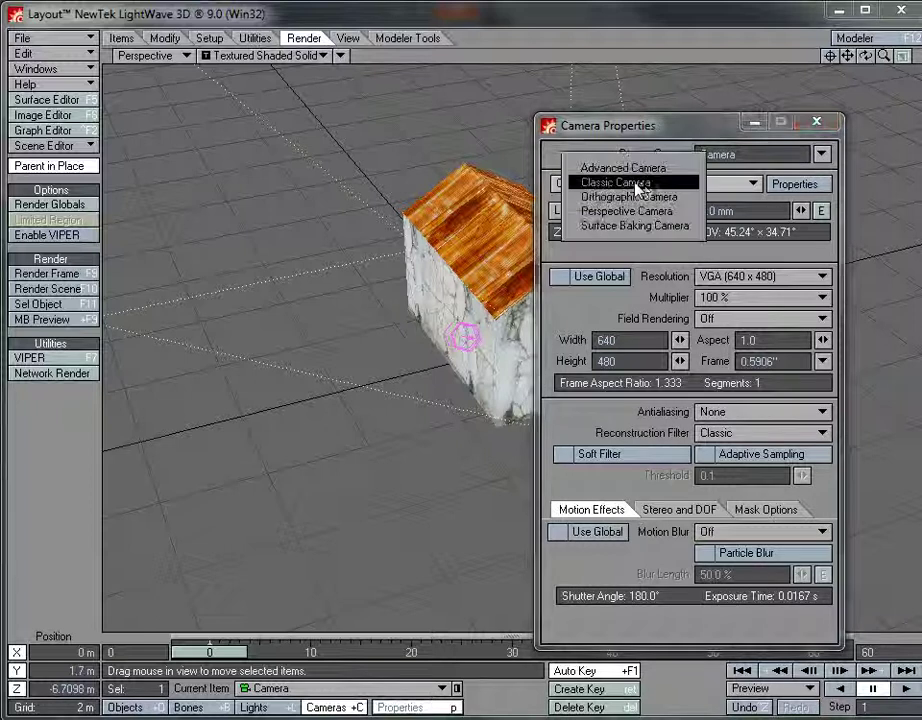
pyautogui.click(650, 226)
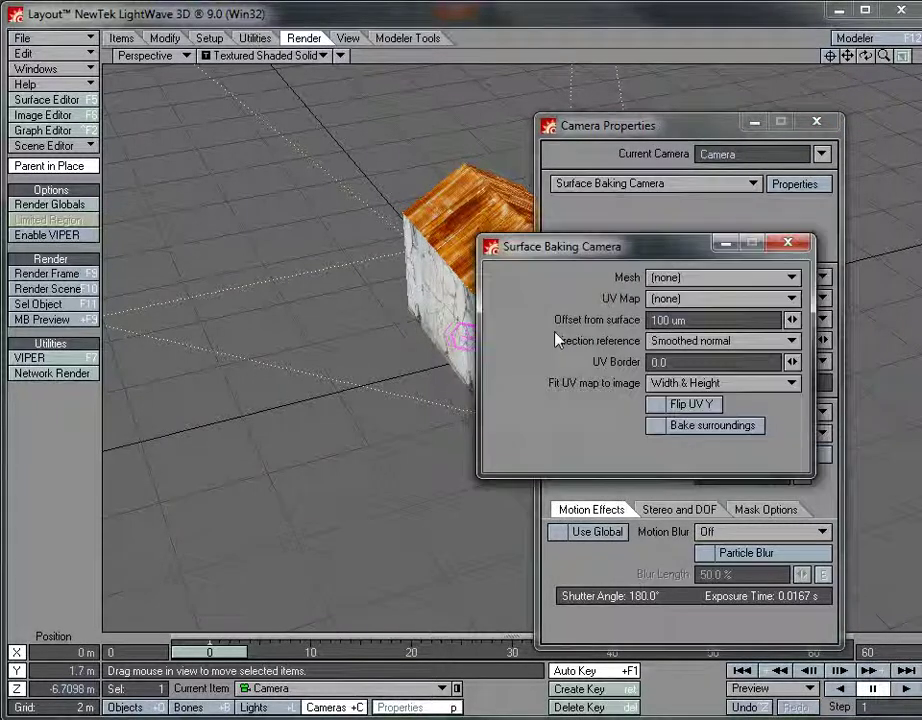
# Set the baking camera's mesh to hut2 and its UV map to TextureMap.
pyautogui.click(688, 280)
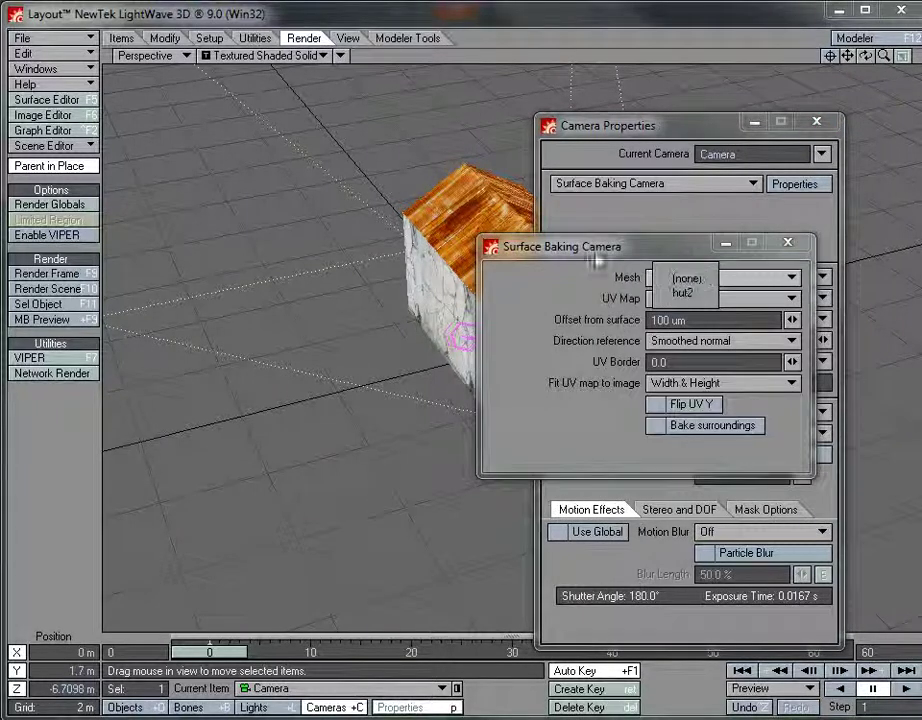
pyautogui.click(648, 277)
pyautogui.click(648, 277)
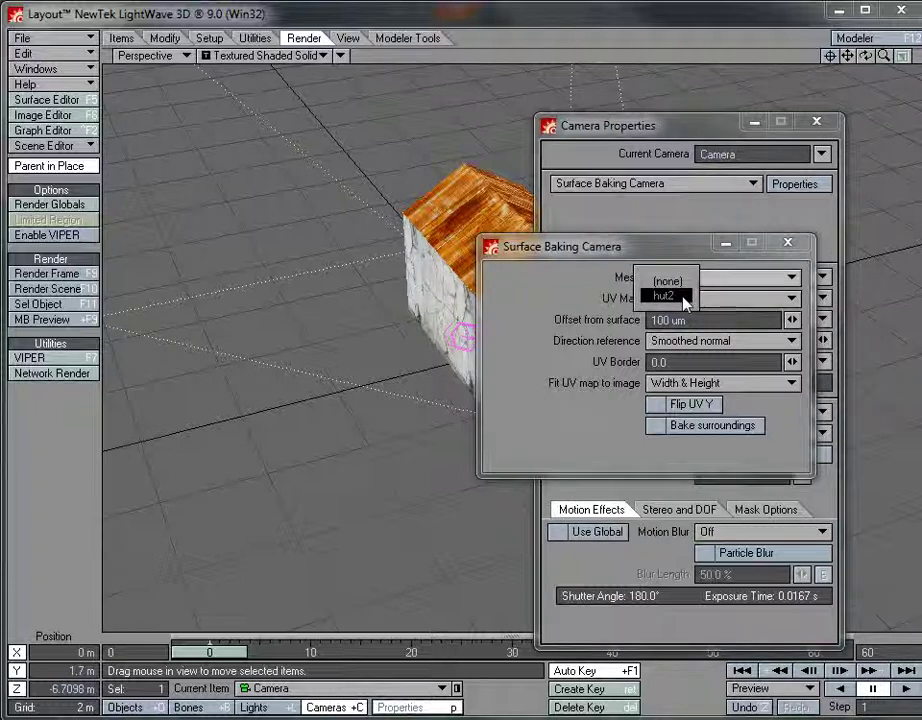
pyautogui.click(684, 298)
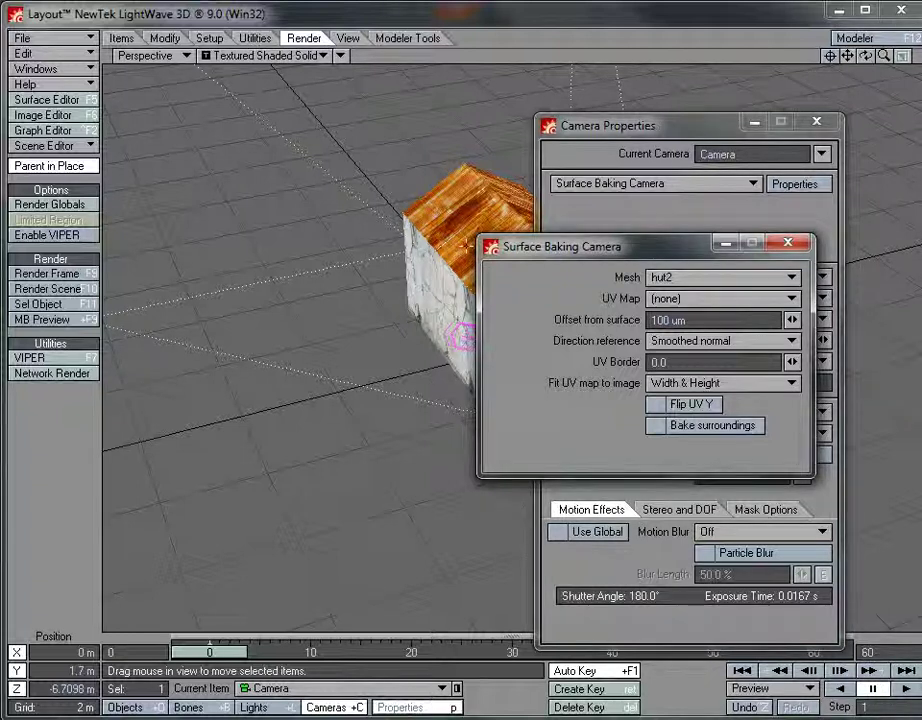
pyautogui.click(655, 298)
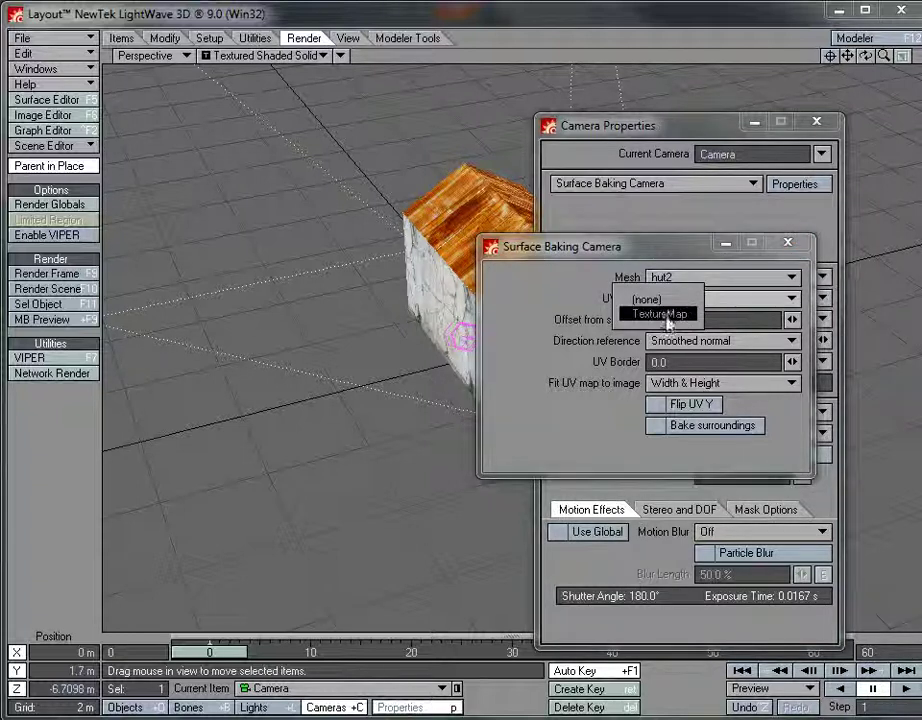
pyautogui.click(659, 316)
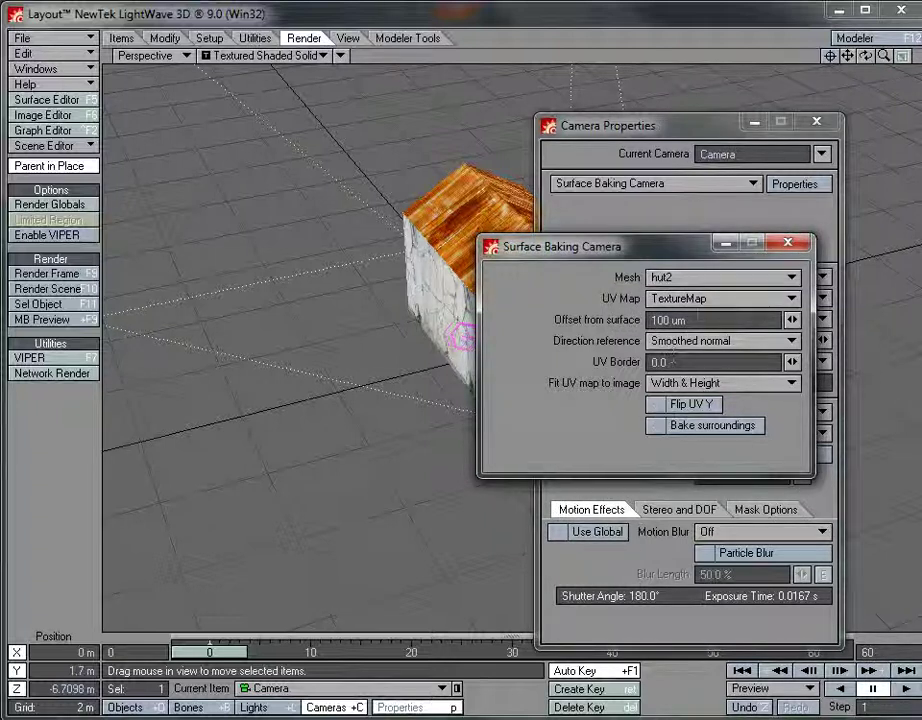
pyautogui.click(662, 362)
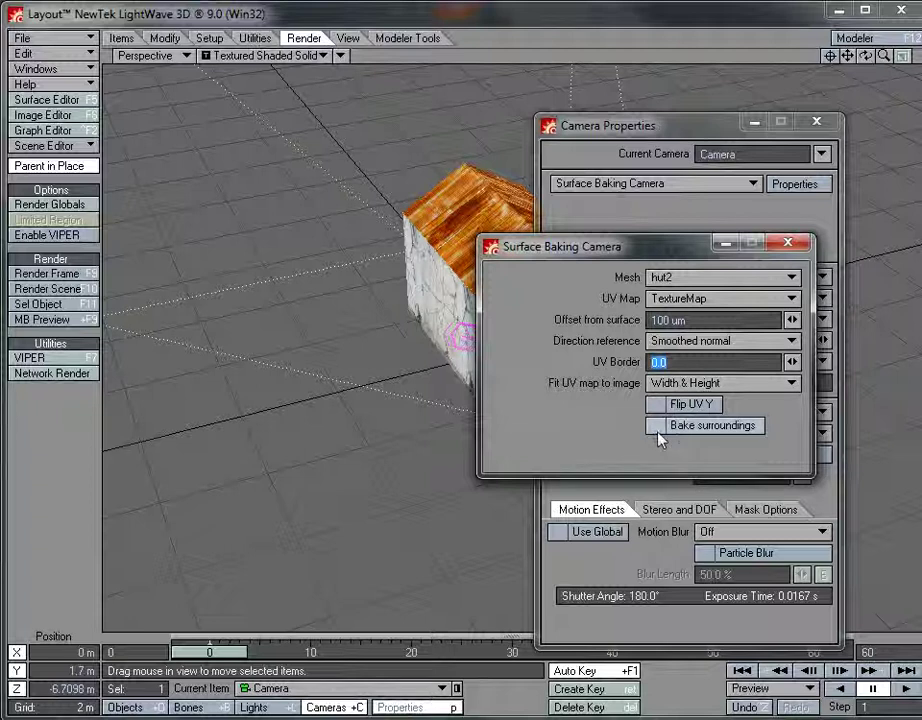
pyautogui.click(788, 246)
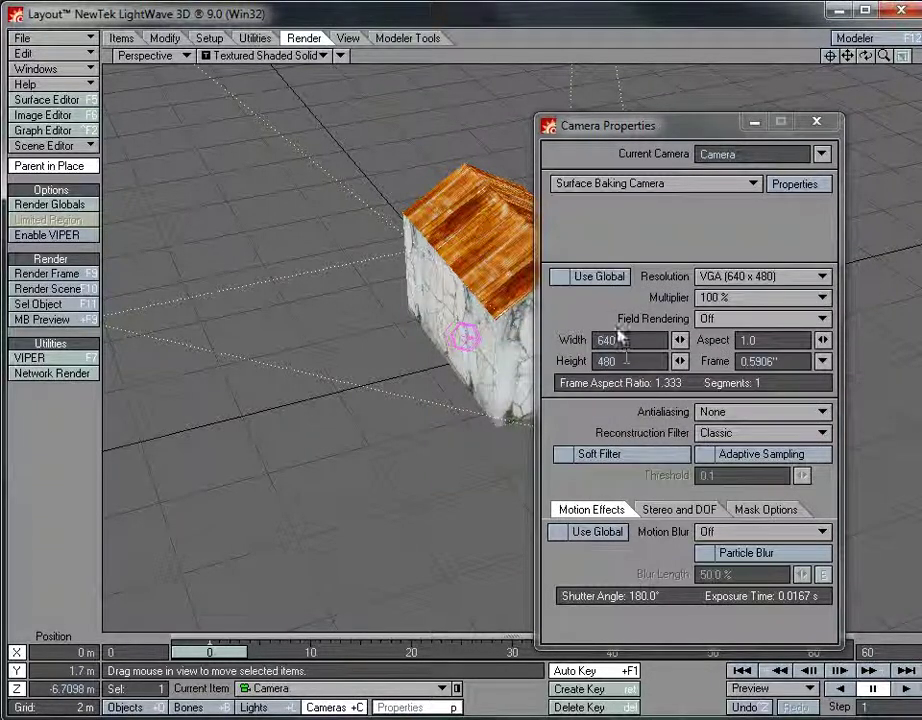
# Render the current frame with the Surface Baking Camera to bake the hut's textures into one image.
pyautogui.click(72, 275)
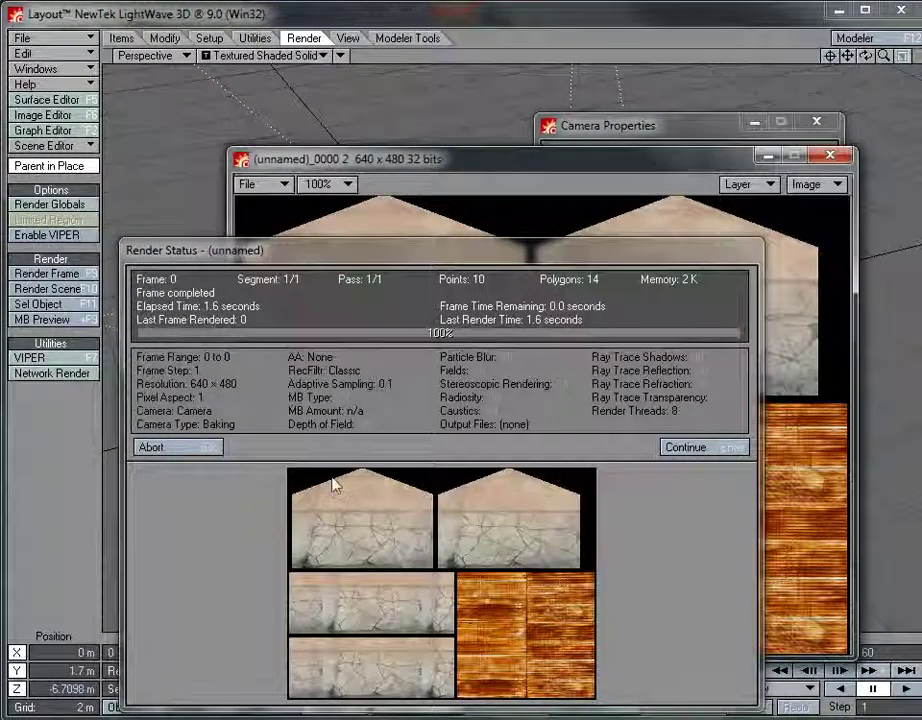
pyautogui.press('Return')
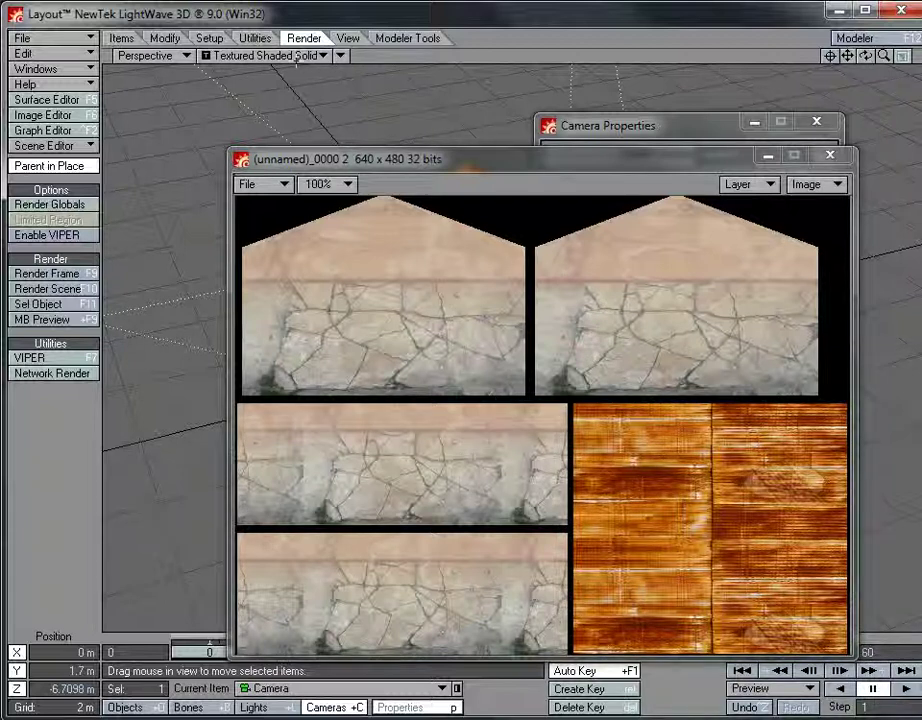
# Switch to Modeler and enlarge the UV Texture view to compare the TextureMap layout with the baked image.
pyautogui.click(842, 11)
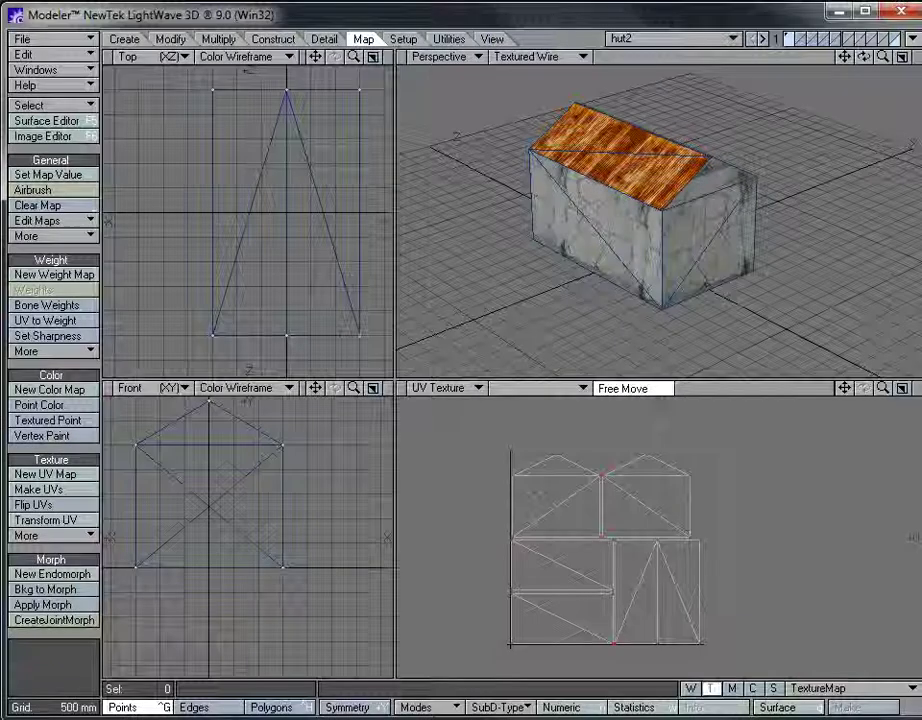
pyautogui.click(902, 388)
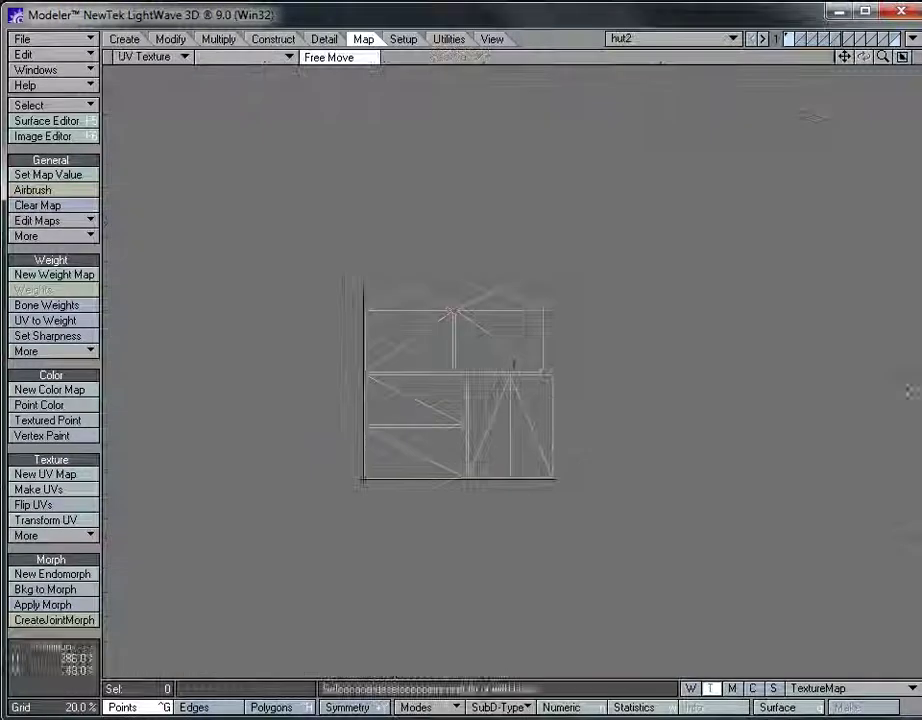
pyautogui.moveTo(884, 57); pyautogui.dragTo(912, 372)
pyautogui.moveTo(844, 57); pyautogui.dragTo(846, 68)
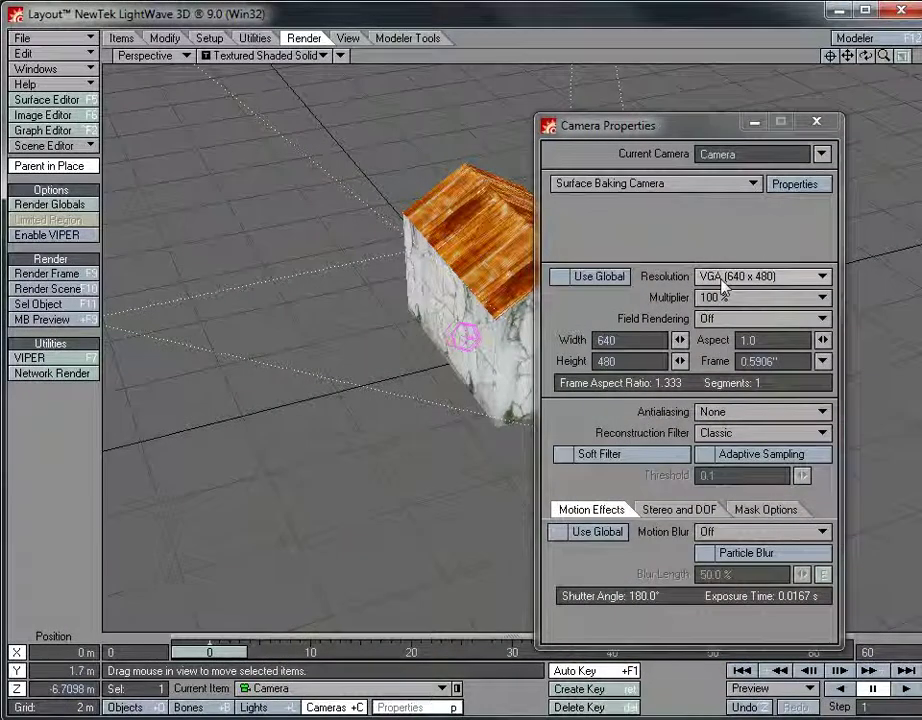
# Set the baking camera's resolution to Custom with a width and height of 512 pixels.
pyautogui.click(722, 280)
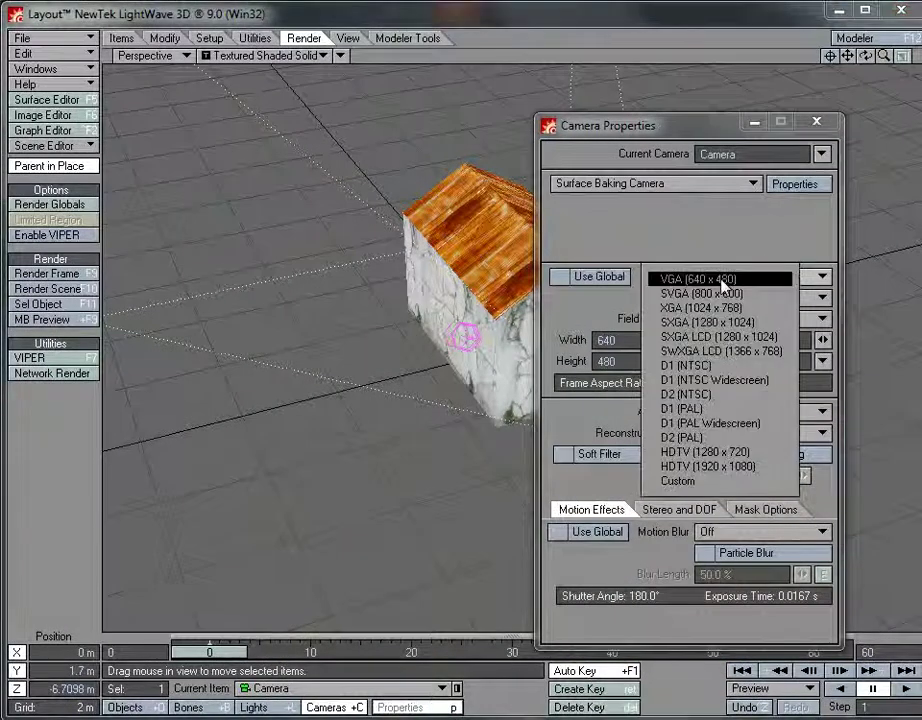
pyautogui.click(680, 482)
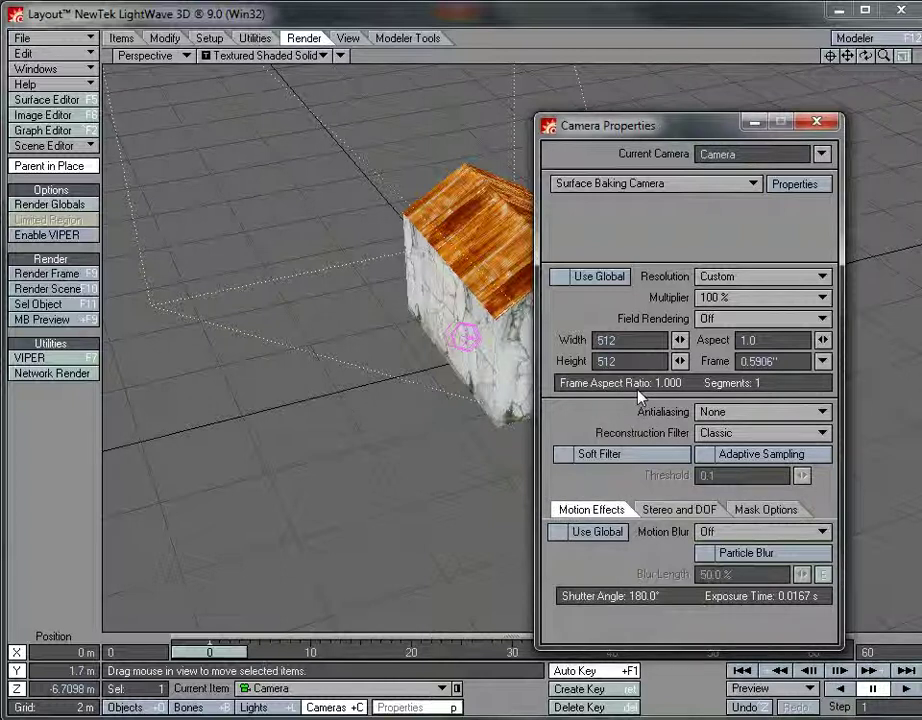
pyautogui.click(606, 340)
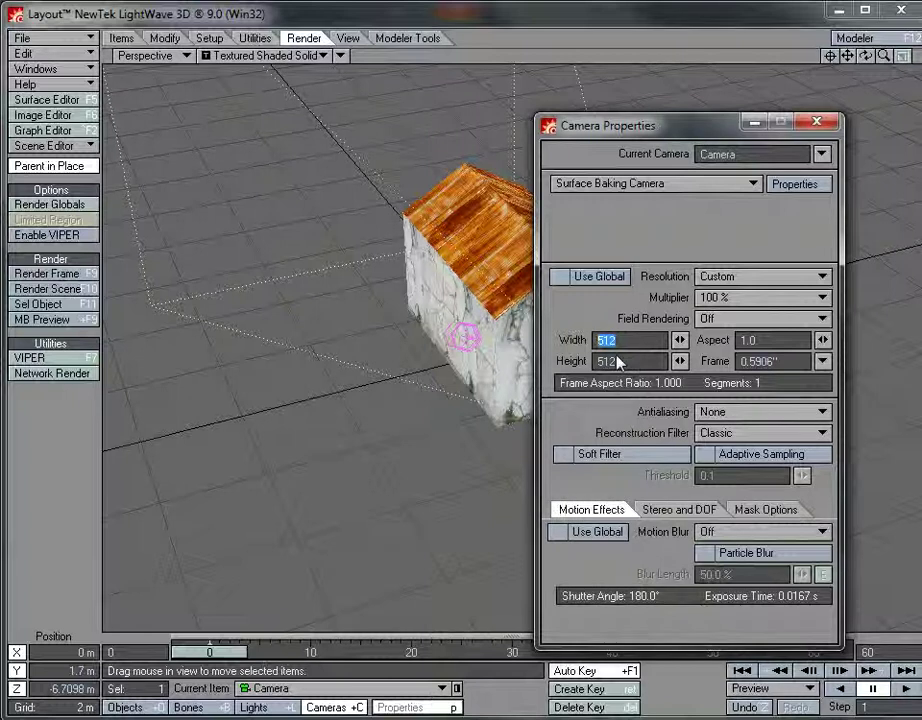
pyautogui.click(626, 362)
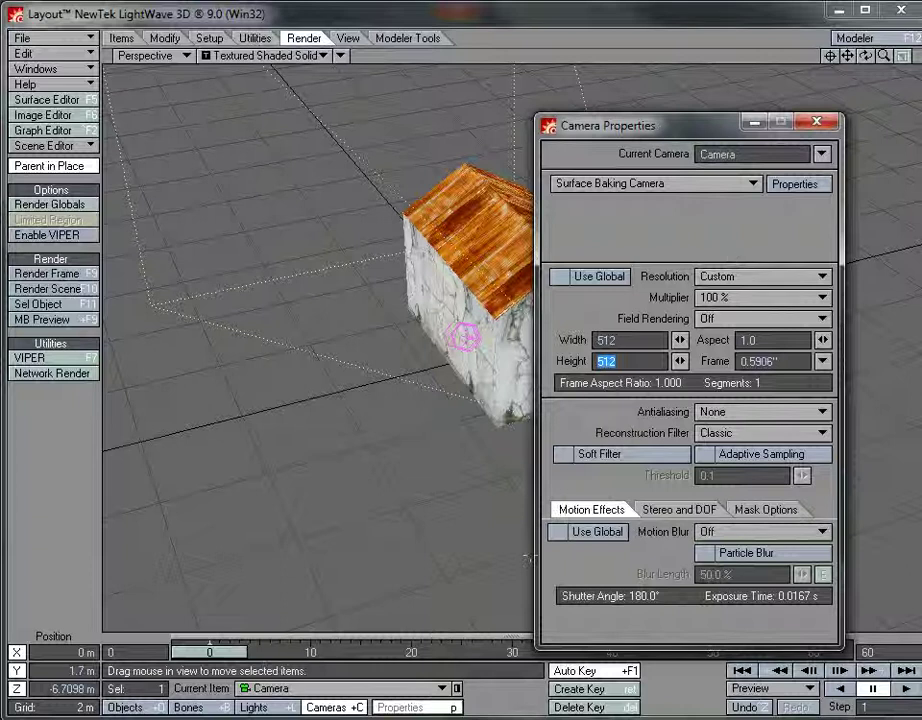
# Render the current frame at the square resolution and enlarge the image viewer to show the whole baked image.
pyautogui.click(56, 276)
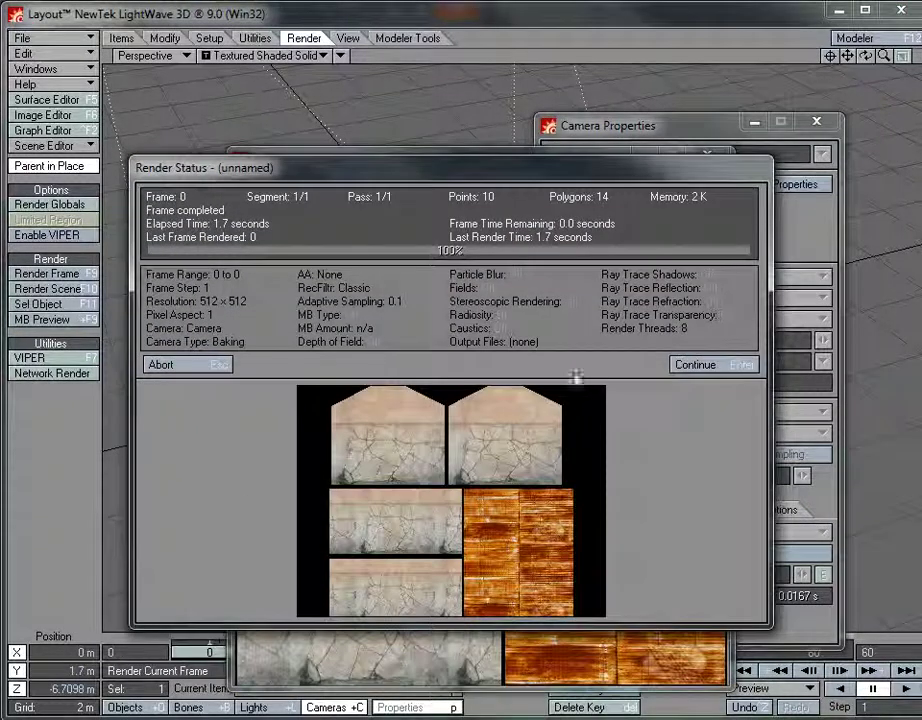
pyautogui.click(192, 365)
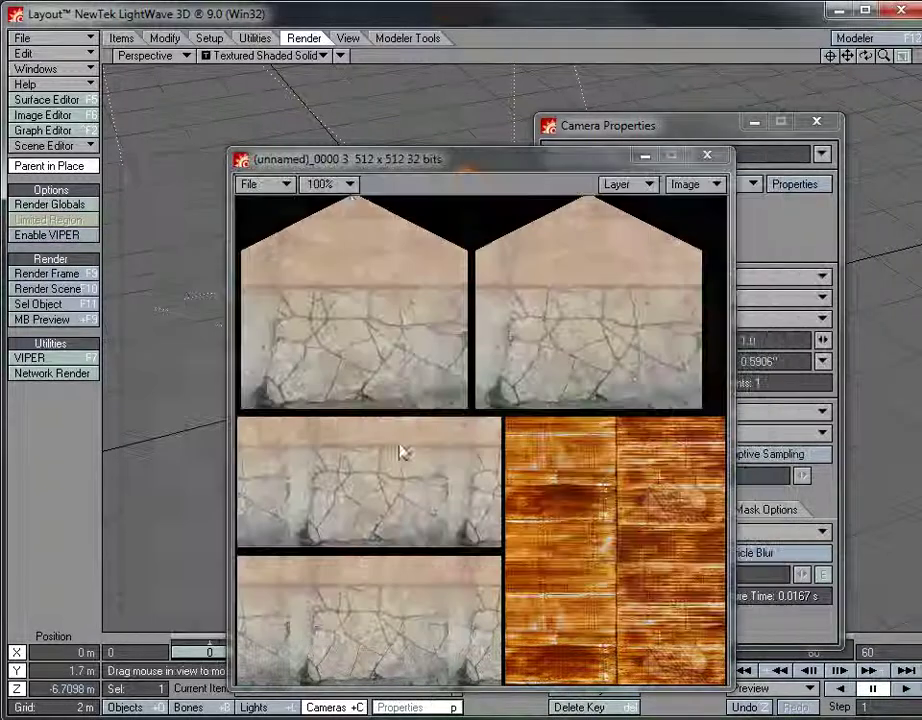
pyautogui.moveTo(381, 167); pyautogui.dragTo(333, 153)
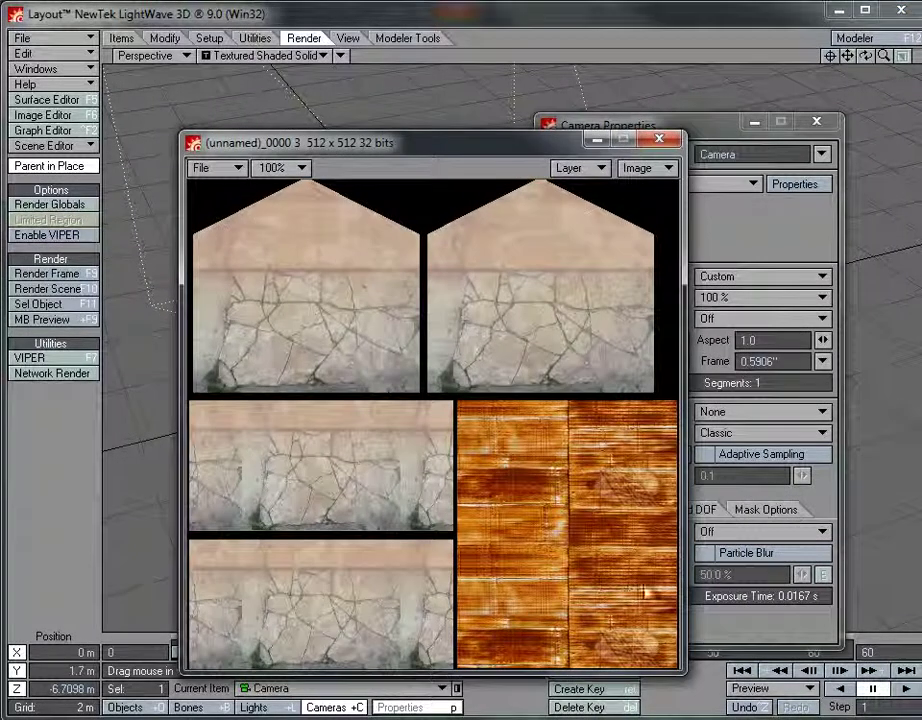
pyautogui.moveTo(680, 670); pyautogui.dragTo(716, 694)
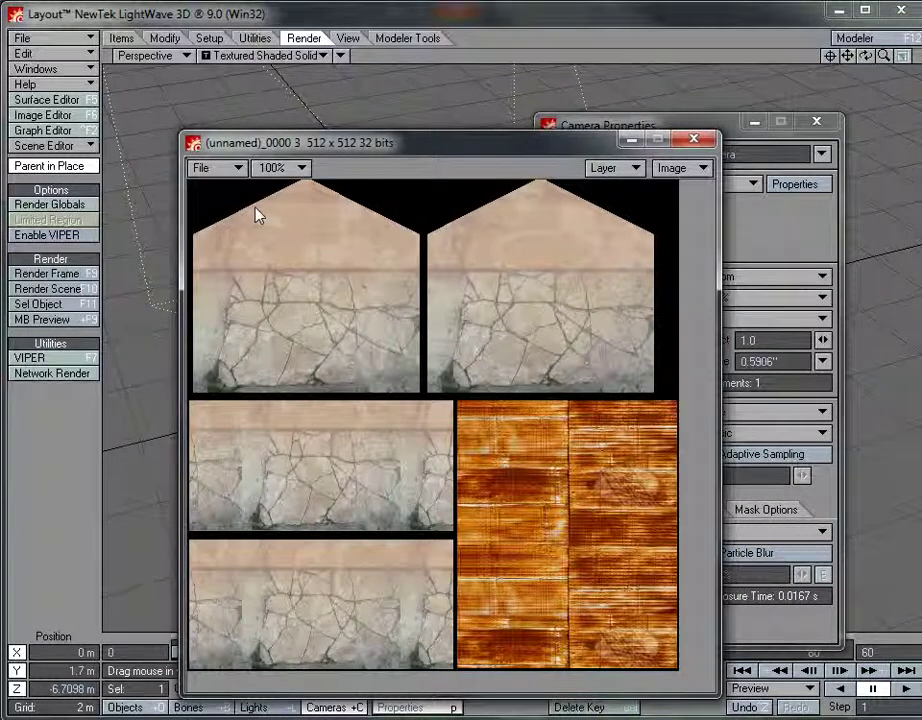
# Save the baked image as LW_PNG24 under the name hutTexture2 in the textures folder and close the image viewer.
pyautogui.click(213, 167)
pyautogui.moveTo(200, 168)
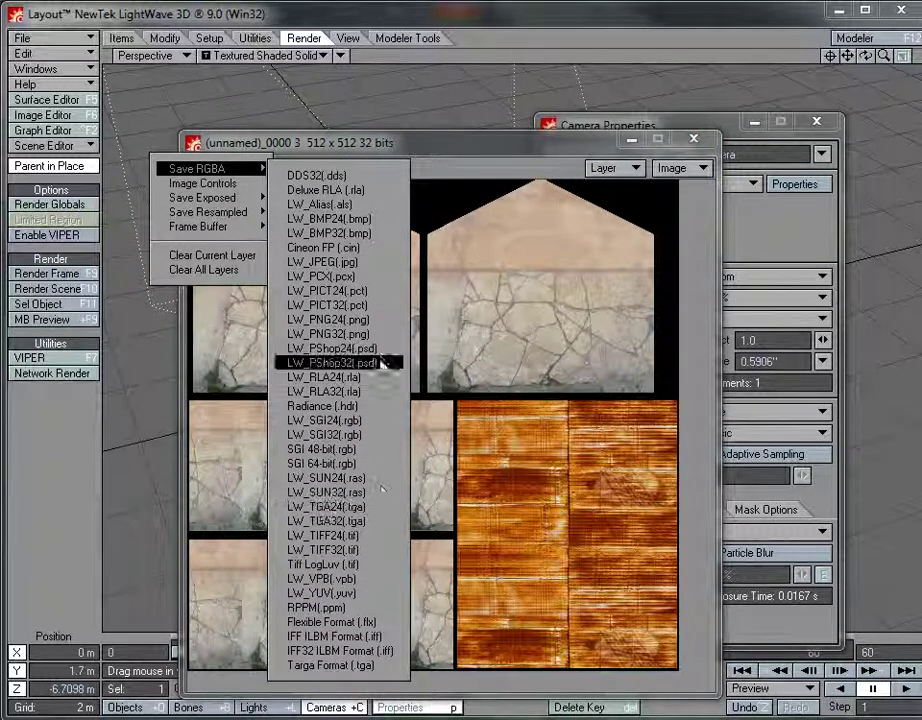
pyautogui.click(360, 320)
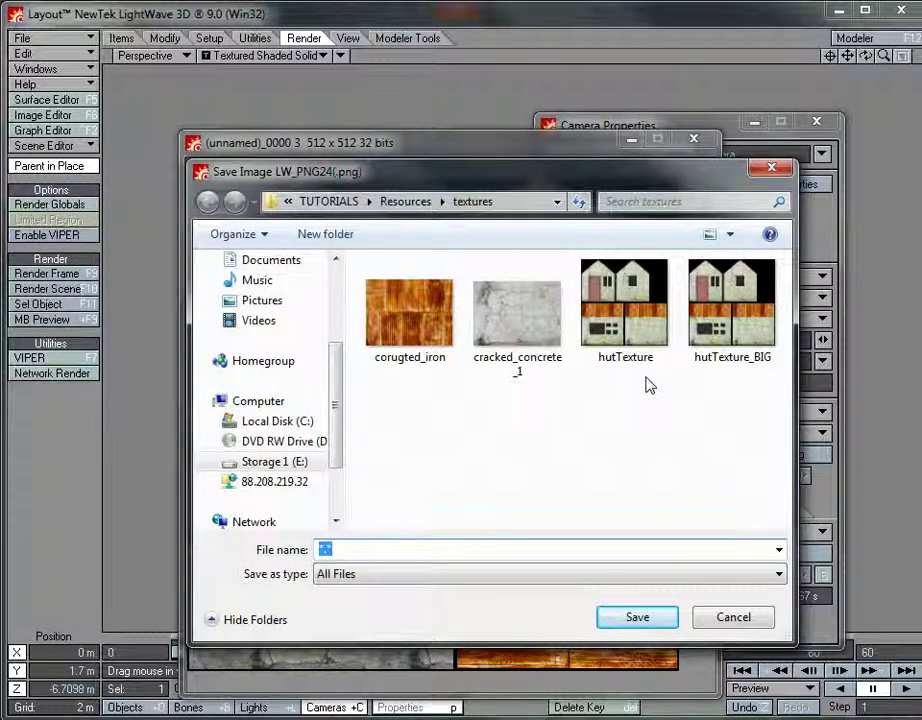
pyautogui.write('h')
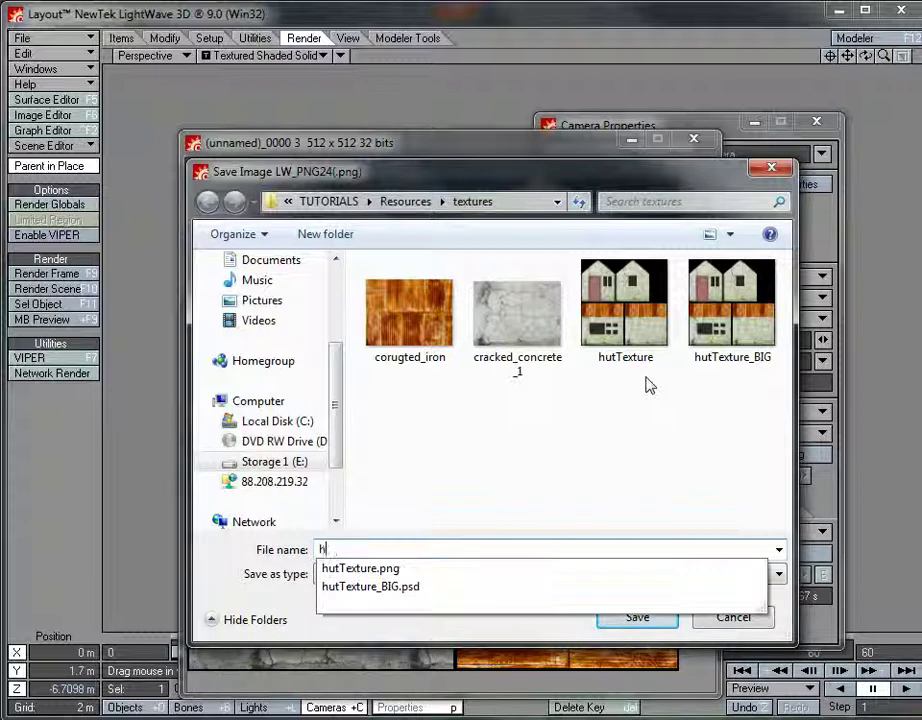
pyautogui.write('utTexture')
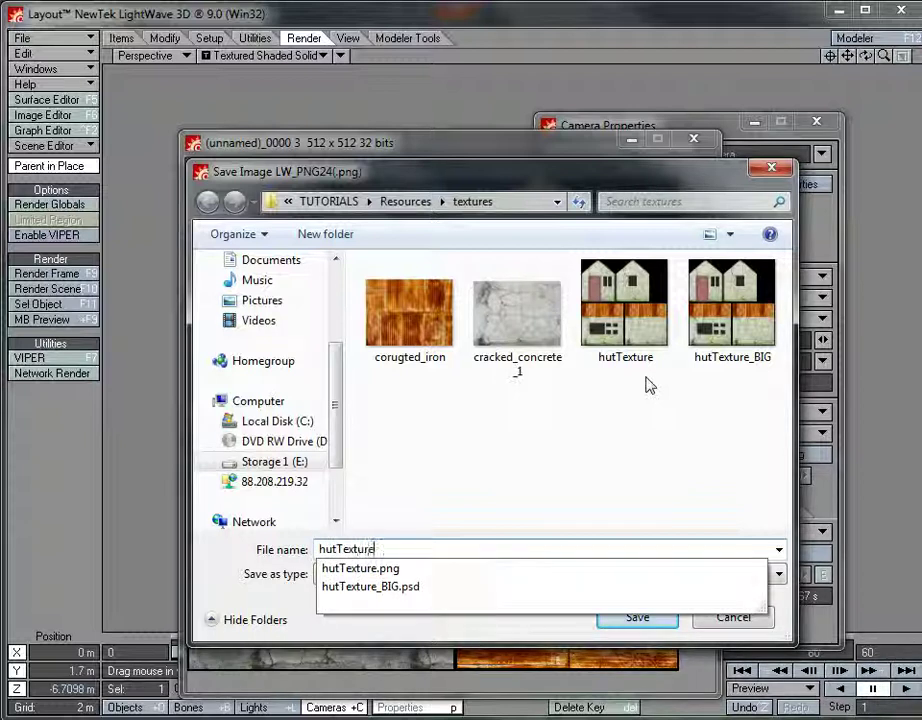
pyautogui.write('2')
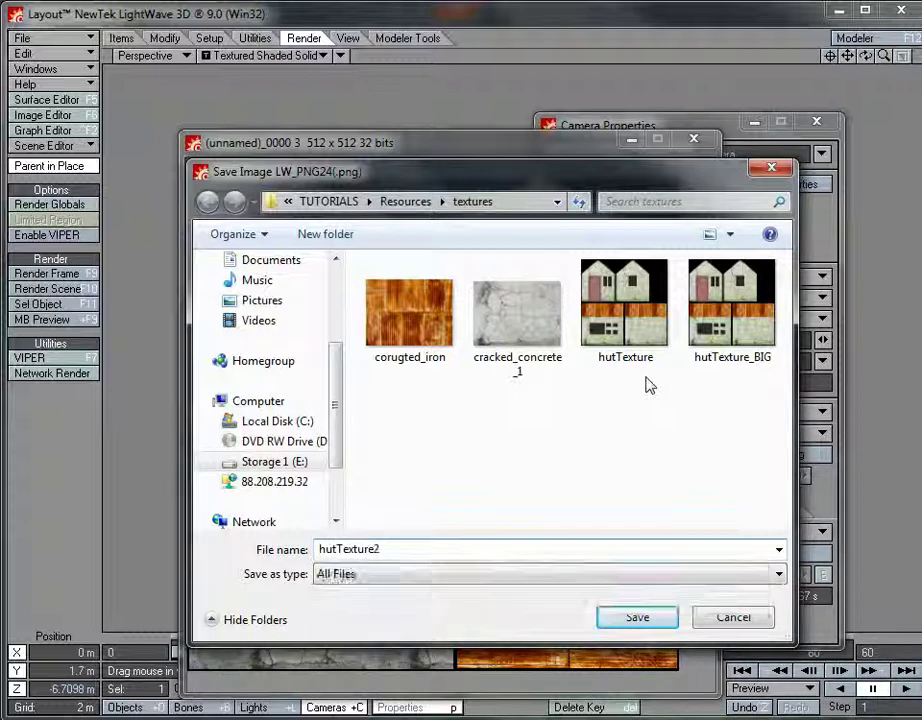
pyautogui.click(633, 620)
pyautogui.click(694, 139)
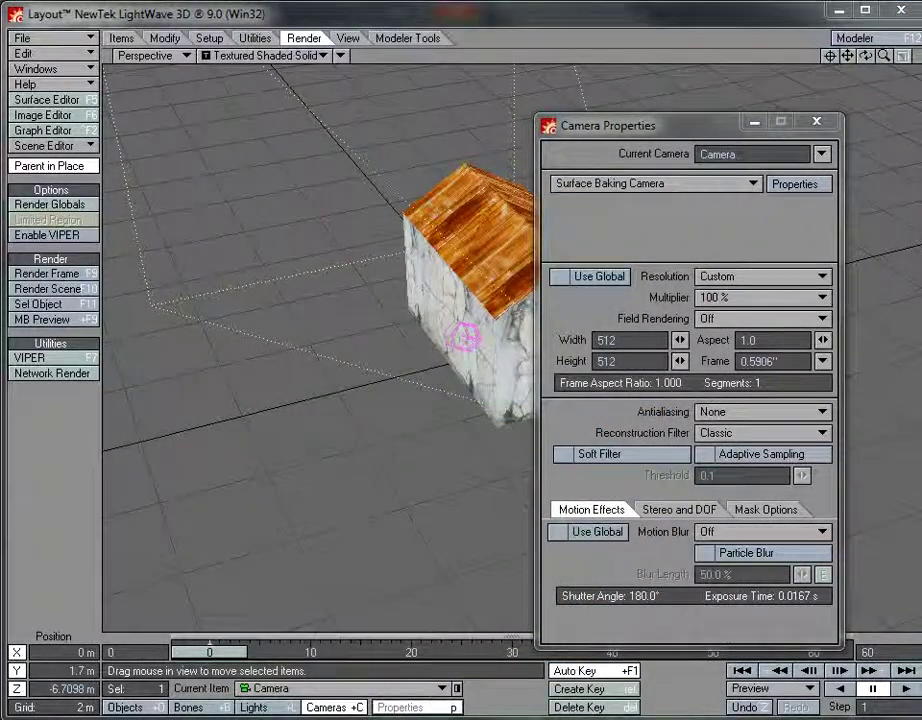
# Switch to Modeler, load hutTexture2 as the UV Texture view's backdrop image, and restore the four-view layout.
pyautogui.press('F12')
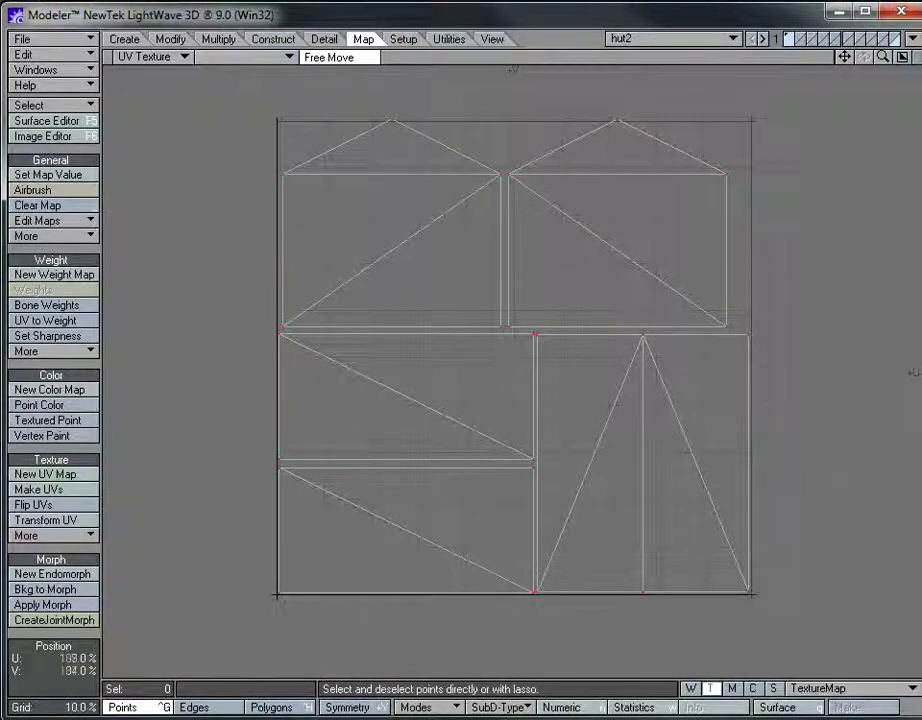
pyautogui.click(181, 57)
pyautogui.click(263, 57)
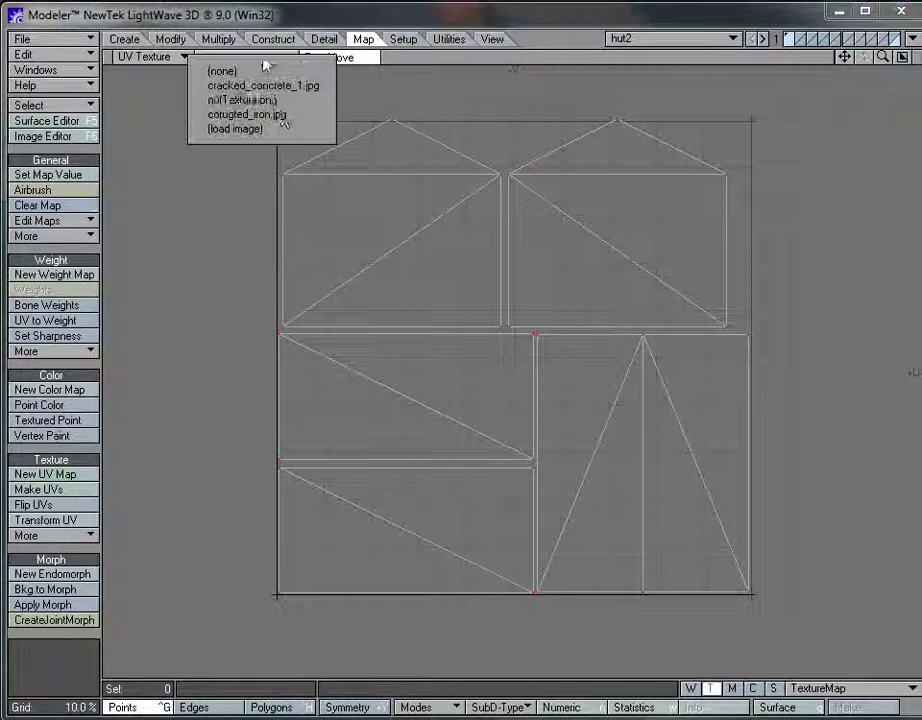
pyautogui.click(265, 129)
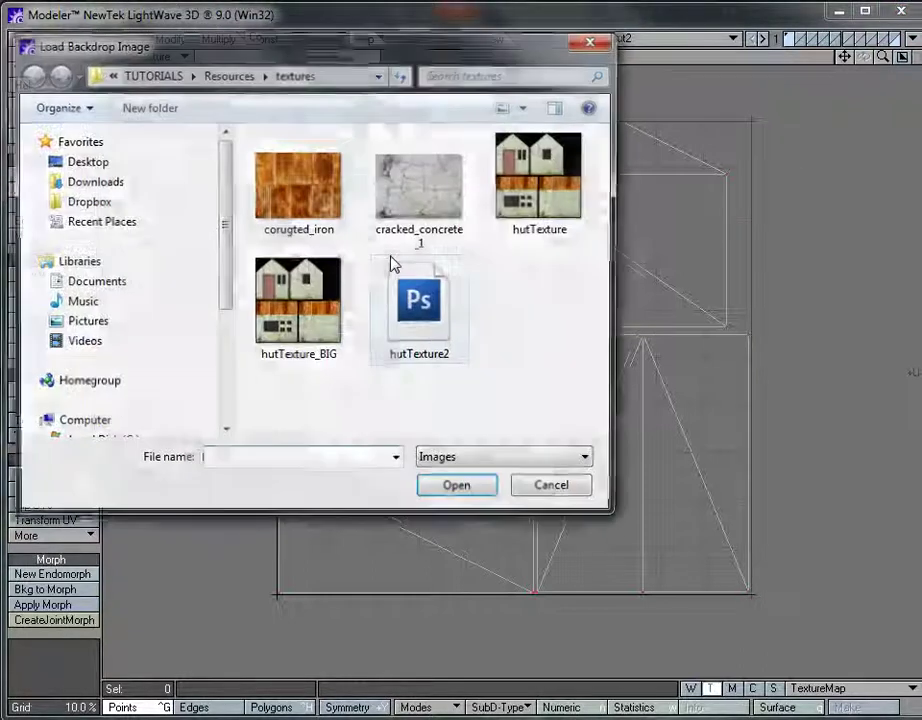
pyautogui.click(420, 292)
pyautogui.click(469, 489)
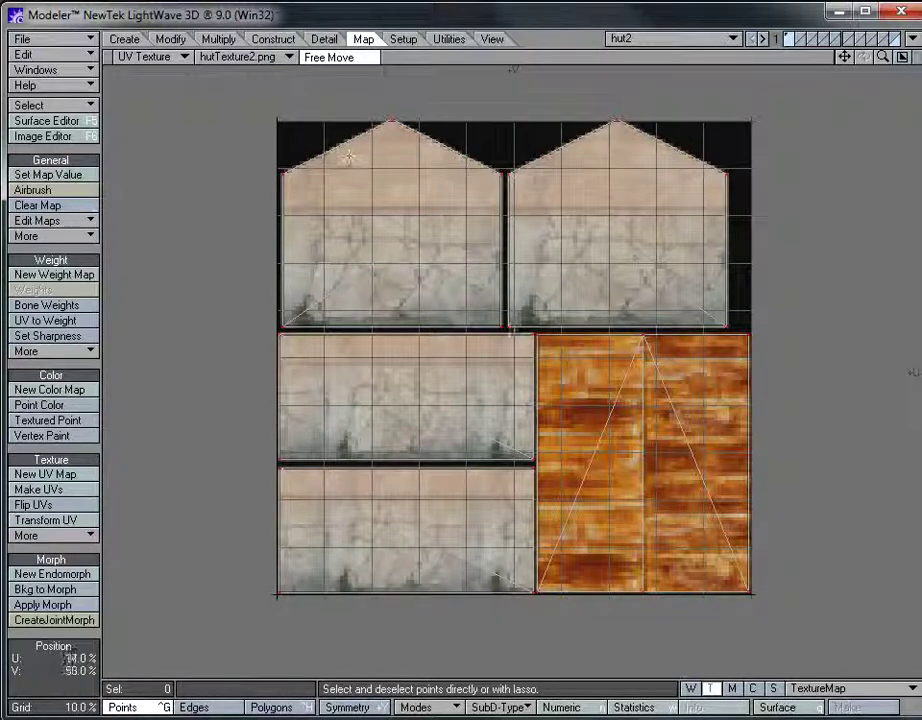
pyautogui.click(900, 57)
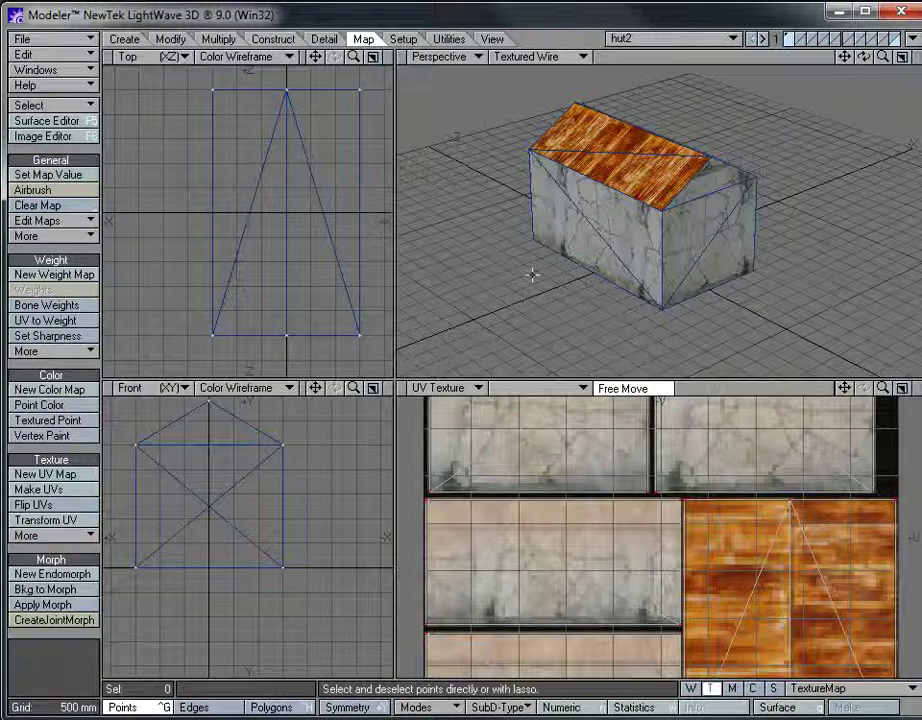
# Open the Walls surface's color texture and disable its cracked_concrete_1.jpg, Y Distance to Pivot Point and Smoky2 layers.
pyautogui.click(48, 121)
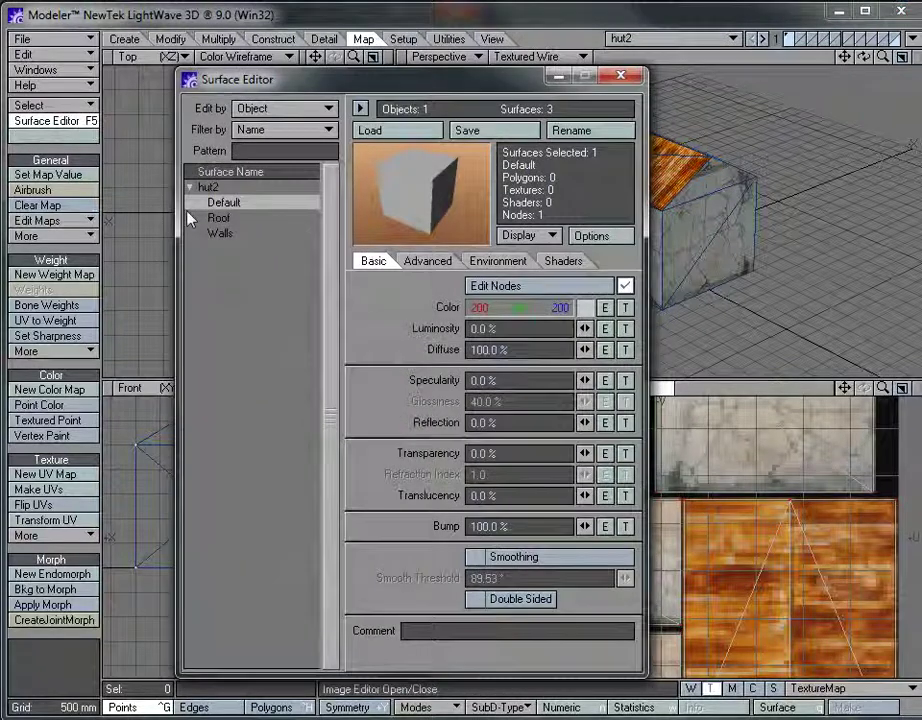
pyautogui.click(220, 218)
pyautogui.click(222, 233)
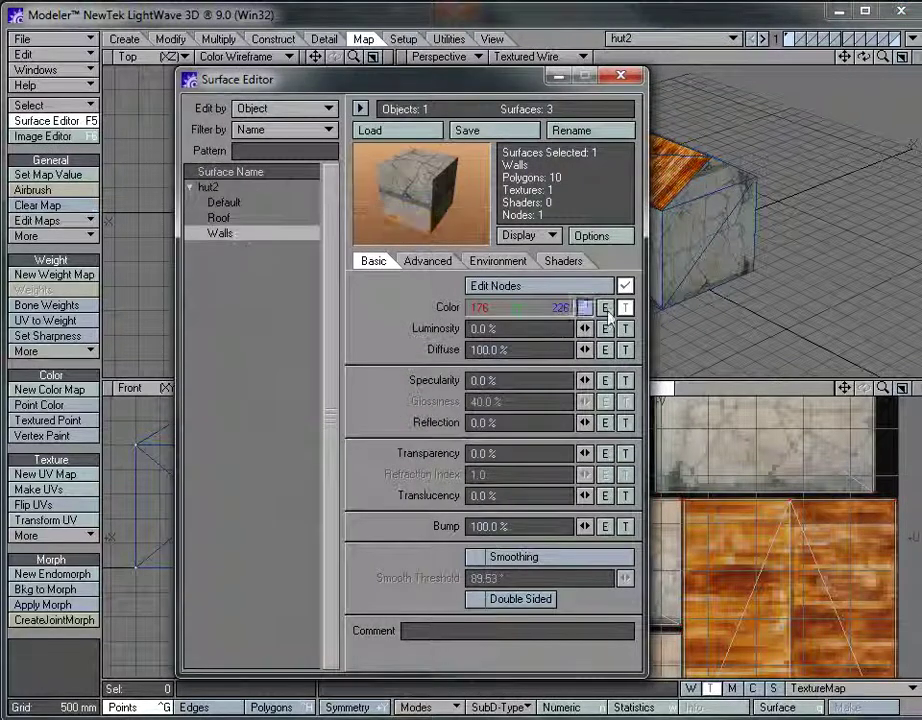
pyautogui.click(625, 307)
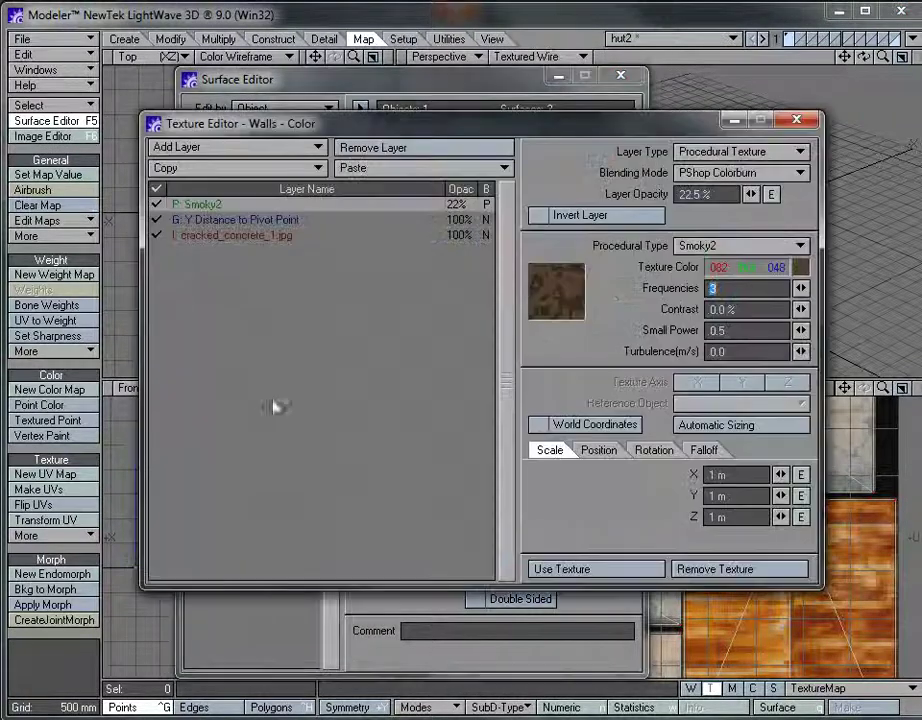
pyautogui.click(157, 235)
pyautogui.click(157, 220)
pyautogui.click(157, 205)
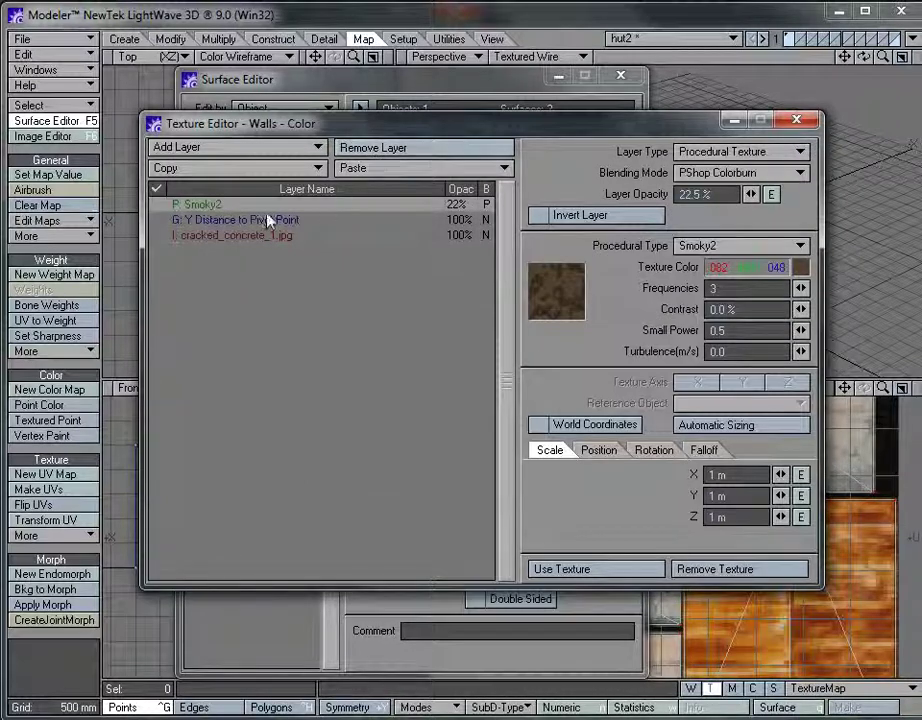
# Add an image map layer to the Walls color texture with UV projection, UV map TextureMap and image hutTexture2.png.
pyautogui.click(205, 148)
pyautogui.click(209, 123)
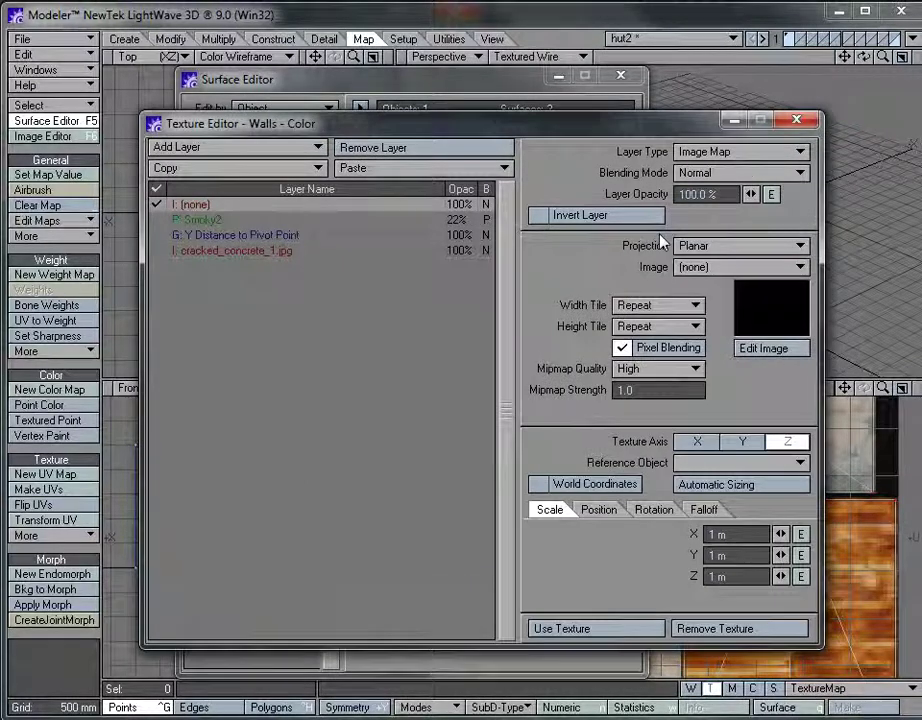
pyautogui.click(740, 245)
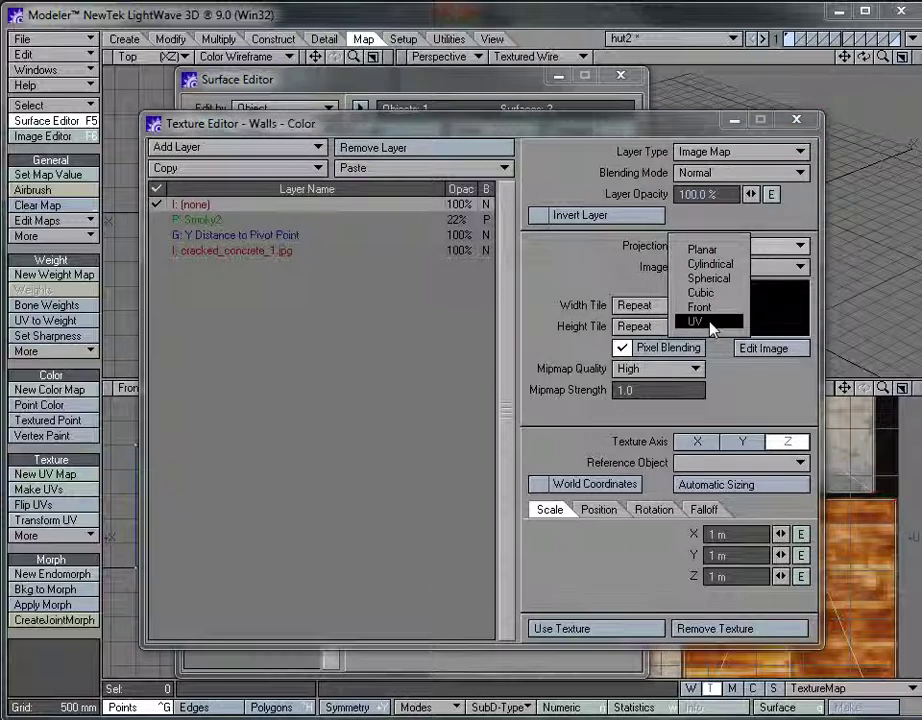
pyautogui.click(710, 323)
pyautogui.click(714, 268)
pyautogui.click(715, 282)
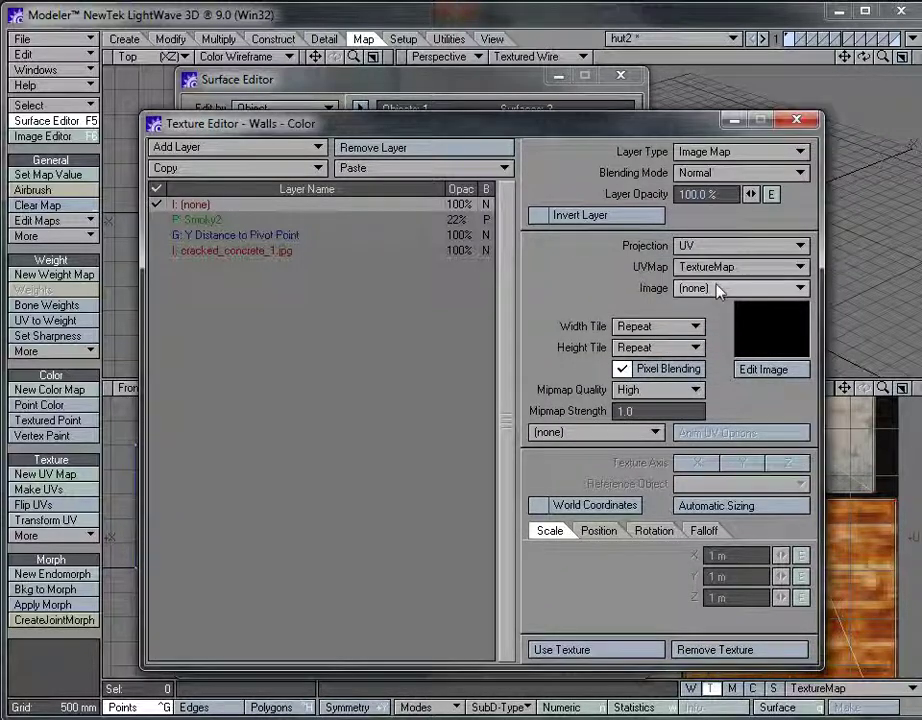
pyautogui.click(716, 289)
pyautogui.click(706, 345)
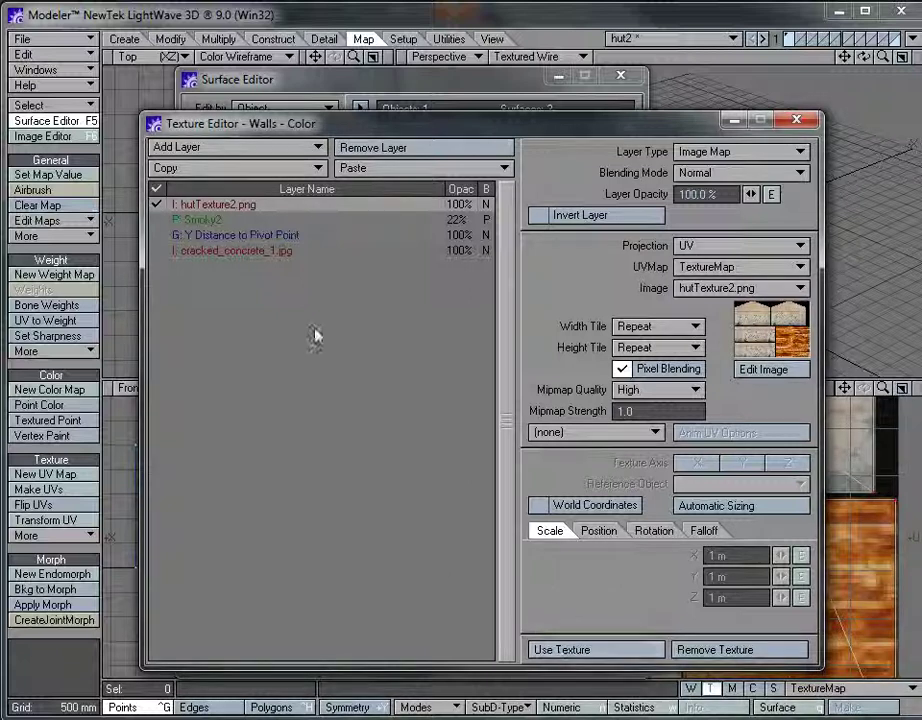
# Copy the hutTexture2.png layer from Walls, add it to the Roof surface's color texture, and disable the corugted_iron.jpg layer there.
pyautogui.click(226, 168)
pyautogui.click(224, 171)
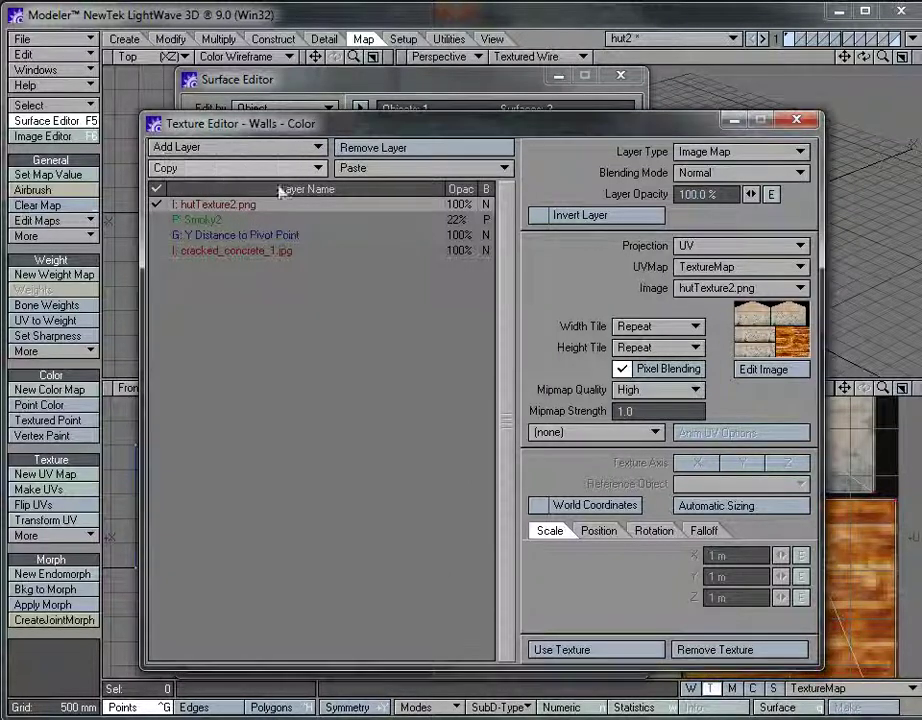
pyautogui.click(552, 650)
pyautogui.click(219, 218)
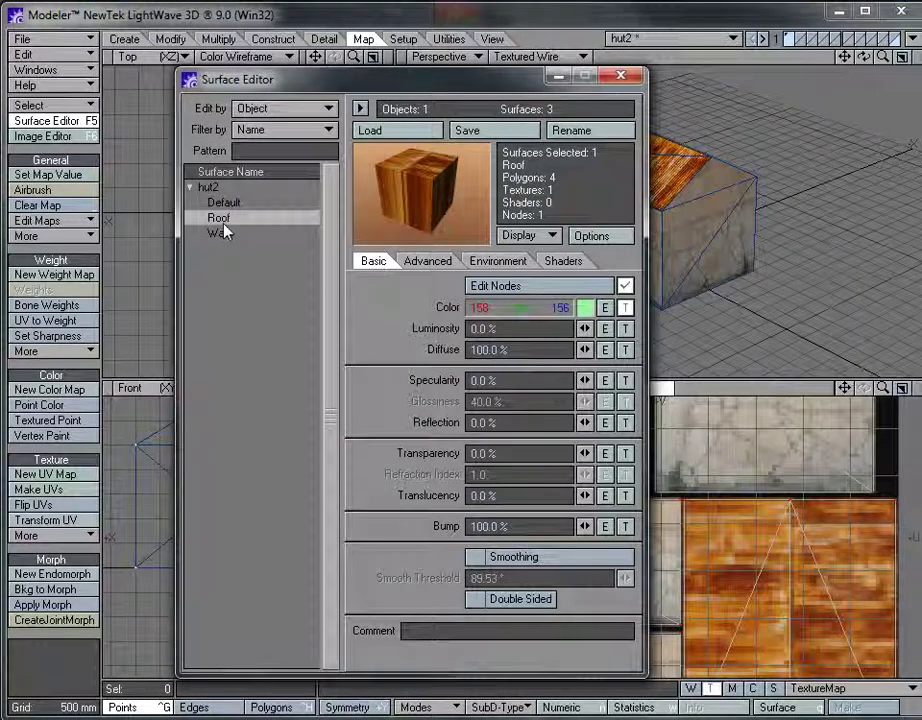
pyautogui.click(625, 307)
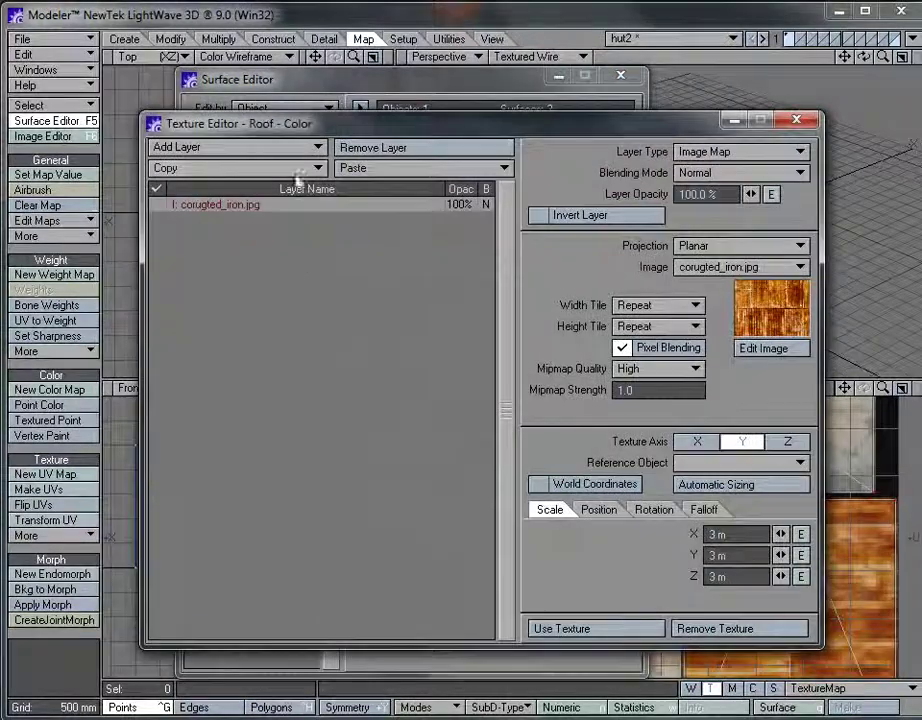
pyautogui.click(375, 175)
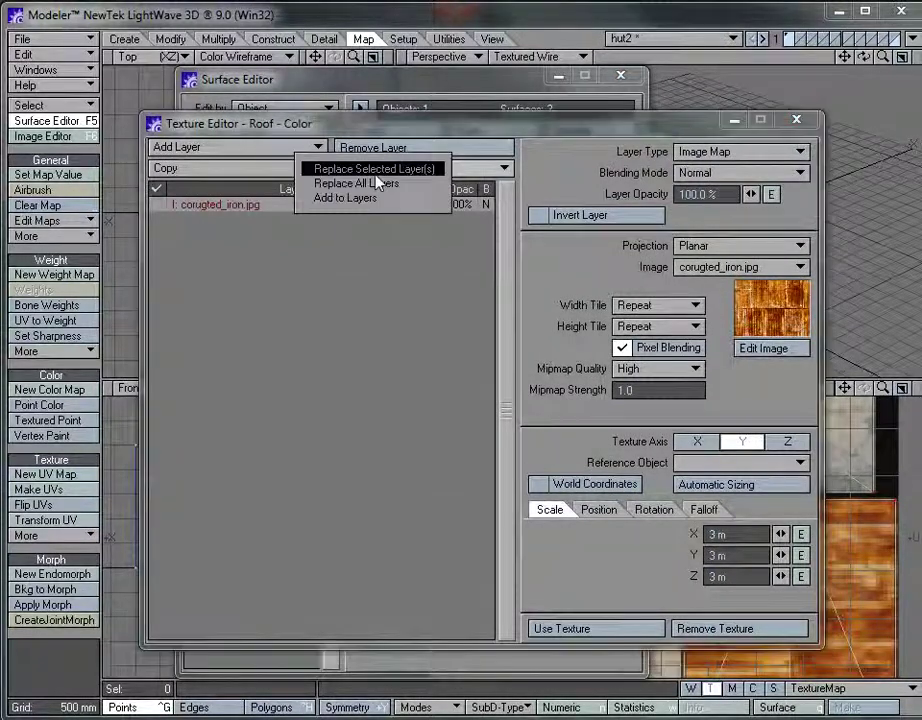
pyautogui.click(375, 198)
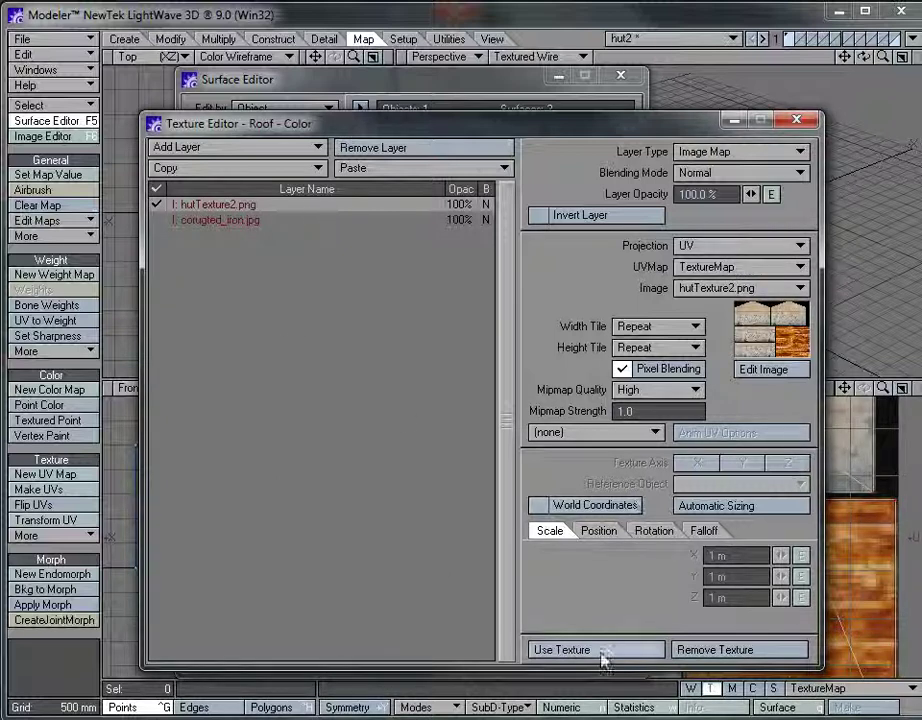
pyautogui.click(562, 649)
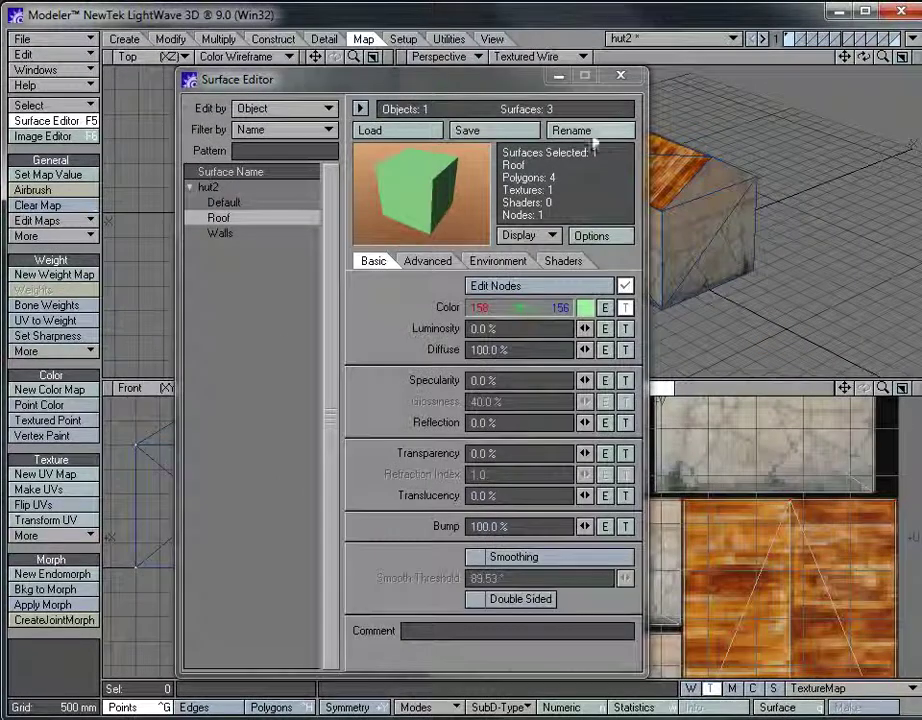
# Close the Surface Editor and inspect the baked texture on the hut up close in an enlarged Perspective view.
pyautogui.click(620, 75)
pyautogui.click(902, 56)
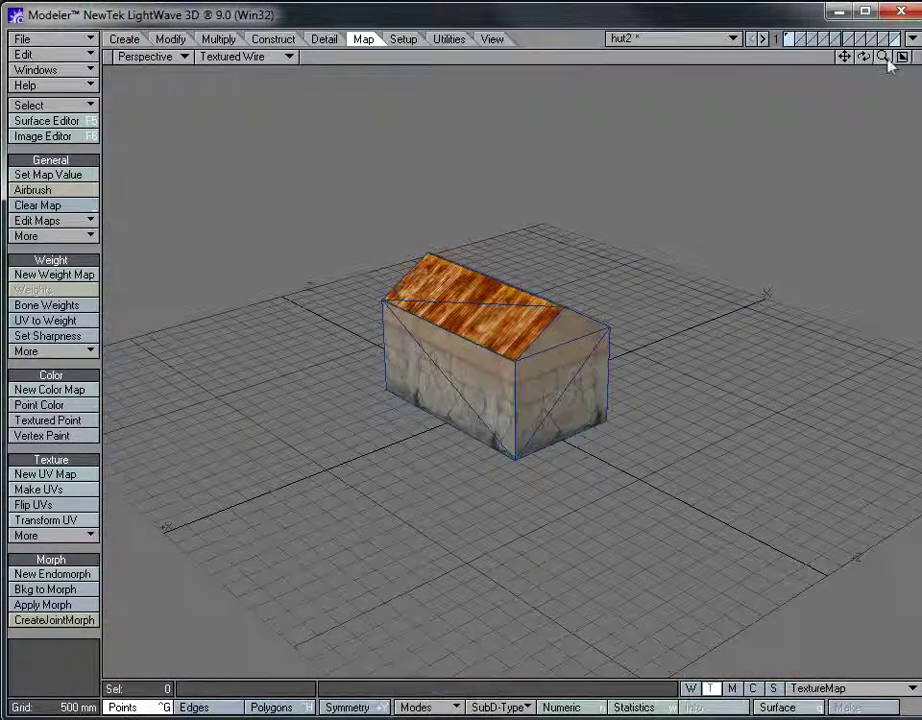
pyautogui.moveTo(883, 56); pyautogui.dragTo(816, 61)
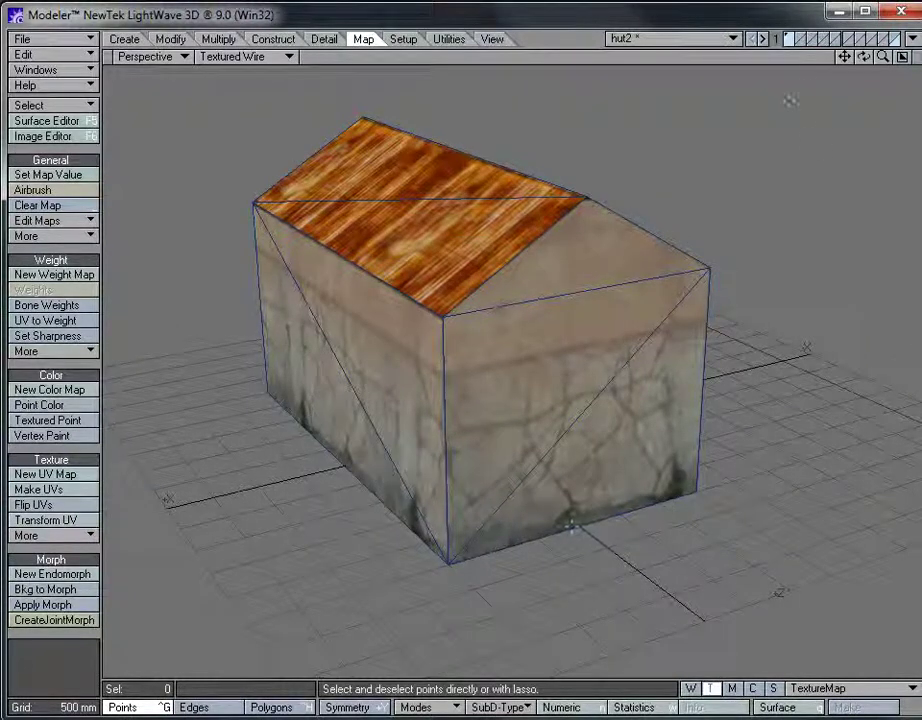
pyautogui.moveTo(864, 58)
pyautogui.mouseDown()
pyautogui.moveTo(890, 48)
pyautogui.moveTo(875, 63)
pyautogui.mouseUp()
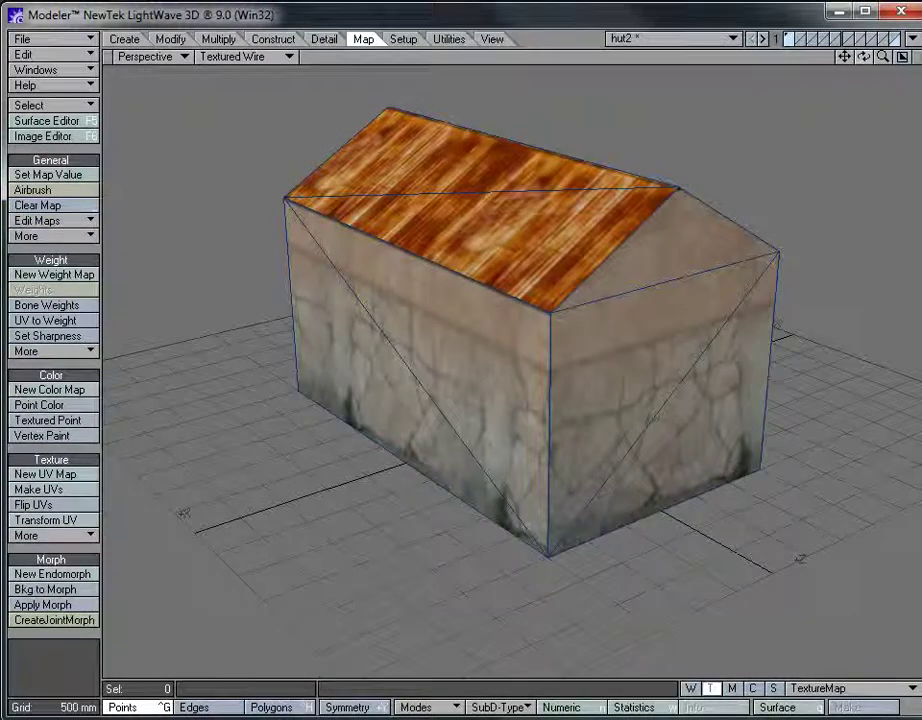